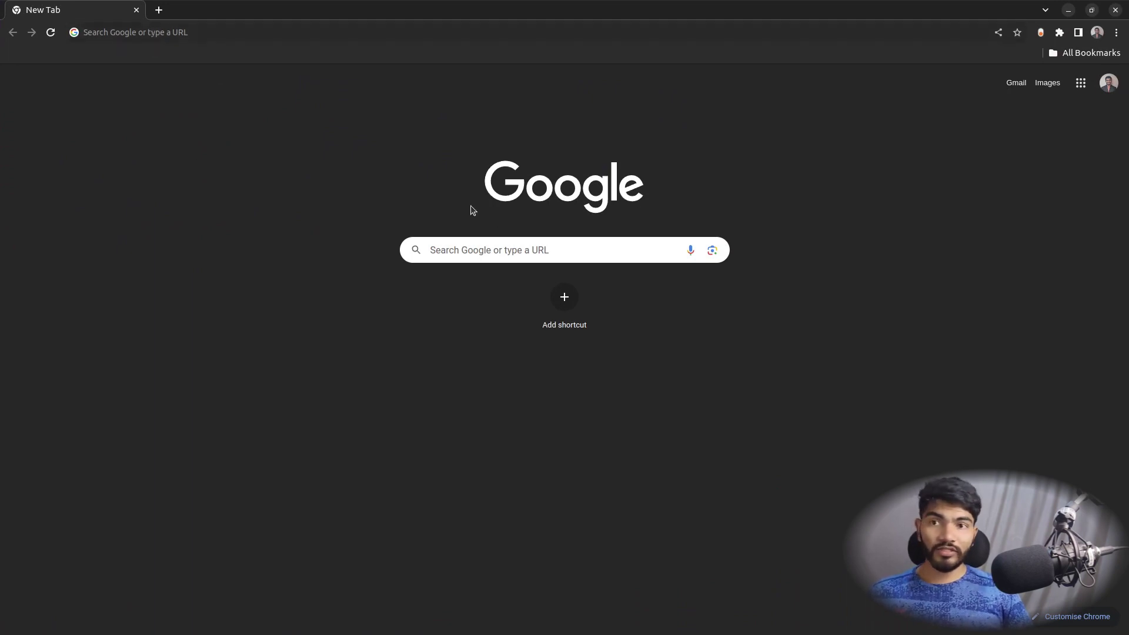
Search Google for DigitalOcean, go to its sign-in page and log in to the account
{"action": "left_click", "coordinate": [465, 253]}
{"action": "type", "text": "dig"}
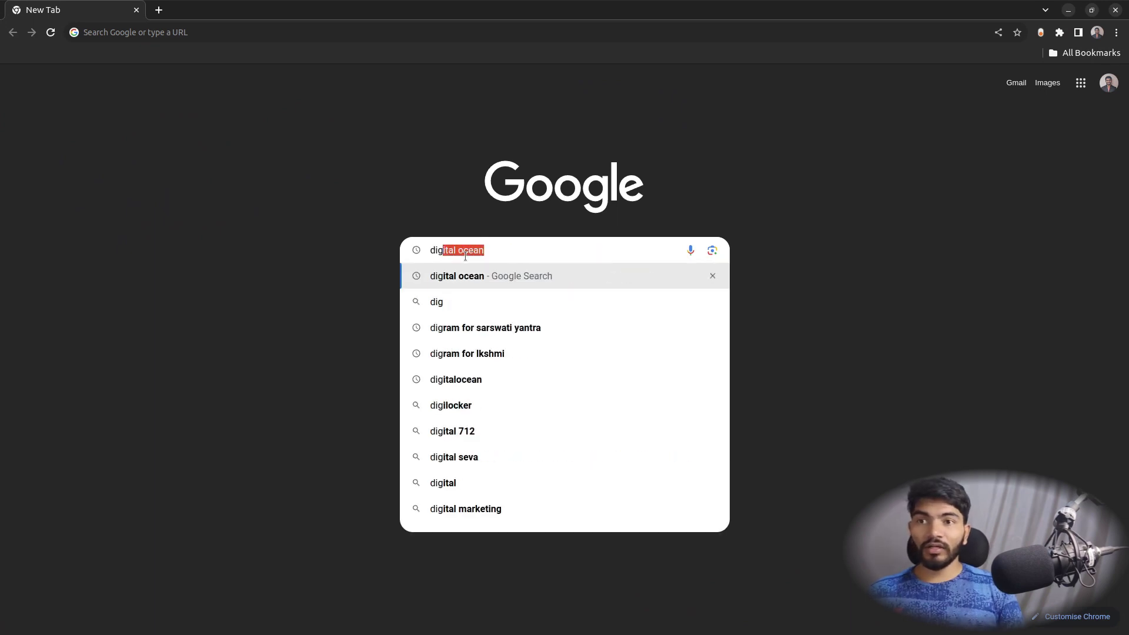
{"action": "key", "text": "Return"}
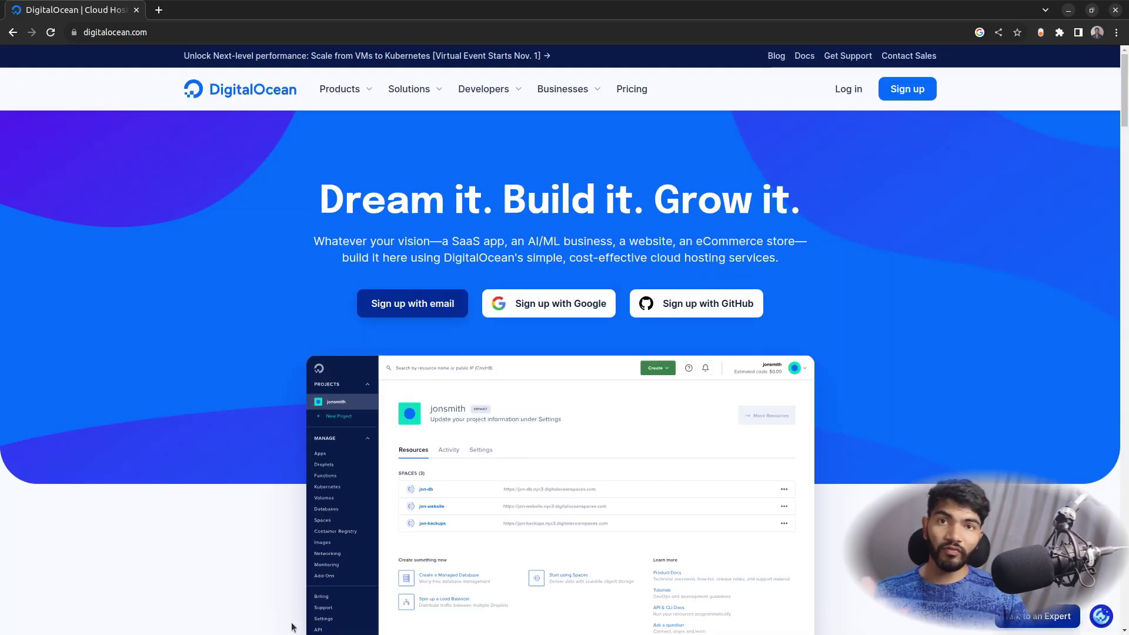
{"action": "left_click", "coordinate": [855, 90]}
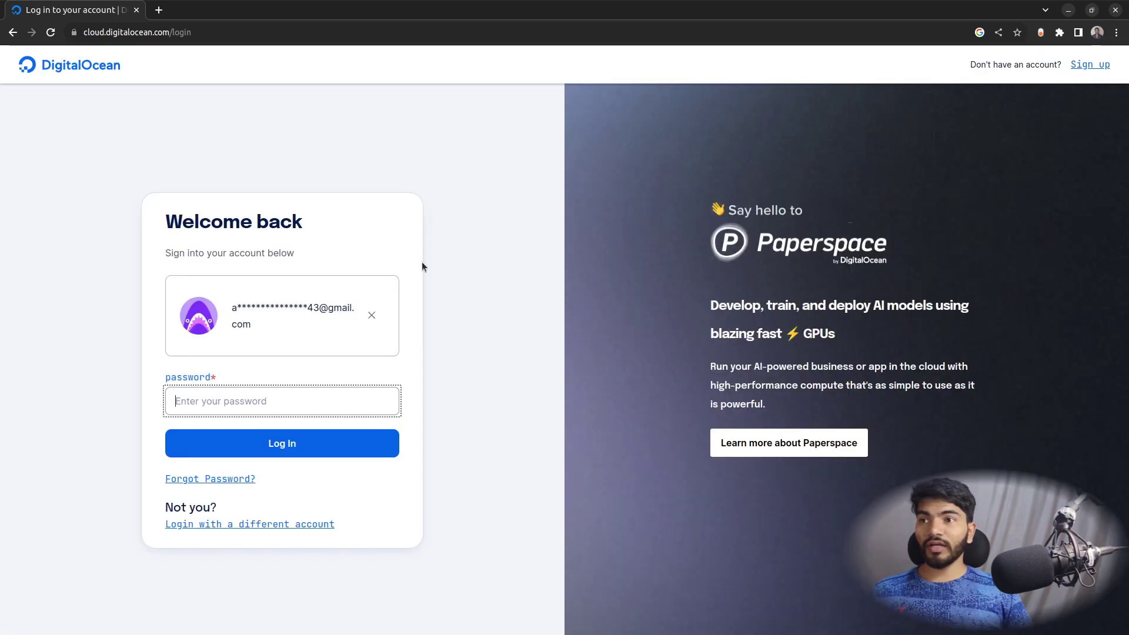
{"action": "left_click", "coordinate": [280, 445]}
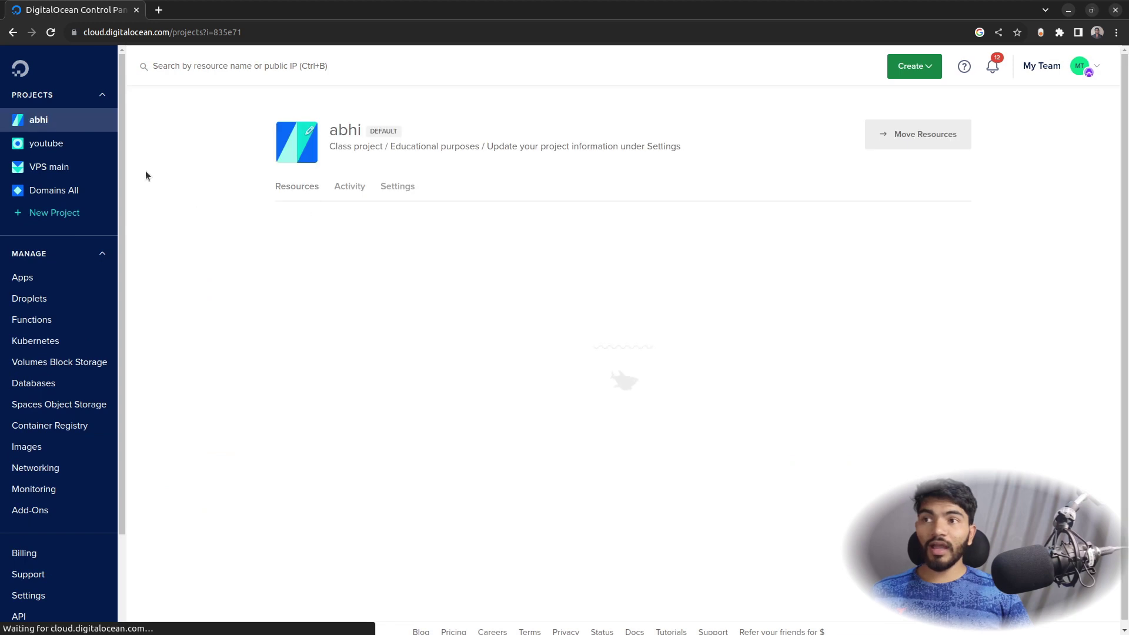
Open the youtube project and copy the test droplet's IP address 139.59.64.196
{"action": "left_click", "coordinate": [80, 148]}
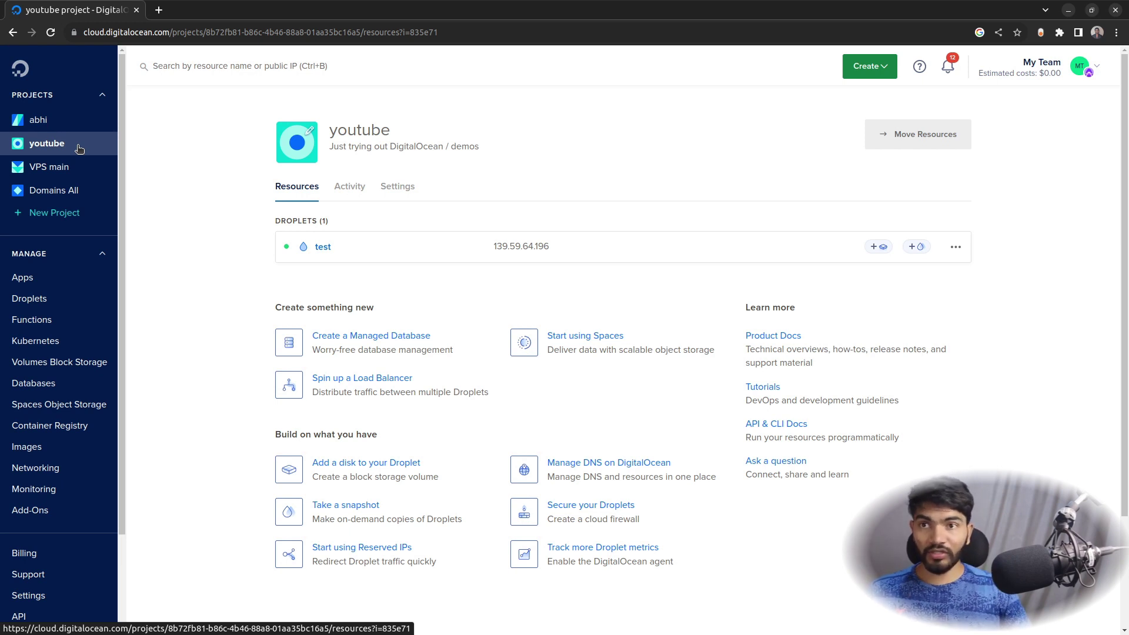
{"action": "left_click", "coordinate": [542, 251]}
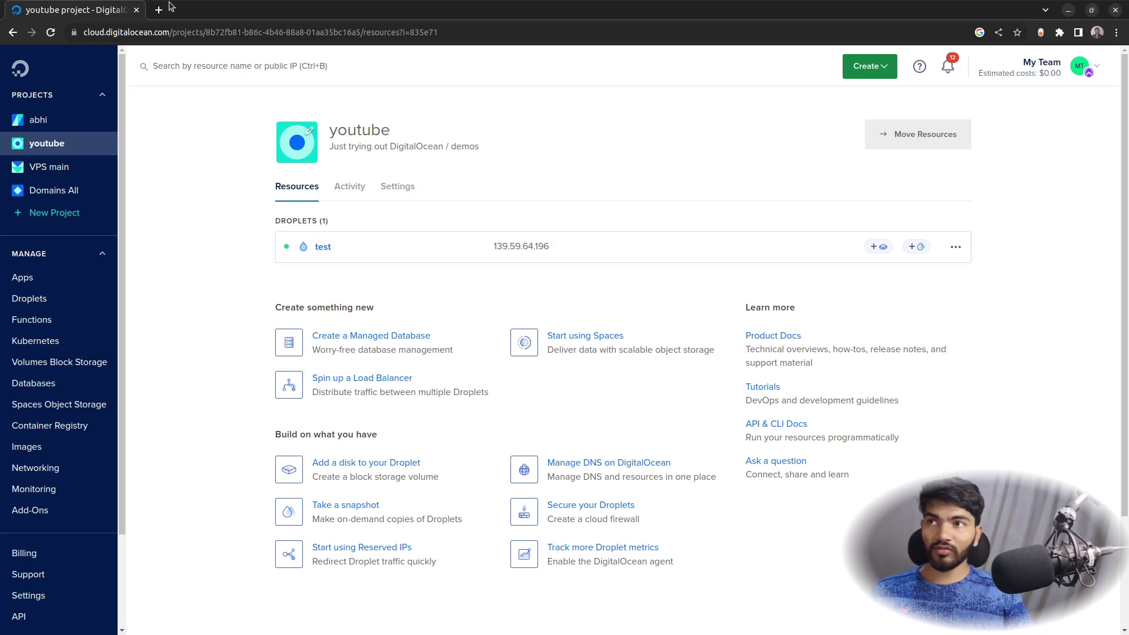
In a new tab, search Google for 'ip blacklist' and open MxToolbox's blacklist check
{"action": "left_click", "coordinate": [159, 10]}
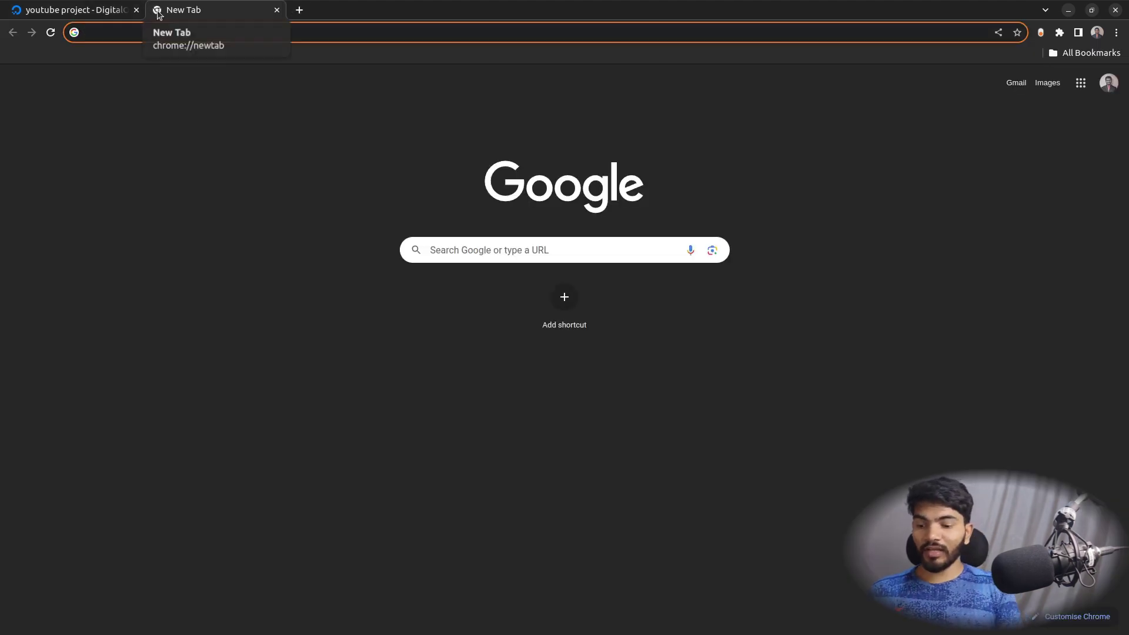
{"action": "type", "text": "ip ba"}
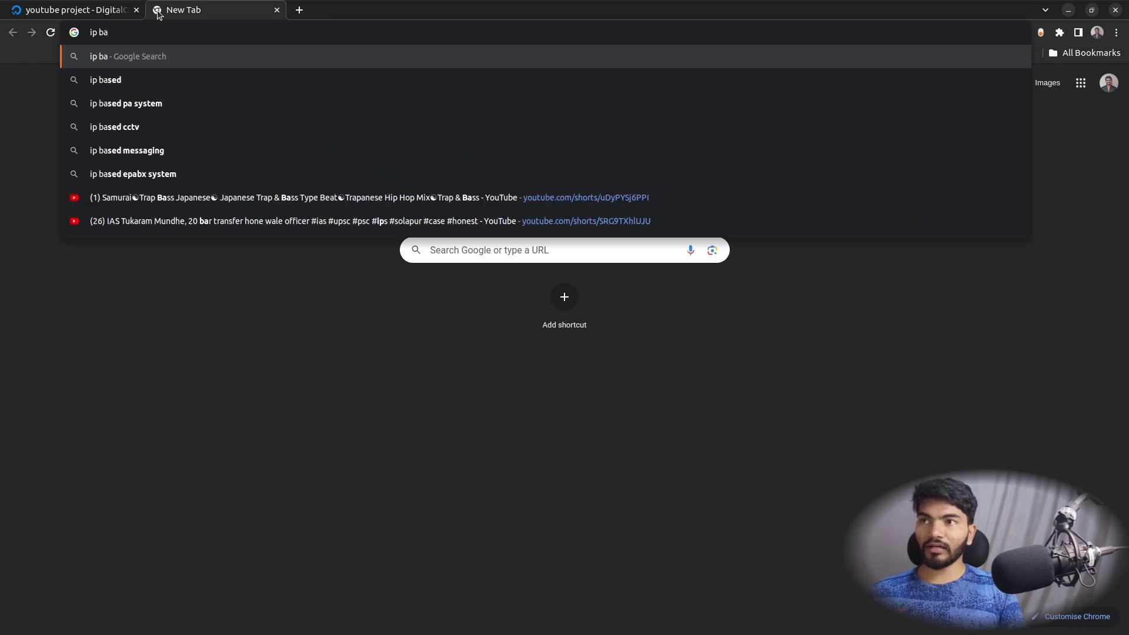
{"action": "key", "text": "BackSpace"}
{"action": "key", "text": "Down"}
{"action": "key", "text": "Return"}
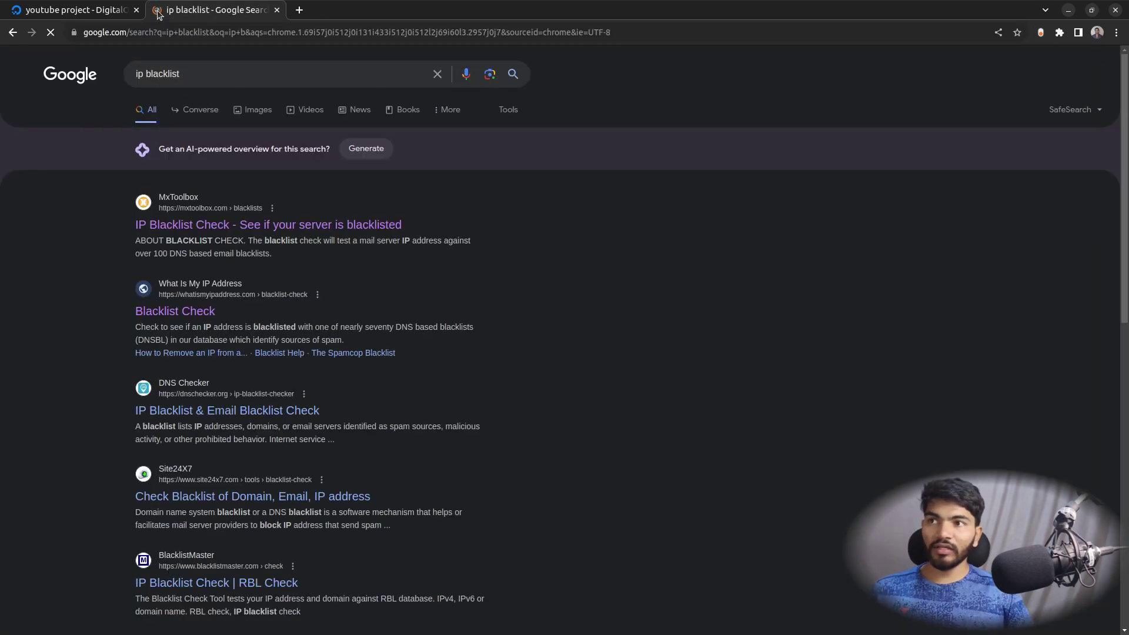
{"action": "left_click", "coordinate": [273, 225]}
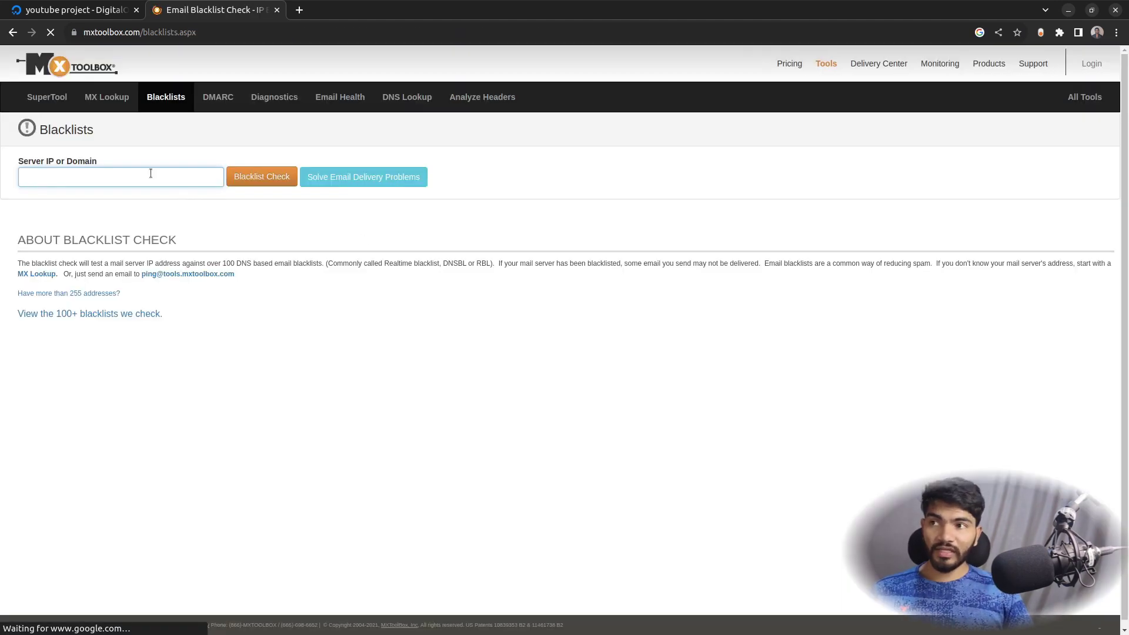
Paste 139.59.64.196 as the server IP and run the Blacklist Check
{"action": "left_click", "coordinate": [144, 171]}
{"action": "type", "text": "139.59.64.196"}
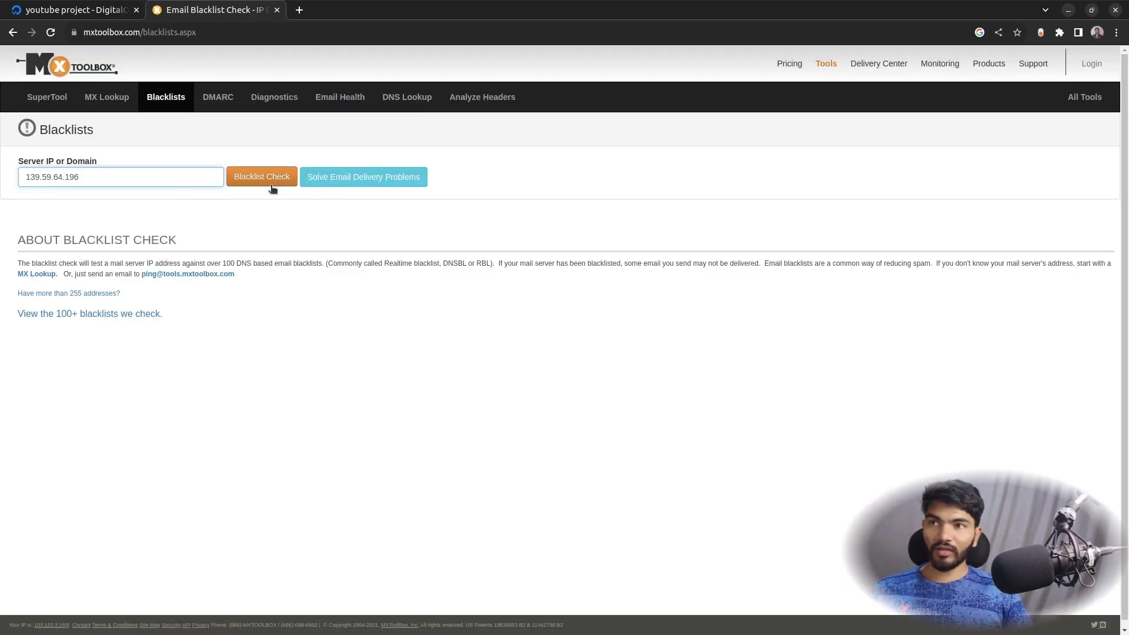
{"action": "left_click", "coordinate": [265, 177]}
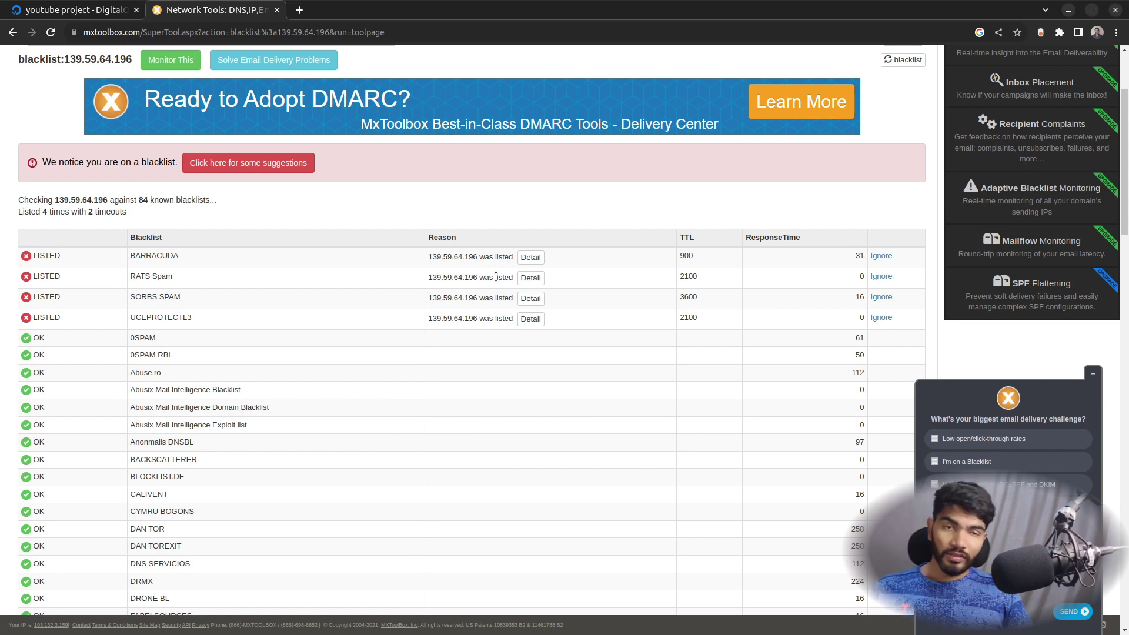
Review the 4-of-84 blacklist results against the DigitalOcean project, ending on the DigitalOcean tab
{"action": "left_click", "coordinate": [48, 6]}
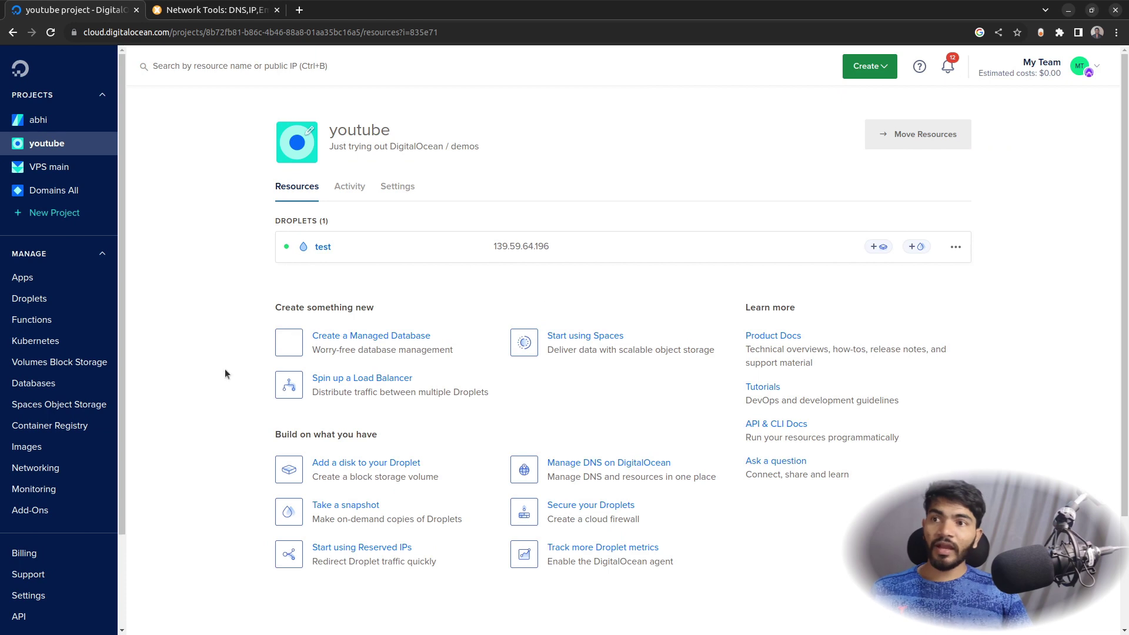
{"action": "left_click", "coordinate": [265, 10]}
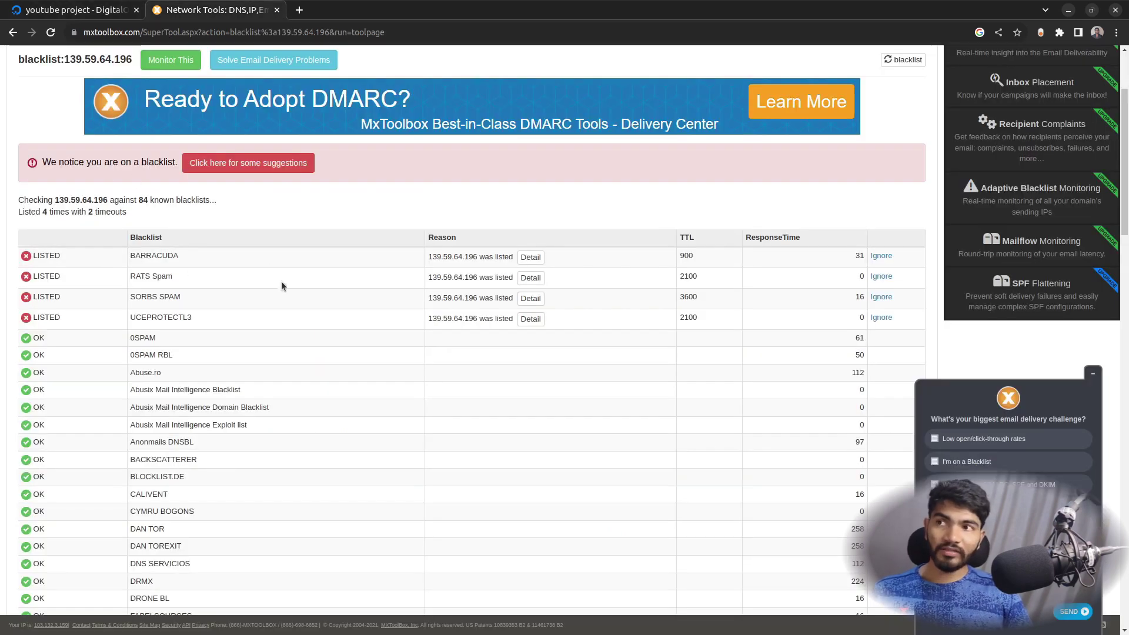
{"action": "scroll", "coordinate": [265, 257], "scroll_direction": "up", "scroll_amount": 3}
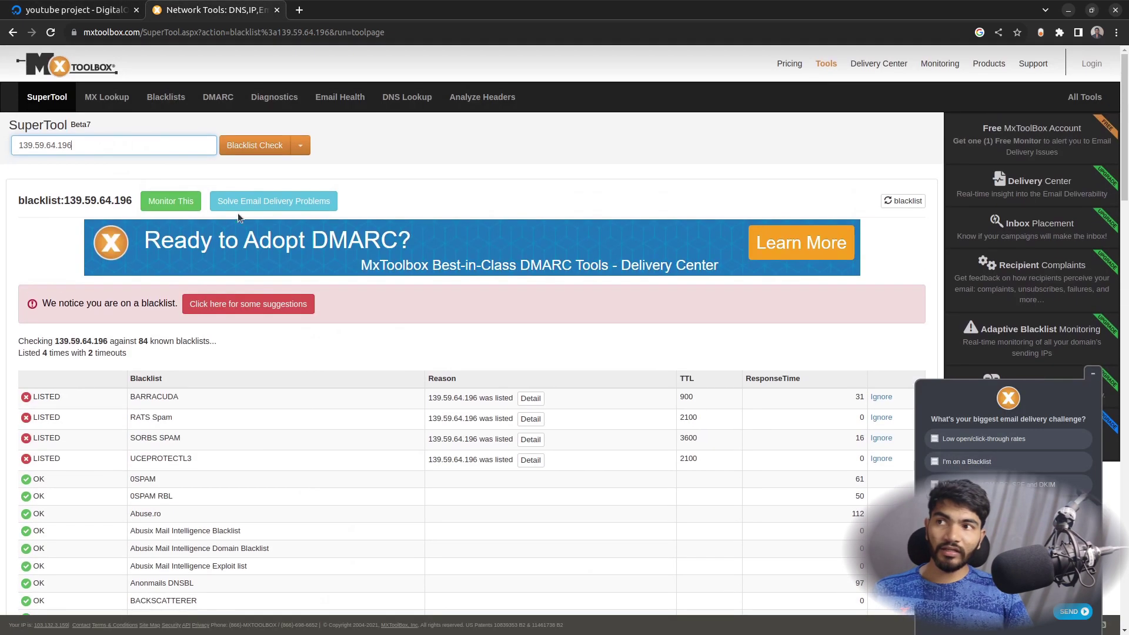
{"action": "left_click", "coordinate": [76, 7]}
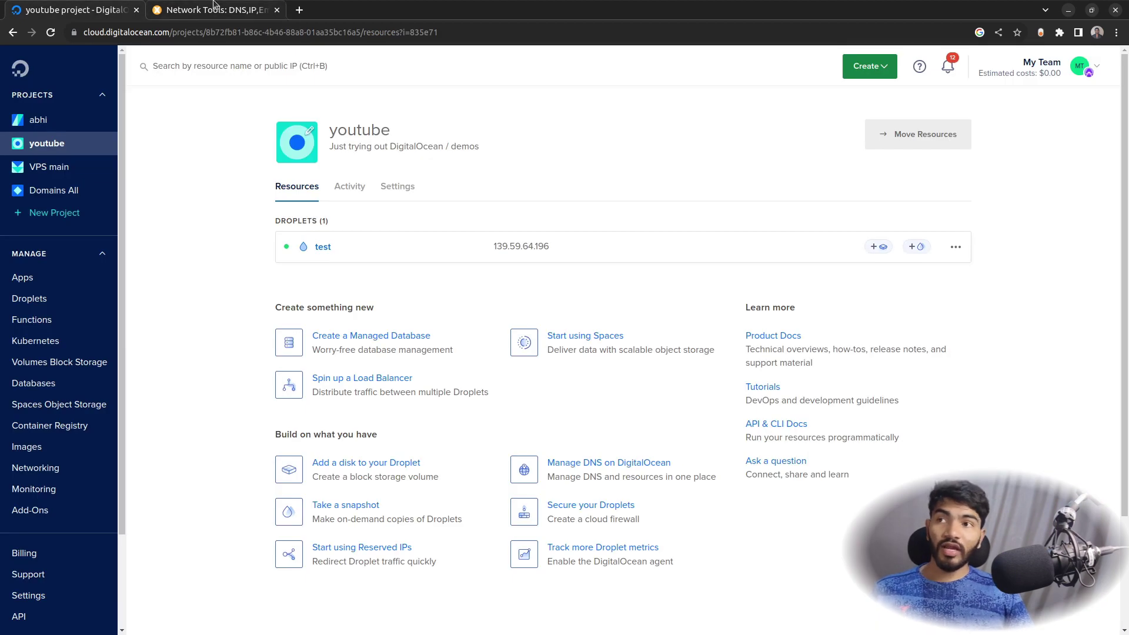
{"action": "left_click", "coordinate": [211, 10]}
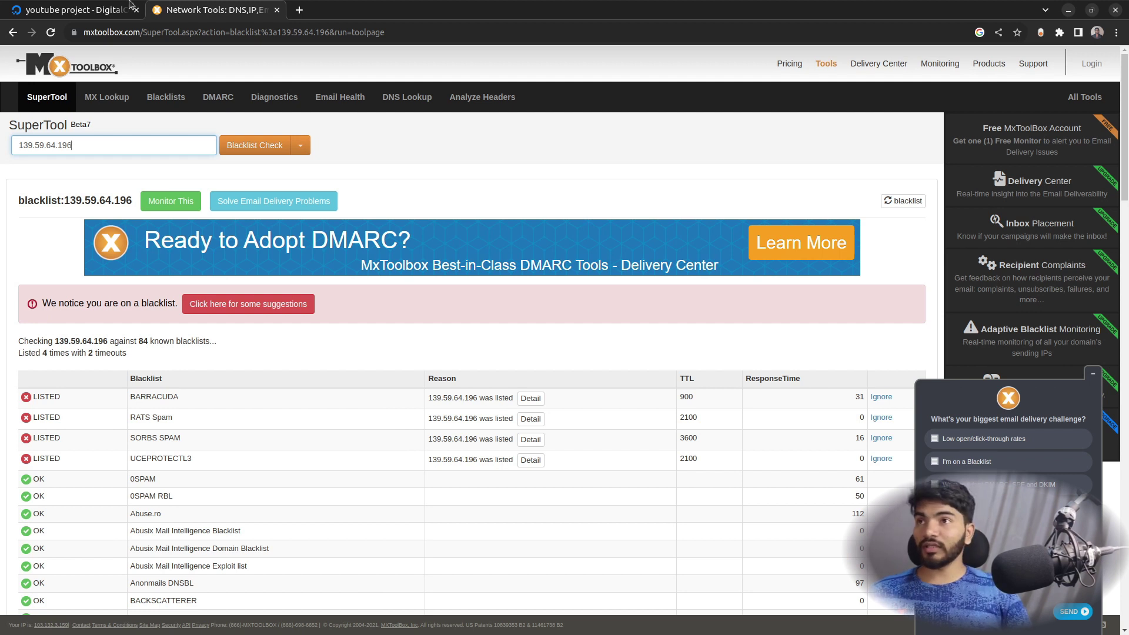
{"action": "left_click", "coordinate": [91, 7]}
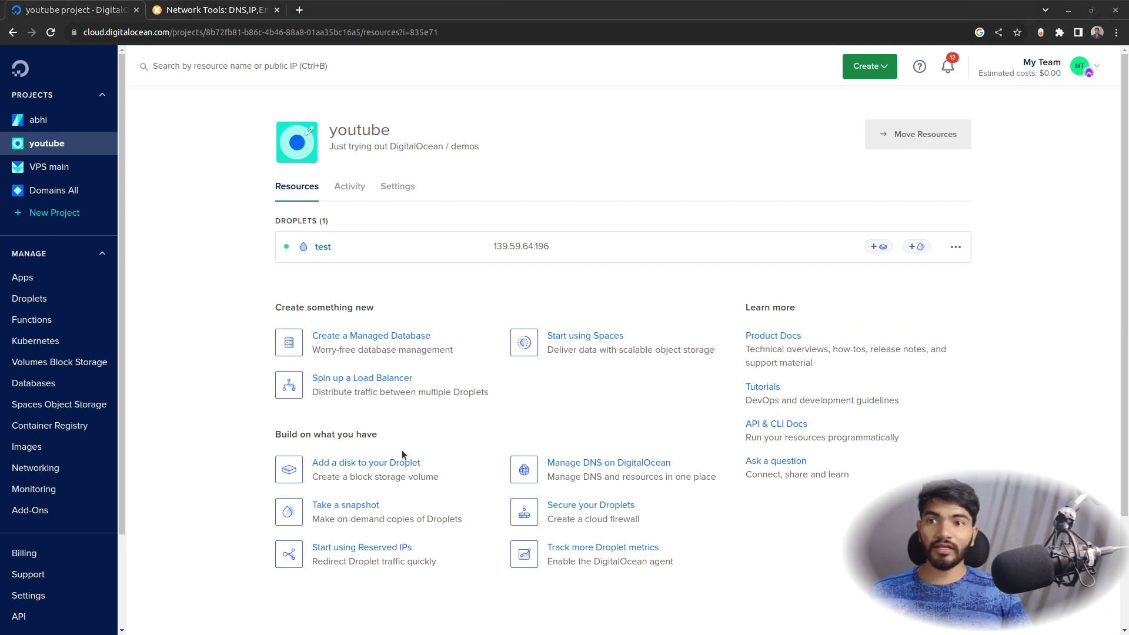
In CyberPanel, go to WEBSITES > CREATE WEBSITE to show the empty new-site form
{"action": "key", "text": "alt+Tab"}
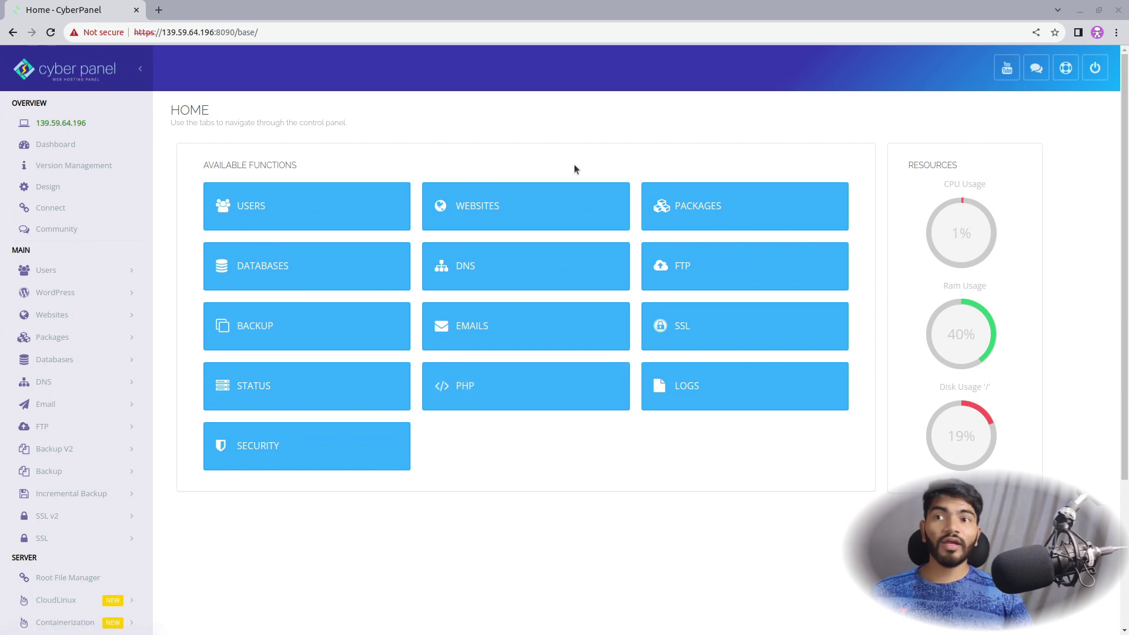
{"action": "left_click", "coordinate": [511, 204]}
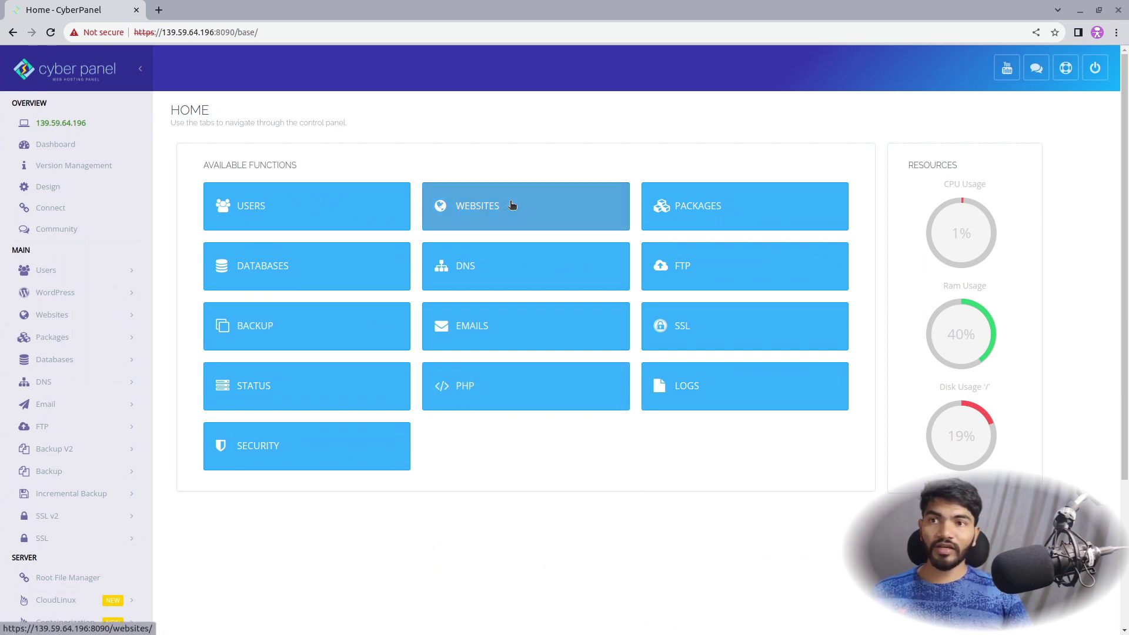
{"action": "left_click", "coordinate": [264, 198]}
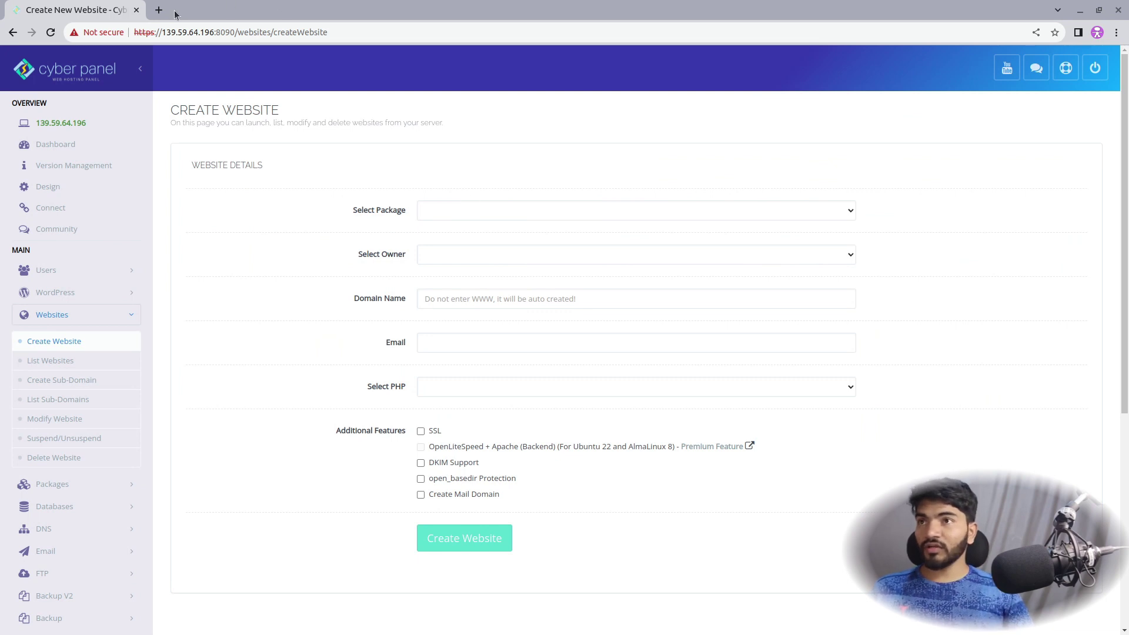
{"action": "key", "text": "ctrl+t"}
Open the DNS Records page for 1yt.in and select the 139.59.64.196 IP in the first record
{"action": "left_click", "coordinate": [568, 320]}
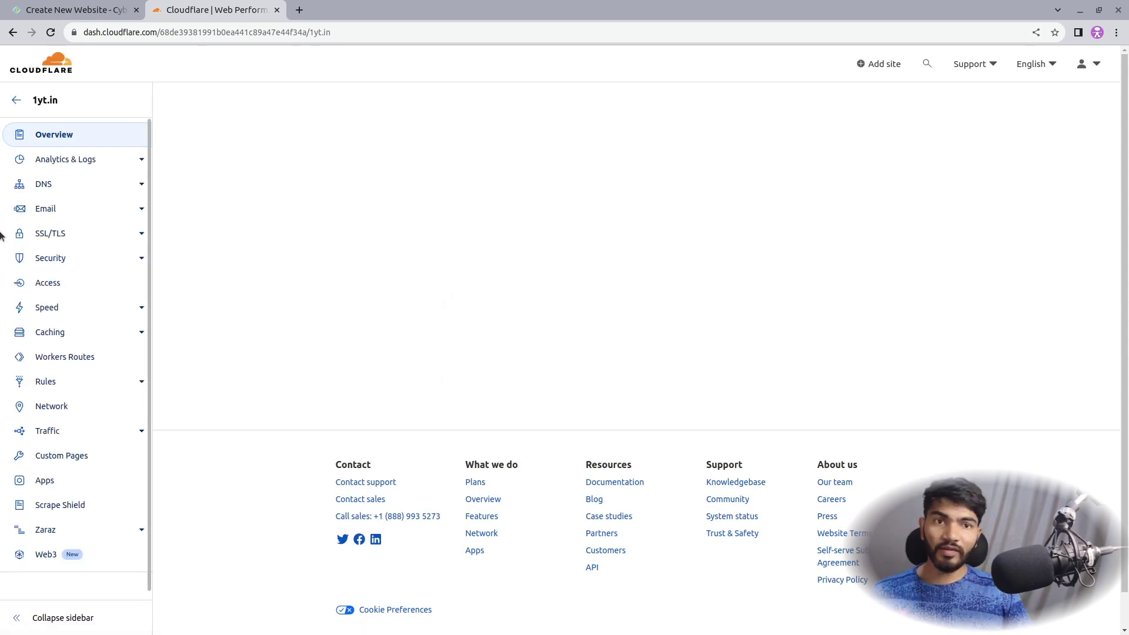
{"action": "left_click", "coordinate": [44, 186]}
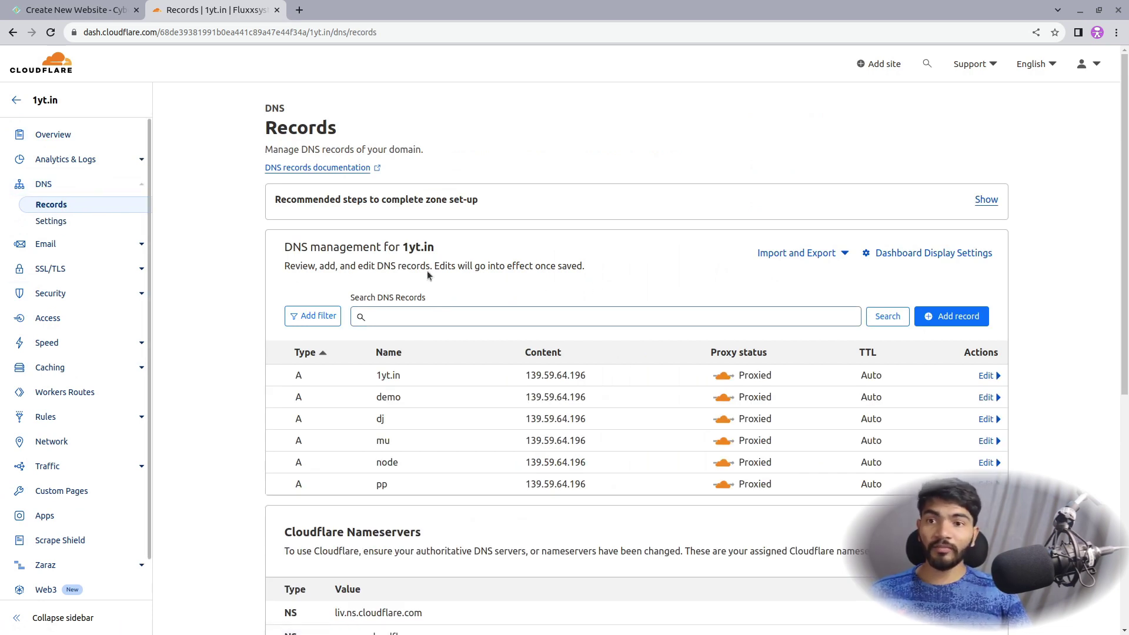
{"action": "scroll", "coordinate": [528, 352], "scroll_direction": "down", "scroll_amount": 3}
{"action": "left_click_drag", "start_coordinate": [371, 236], "coordinate": [404, 240]}
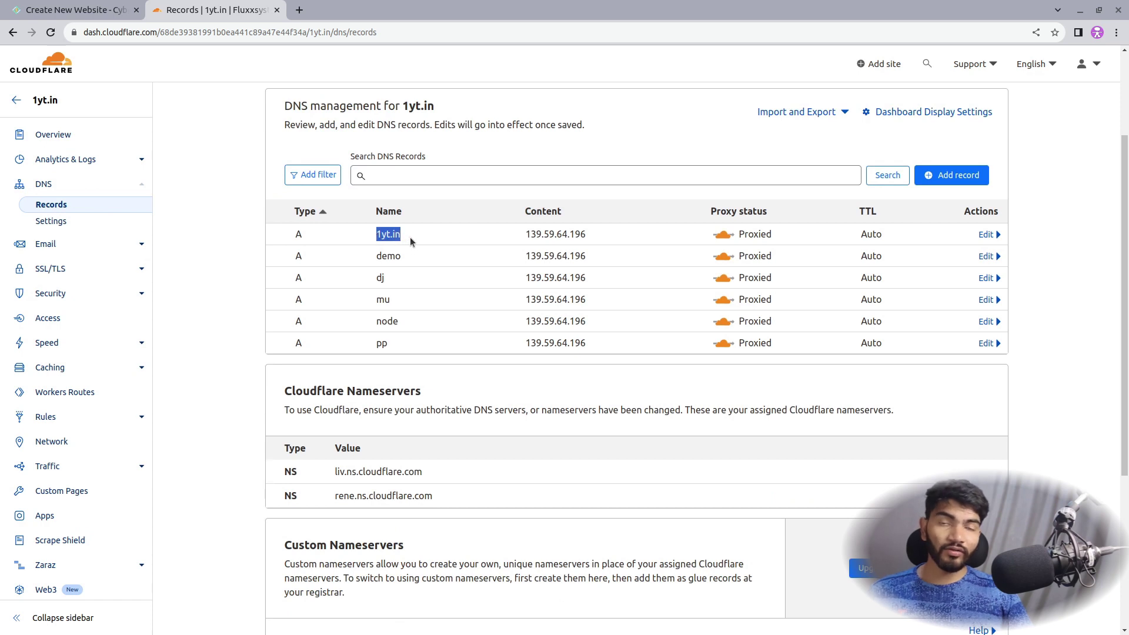
{"action": "left_click_drag", "start_coordinate": [630, 234], "coordinate": [482, 237]}
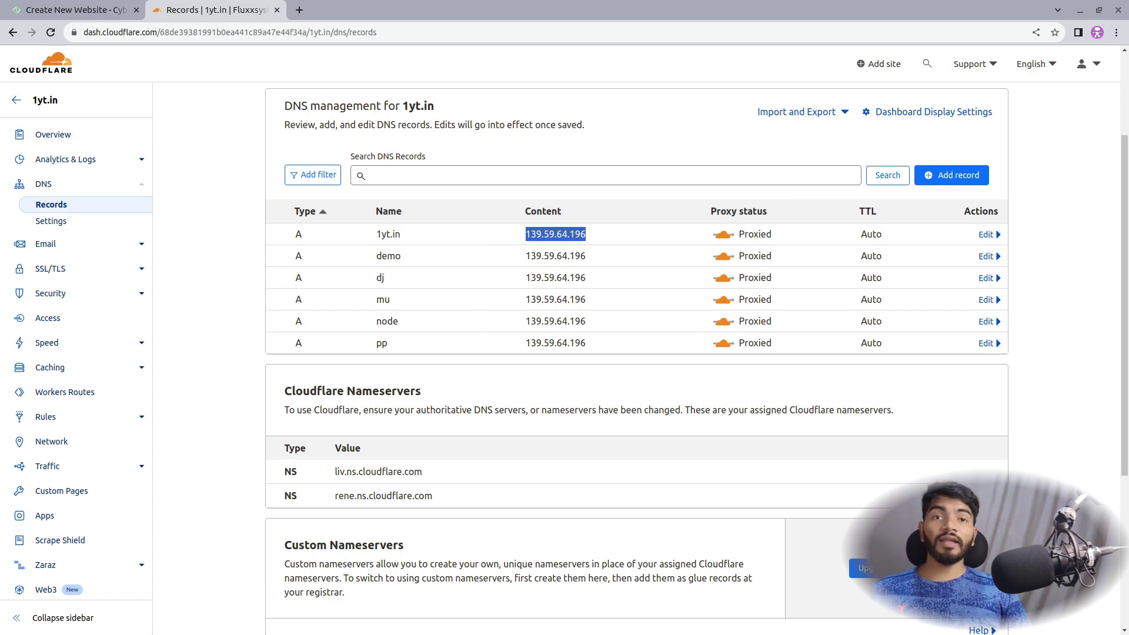
Fill in a new A record named 'mail' with IPv4 139.59.64.196, set to DNS only
{"action": "left_click", "coordinate": [952, 175]}
{"action": "left_click", "coordinate": [432, 253]}
{"action": "type", "text": "mail"}
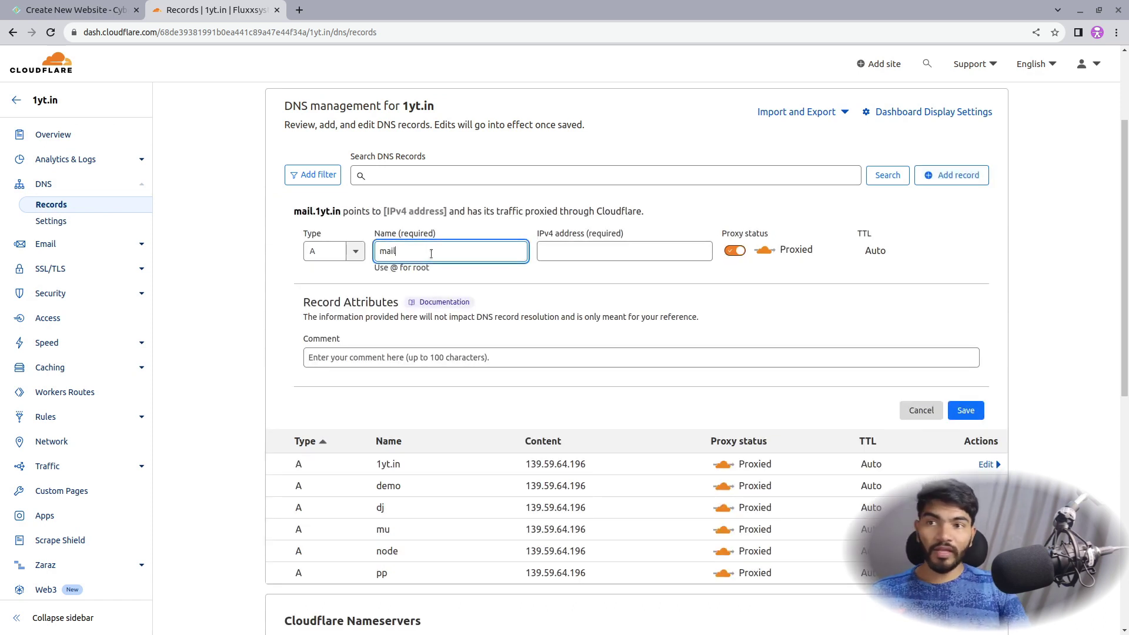
{"action": "left_click", "coordinate": [562, 253]}
{"action": "left_click", "coordinate": [630, 280]}
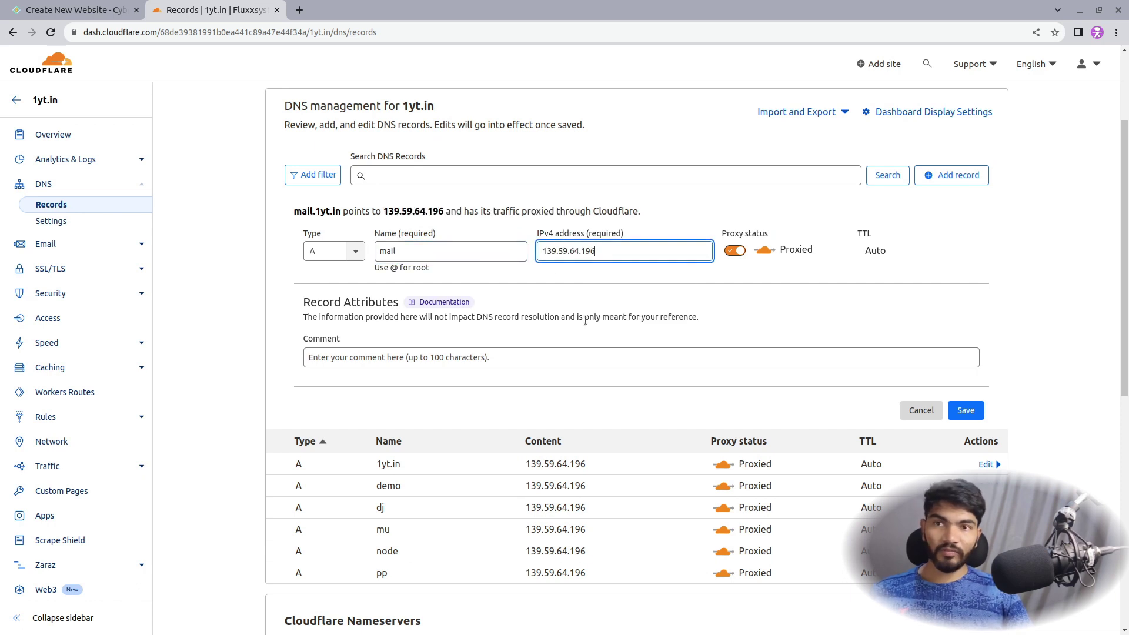
{"action": "left_click_drag", "start_coordinate": [294, 211], "coordinate": [341, 210]}
{"action": "scroll", "coordinate": [625, 216], "scroll_direction": "down", "scroll_amount": 2}
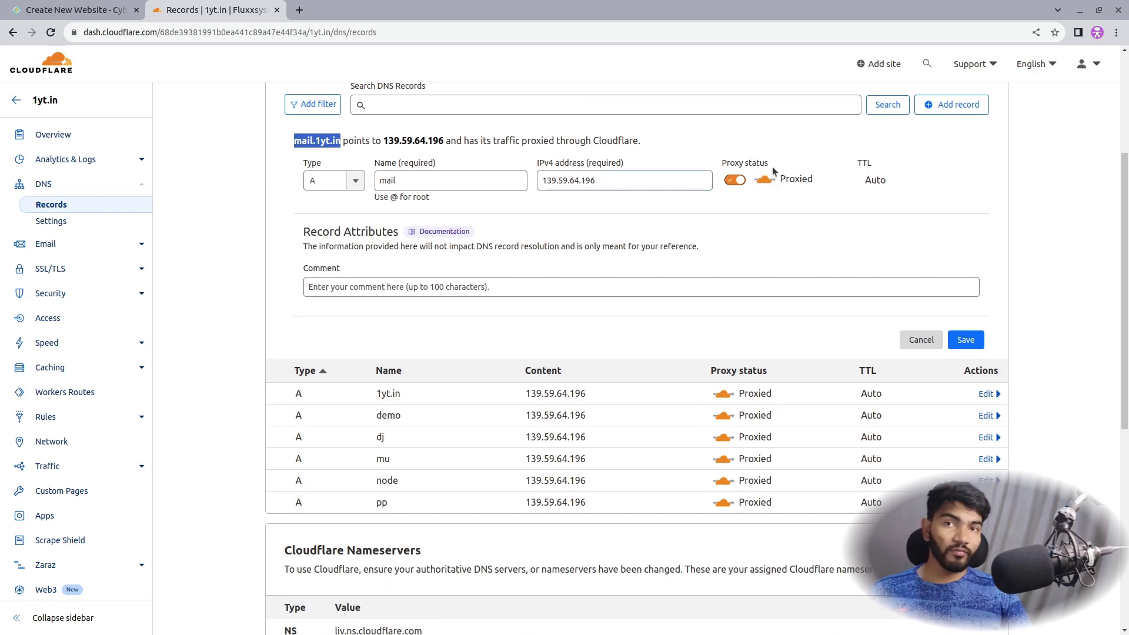
{"action": "left_click", "coordinate": [737, 180]}
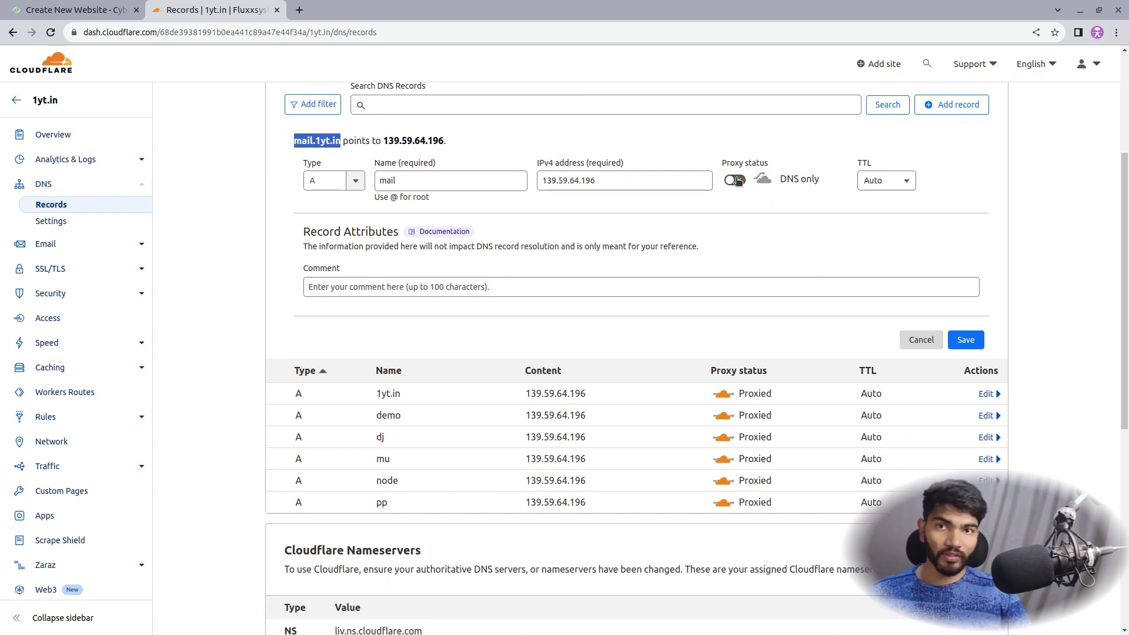
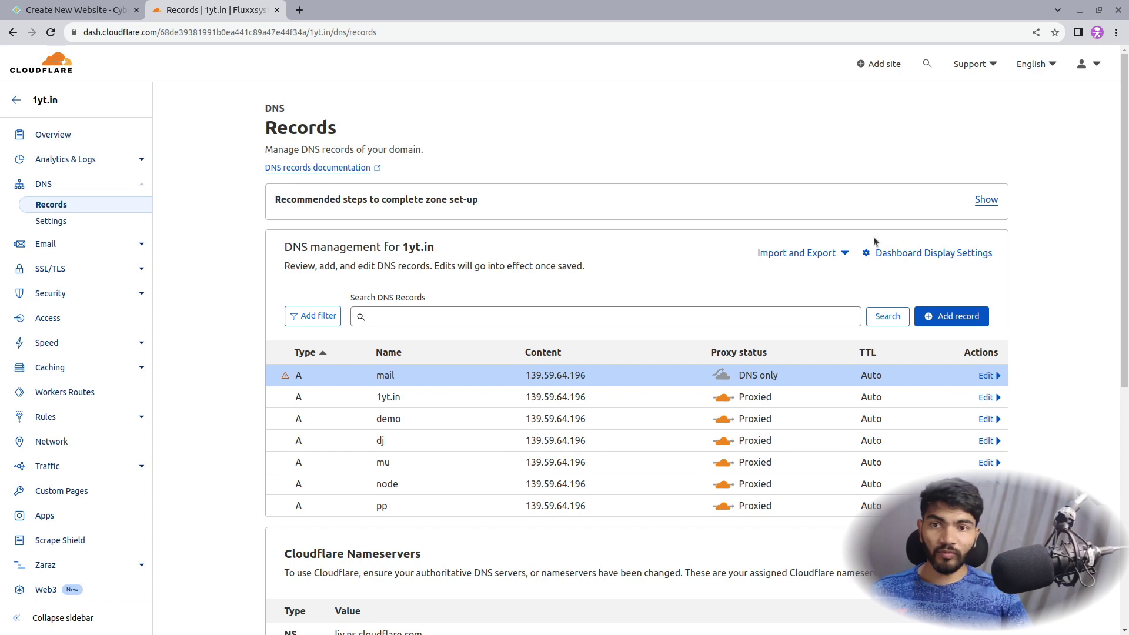
Inspect the mail A record's edit form in Cloudflare, then return to CyberPanel's Create Website tab
{"action": "scroll", "coordinate": [769, 292], "scroll_direction": "down", "scroll_amount": 1}
{"action": "scroll", "coordinate": [770, 293], "scroll_direction": "down", "scroll_amount": 3}
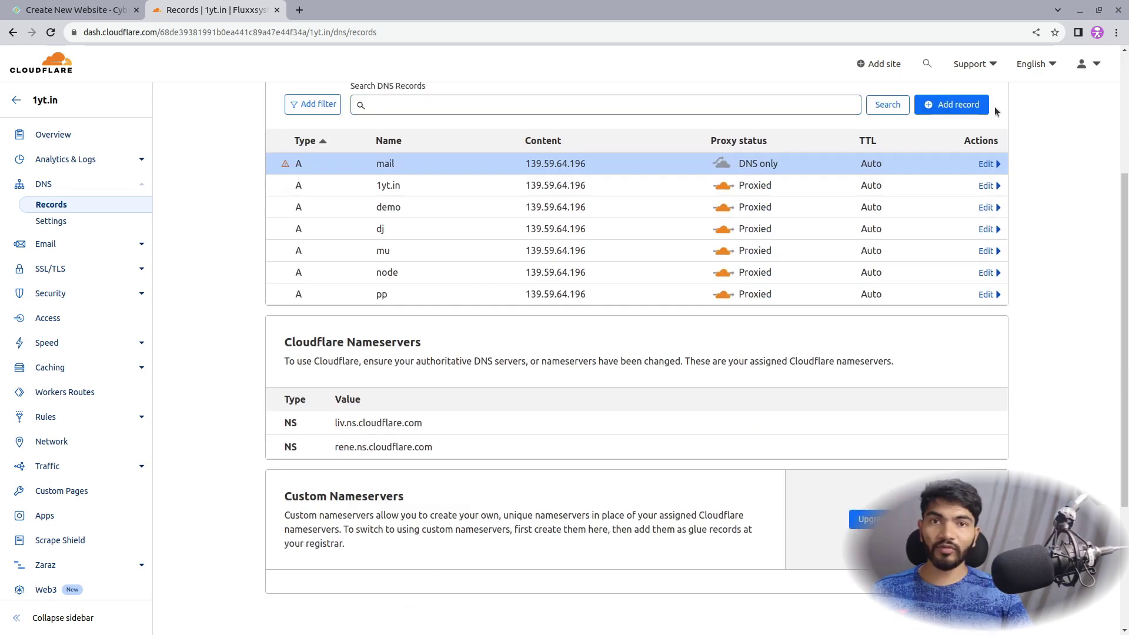
{"action": "left_click", "coordinate": [988, 164]}
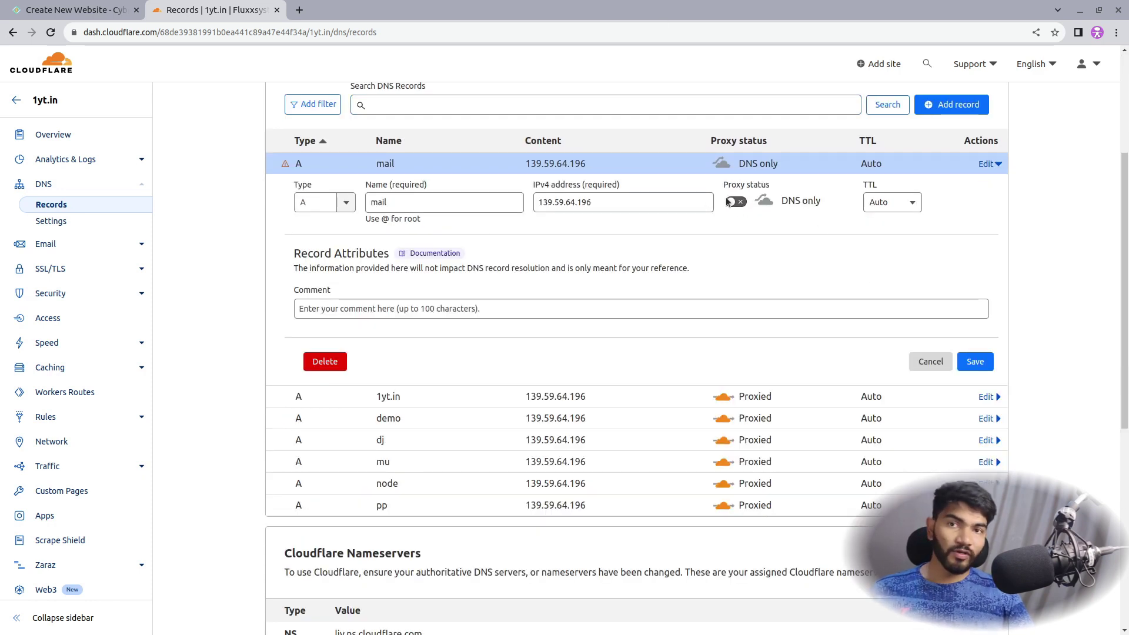
{"action": "left_click_drag", "start_coordinate": [724, 187], "coordinate": [776, 190]}
{"action": "left_click", "coordinate": [776, 229]}
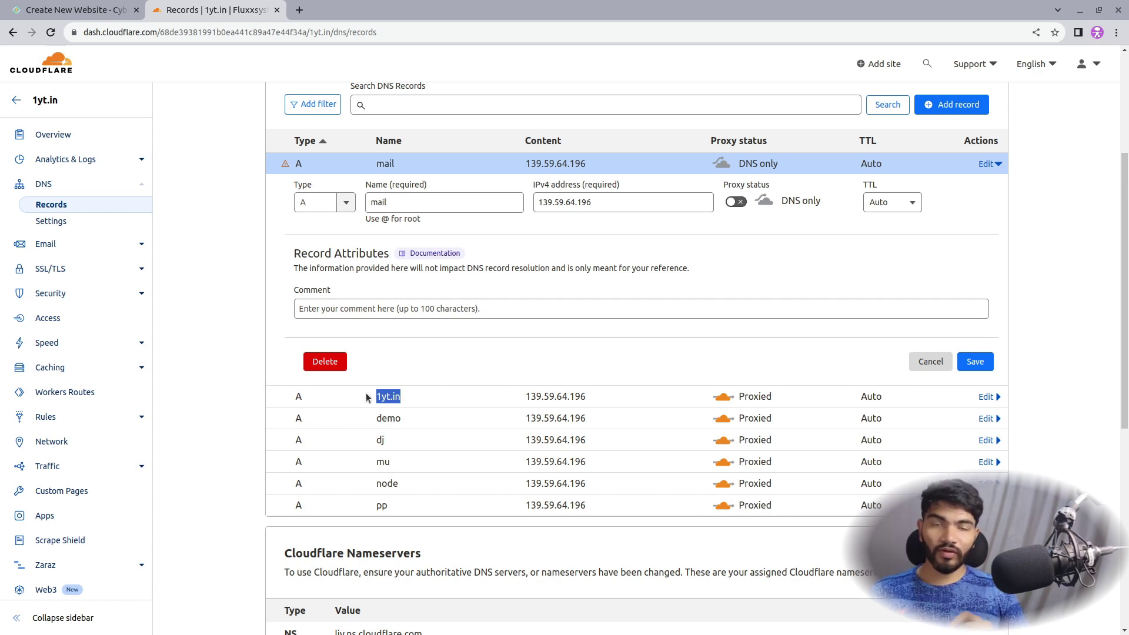
{"action": "key", "text": "ctrl+Tab"}
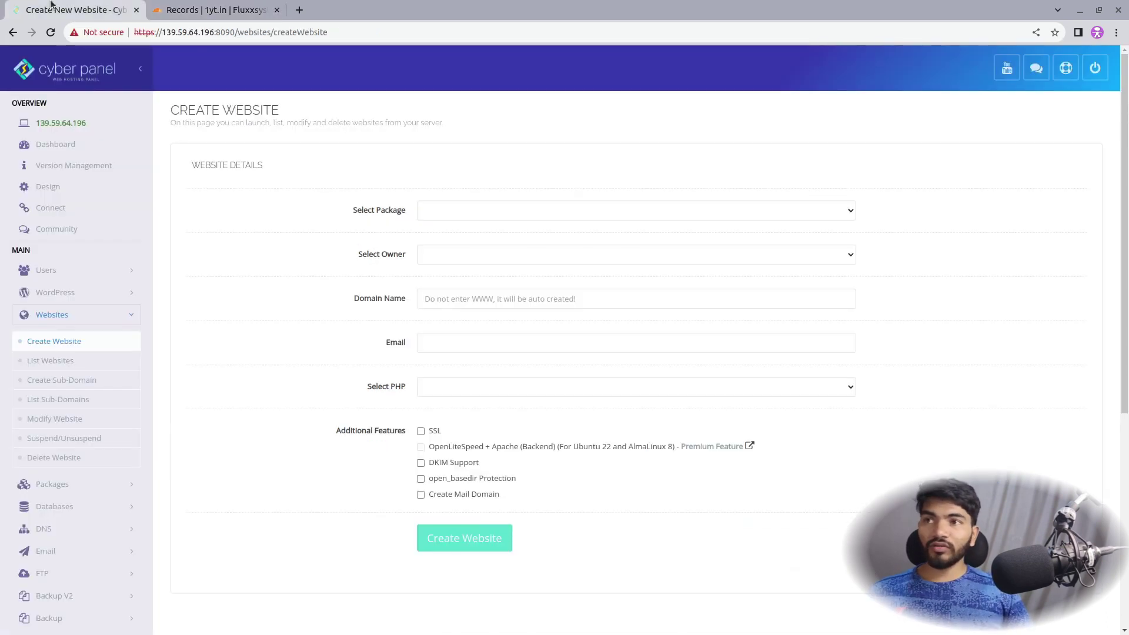
Choose the Default package and admin owner, and enter domain 1yt.in with a contact e-mail
{"action": "left_click", "coordinate": [523, 206]}
{"action": "left_click", "coordinate": [478, 235]}
{"action": "left_click", "coordinate": [467, 255]}
{"action": "left_click", "coordinate": [450, 288]}
{"action": "left_click", "coordinate": [451, 299]}
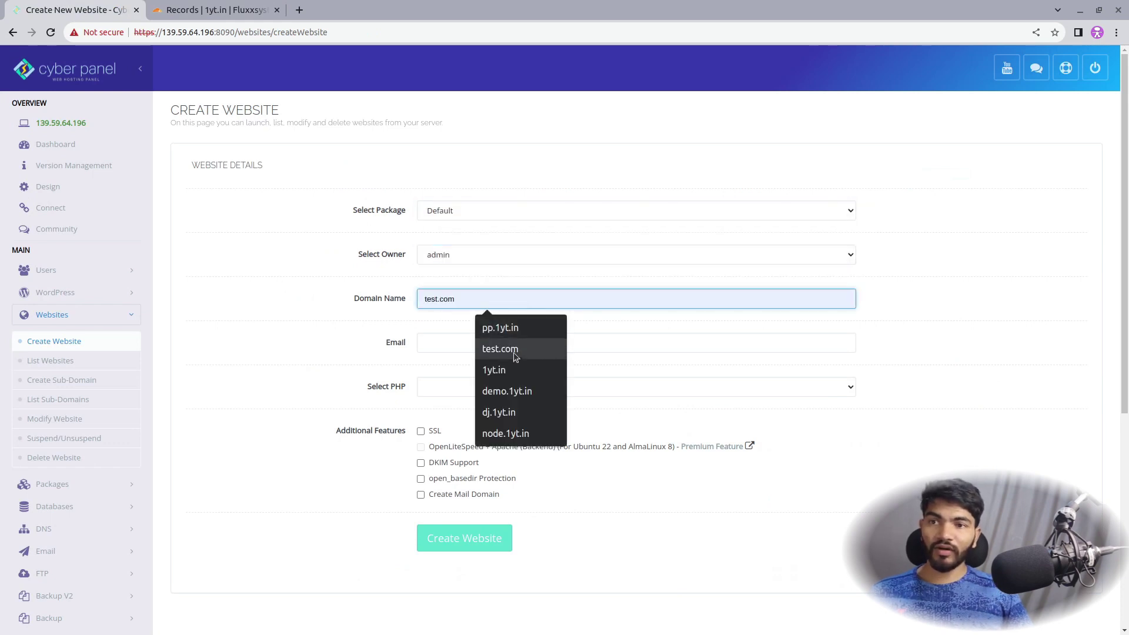
{"action": "left_click", "coordinate": [505, 372]}
{"action": "left_click", "coordinate": [453, 344]}
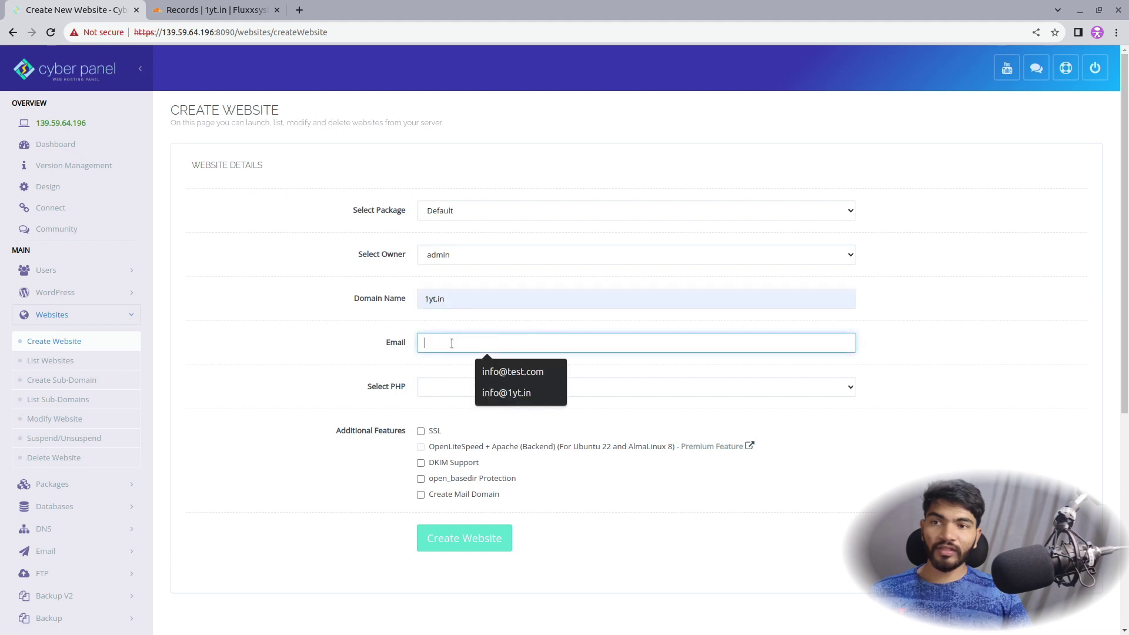
{"action": "left_click", "coordinate": [508, 371]}
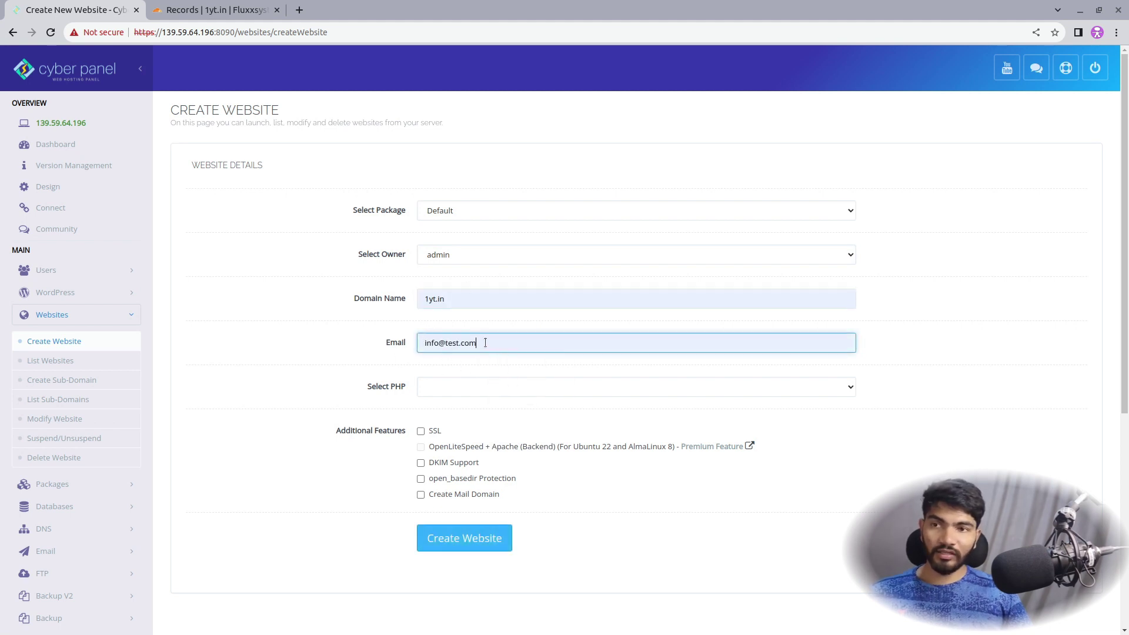
{"action": "left_click_drag", "start_coordinate": [485, 342], "coordinate": [349, 344]}
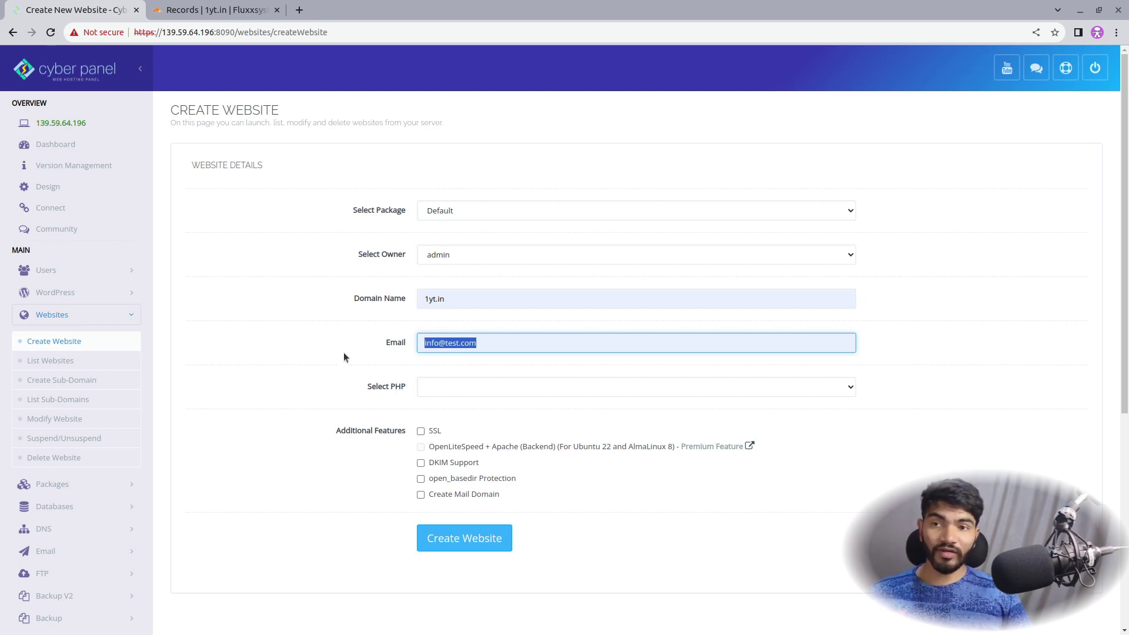
Select PHP 8.1 and enable SSL, open_basedir protection and Create Mail Domain
{"action": "left_click", "coordinate": [478, 384]}
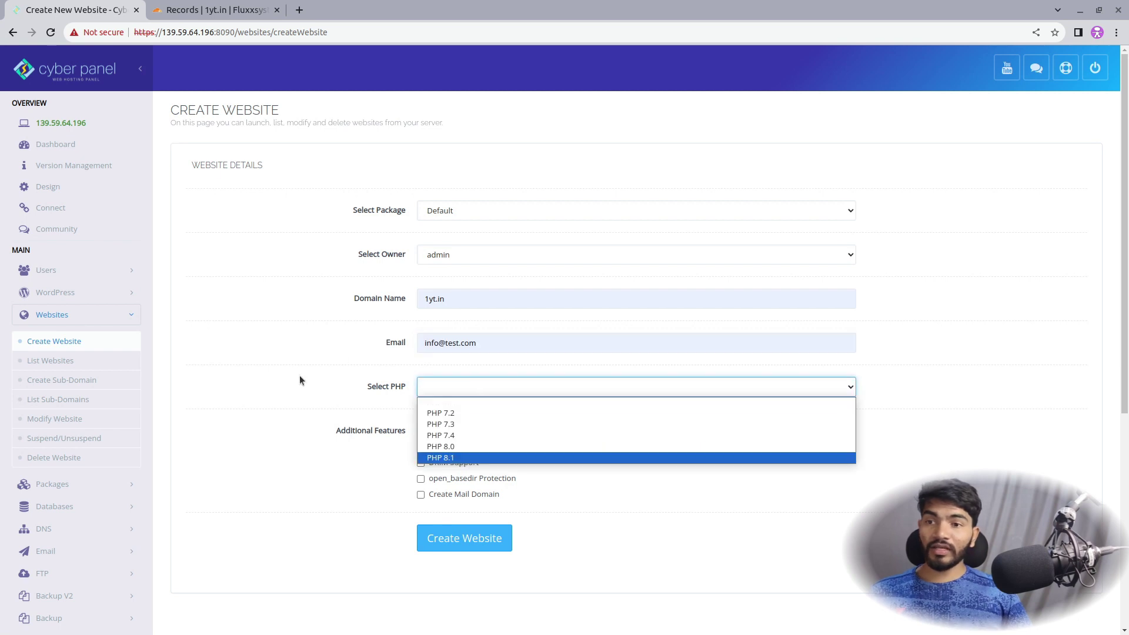
{"action": "left_click", "coordinate": [474, 456]}
{"action": "scroll", "coordinate": [534, 424], "scroll_direction": "down", "scroll_amount": 3}
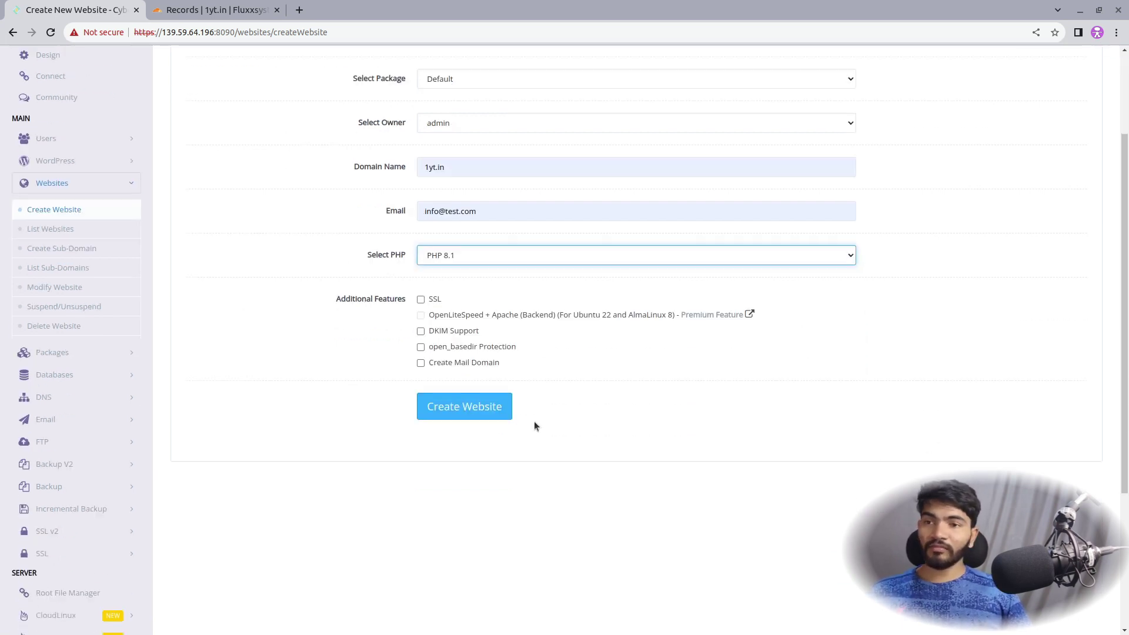
{"action": "left_click", "coordinate": [419, 291]}
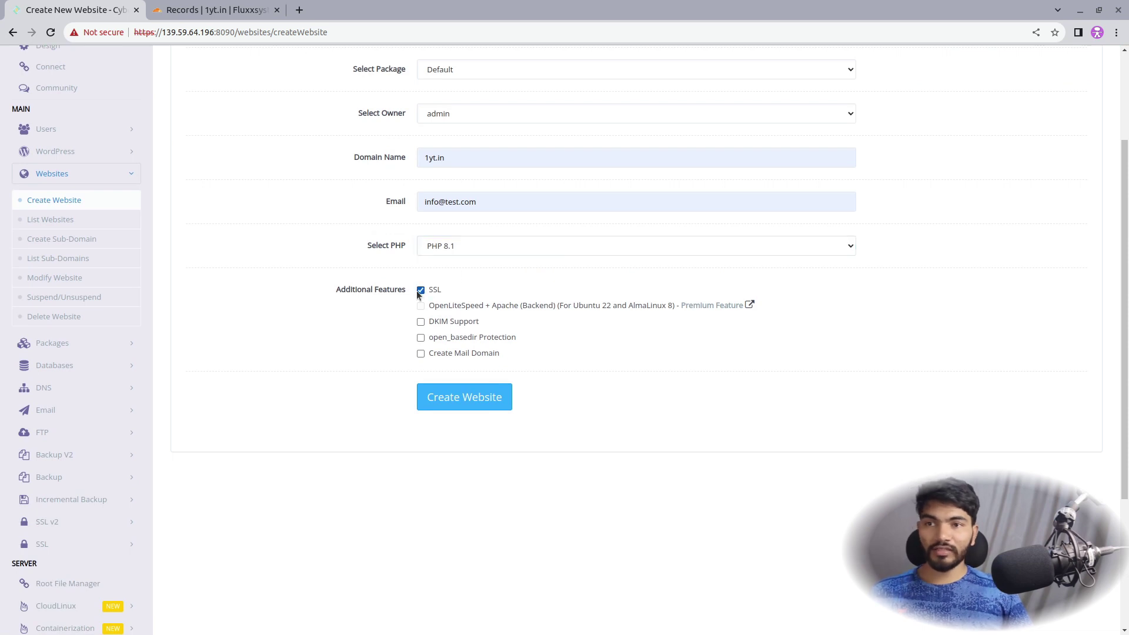
{"action": "left_click", "coordinate": [420, 339]}
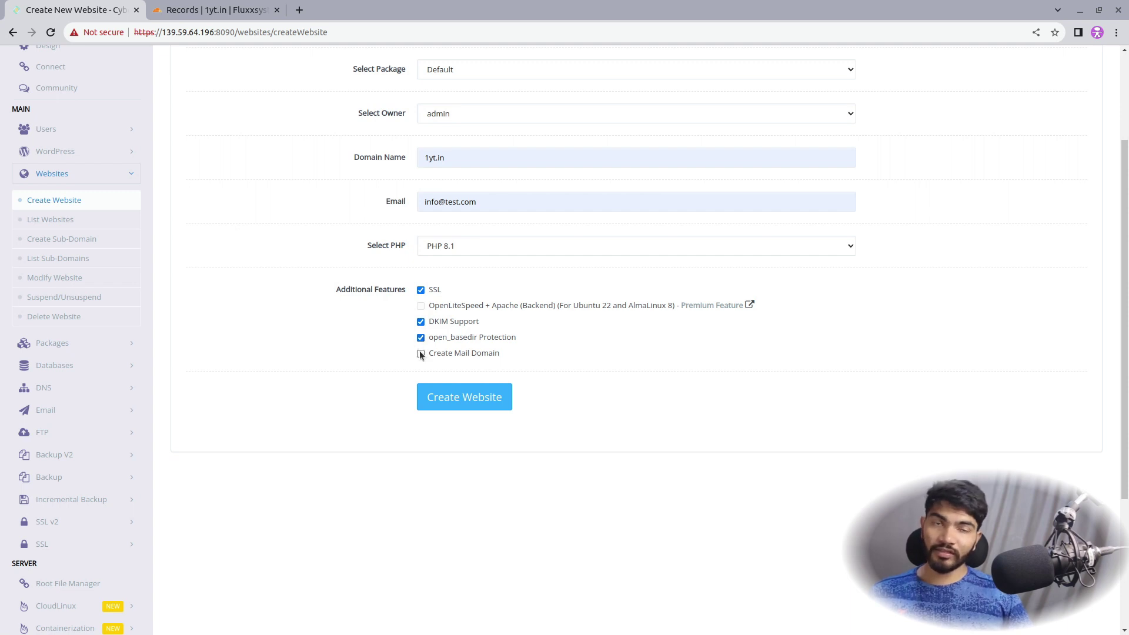
{"action": "left_click", "coordinate": [421, 355]}
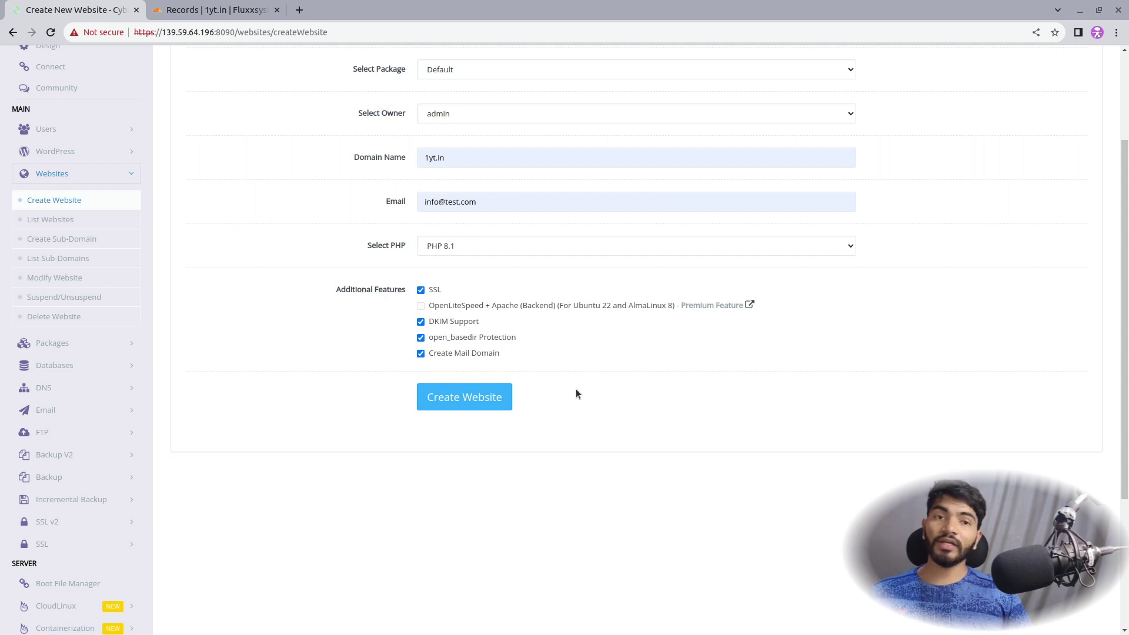
Create the 1yt.in website with these settings and return to the CyberPanel Home dashboard
{"action": "right_click", "coordinate": [491, 395]}
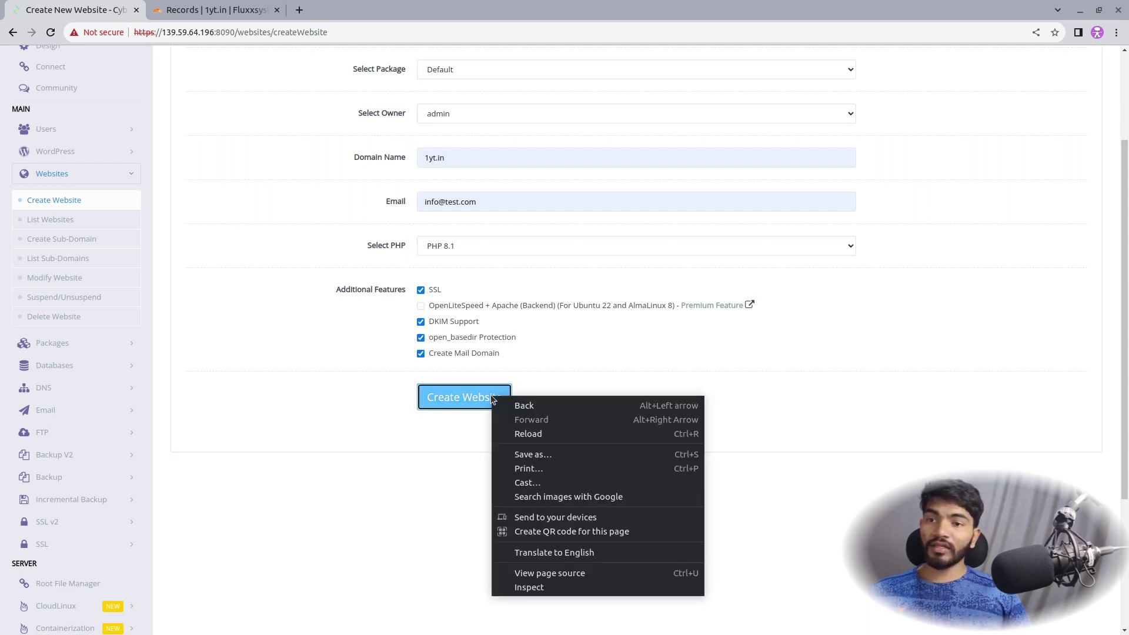
{"action": "left_click", "coordinate": [376, 443]}
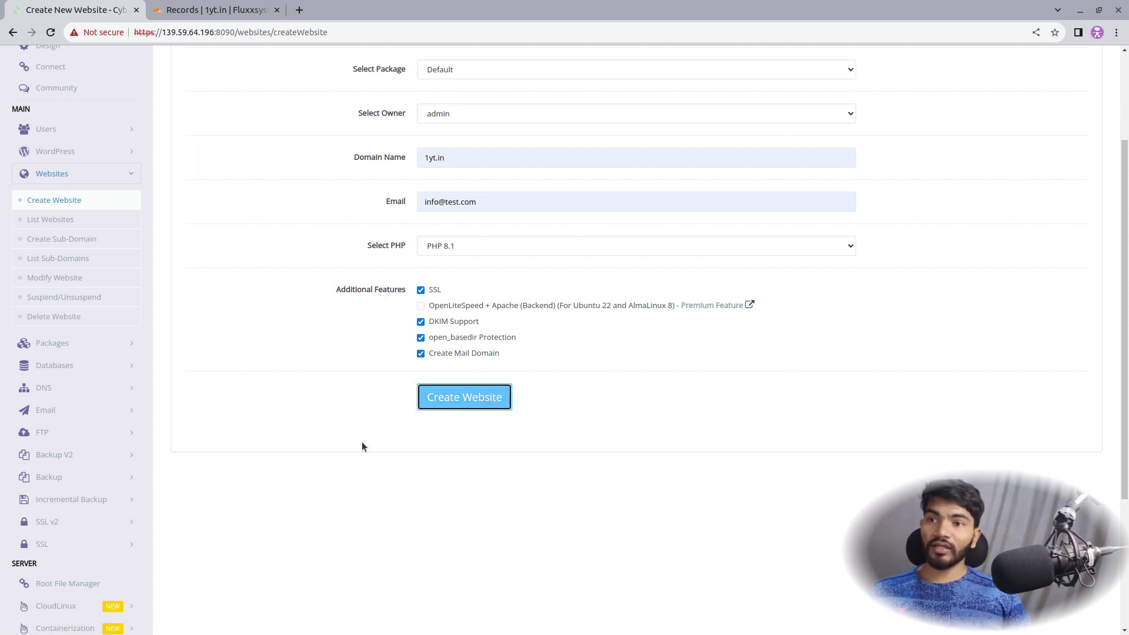
{"action": "left_click", "coordinate": [465, 398]}
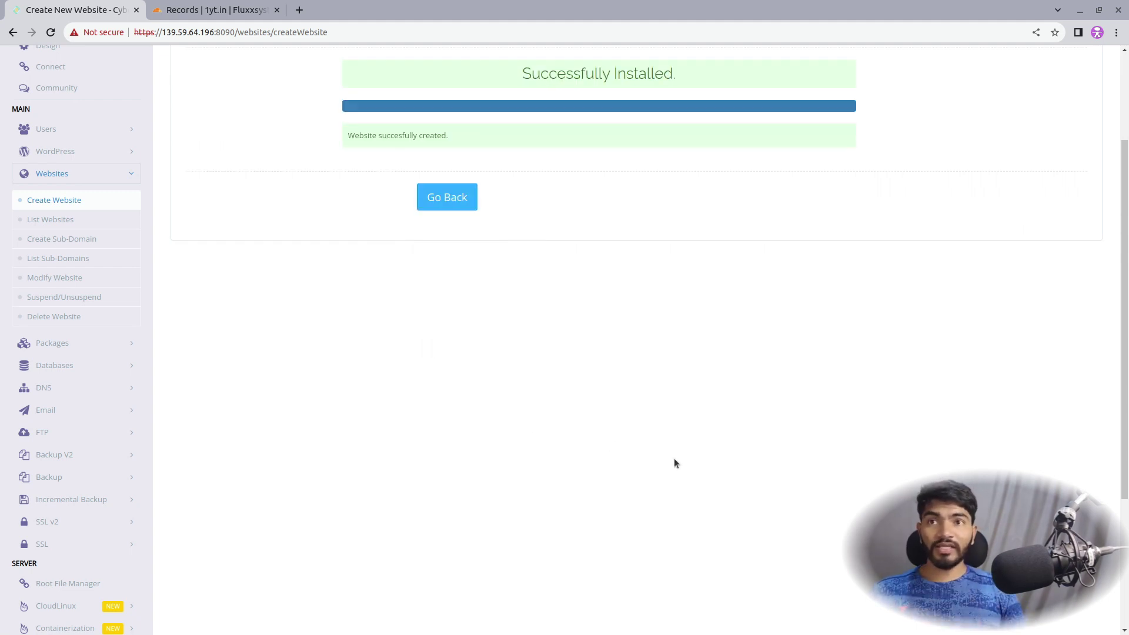
{"action": "scroll", "coordinate": [606, 418], "scroll_direction": "up", "scroll_amount": 3}
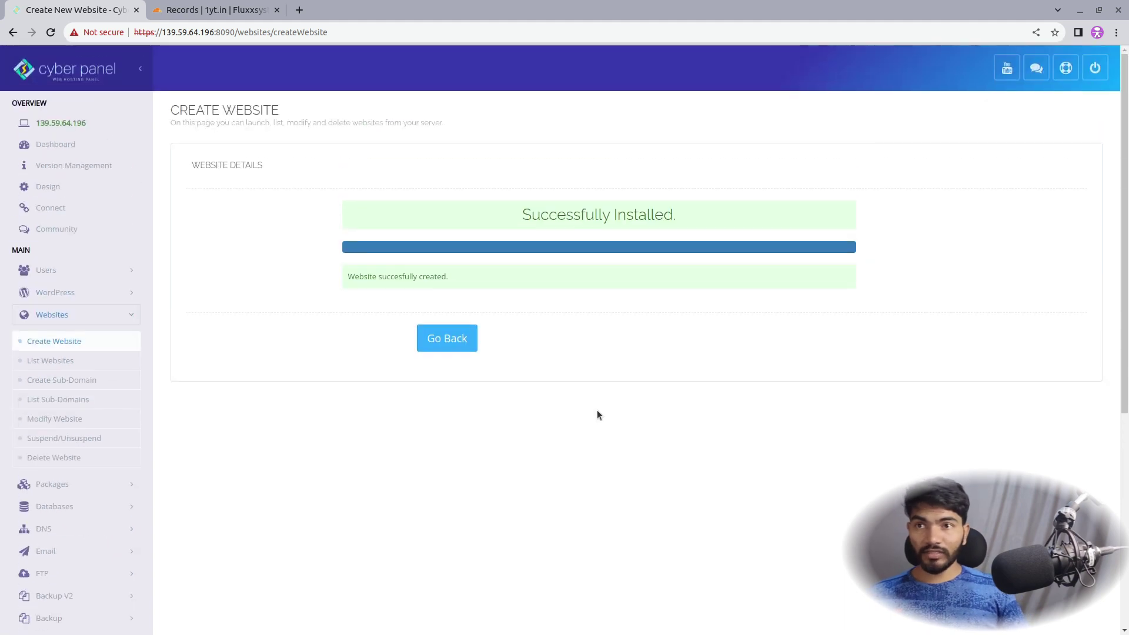
{"action": "left_click", "coordinate": [63, 147]}
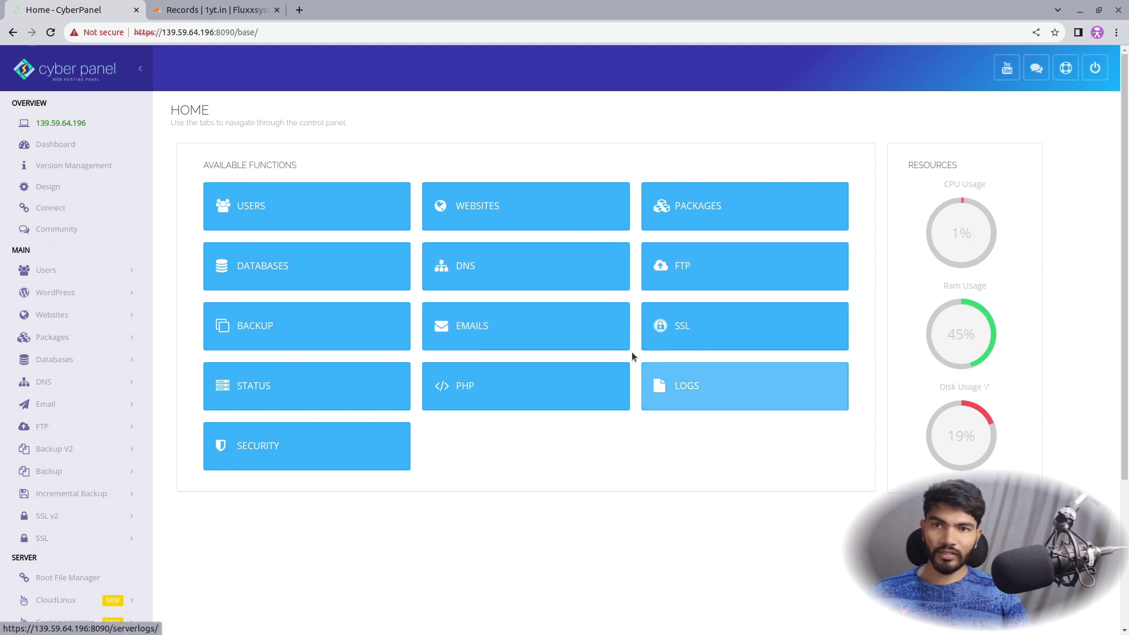
Issue the MailServer SSL certificate for mail.1yt.in, then go back to the Home dashboard
{"action": "left_click", "coordinate": [742, 327]}
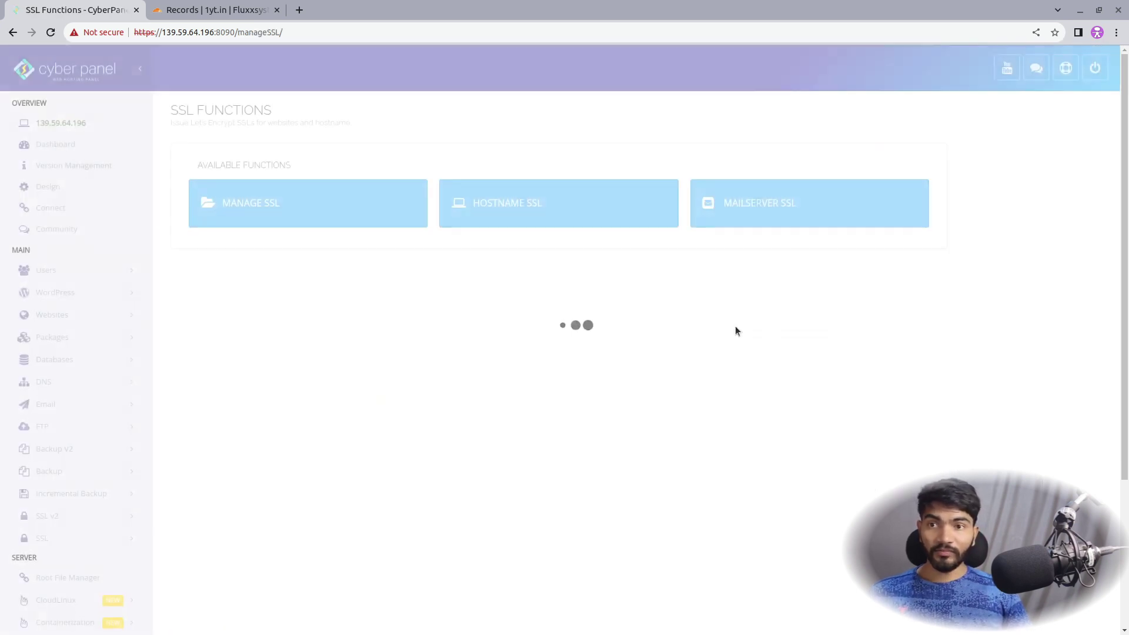
{"action": "left_click", "coordinate": [796, 206]}
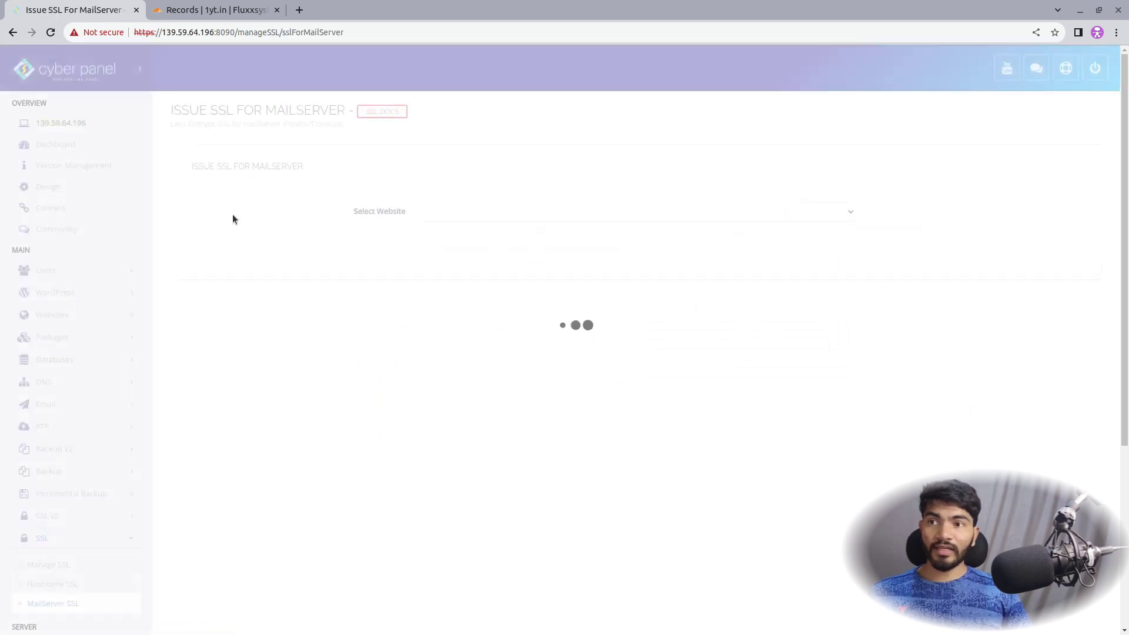
{"action": "left_click", "coordinate": [462, 216]}
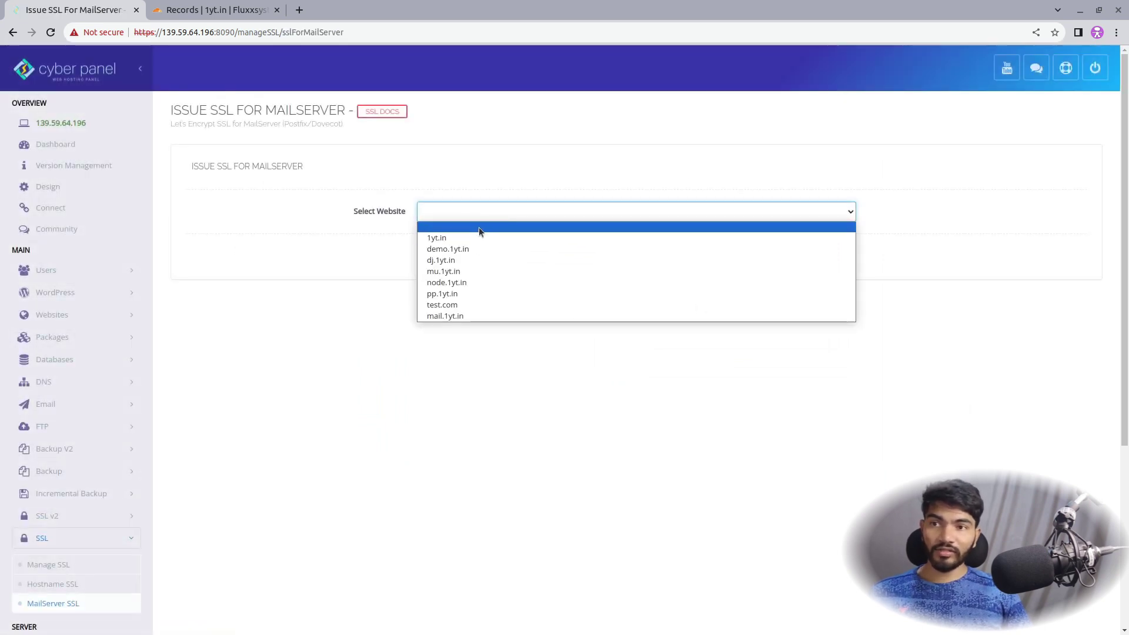
{"action": "left_click", "coordinate": [466, 318]}
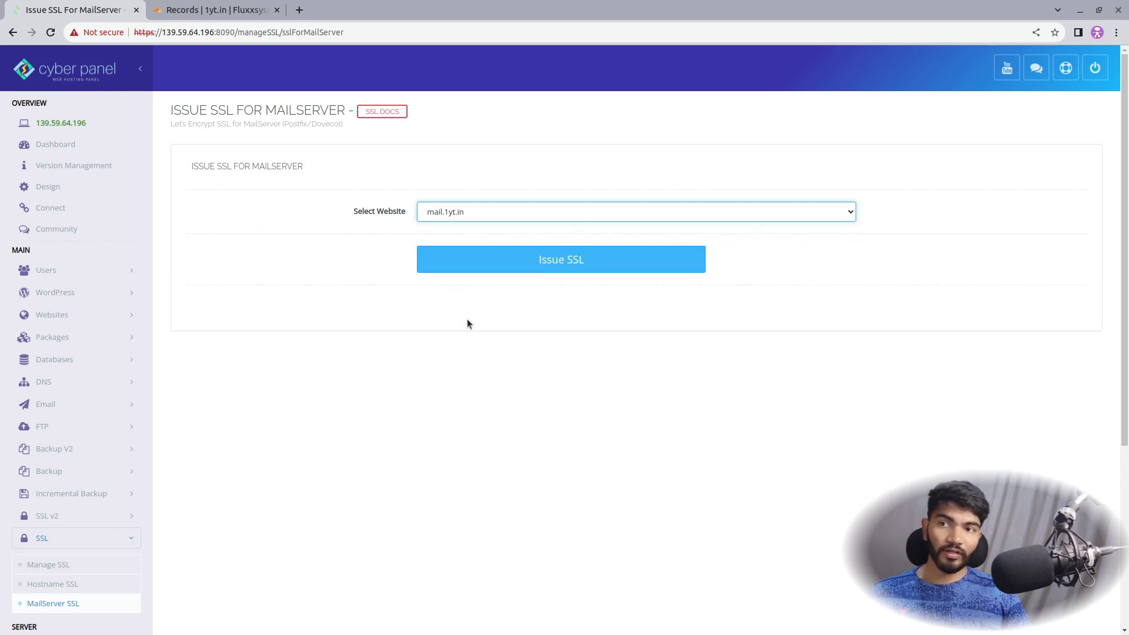
{"action": "left_click", "coordinate": [565, 259]}
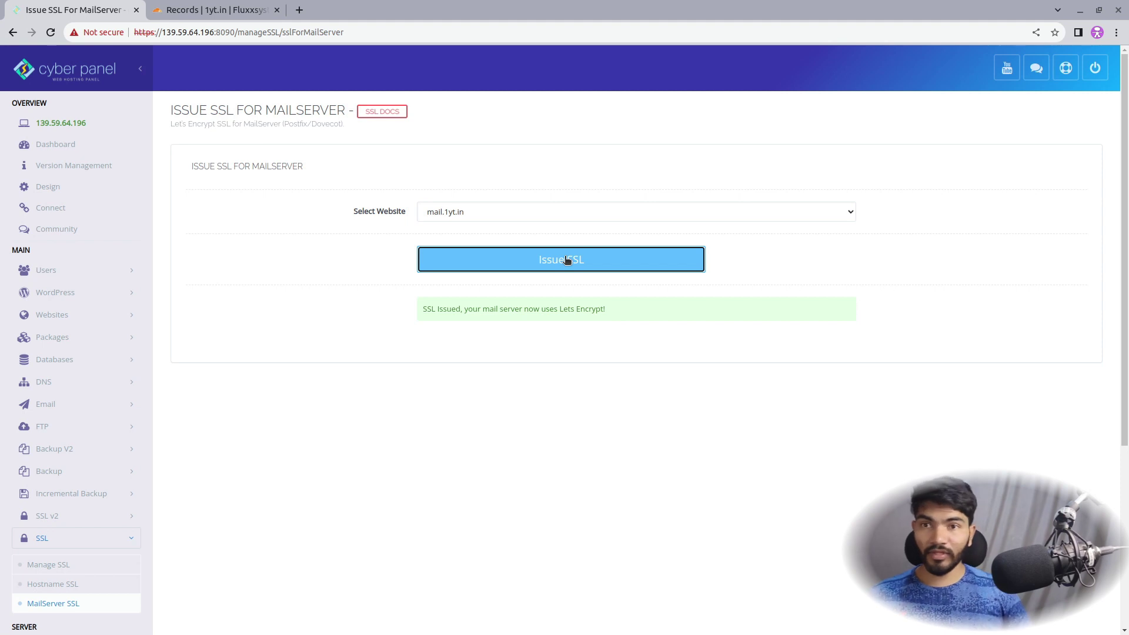
{"action": "left_click_drag", "start_coordinate": [619, 311], "coordinate": [405, 305]}
{"action": "left_click", "coordinate": [641, 329]}
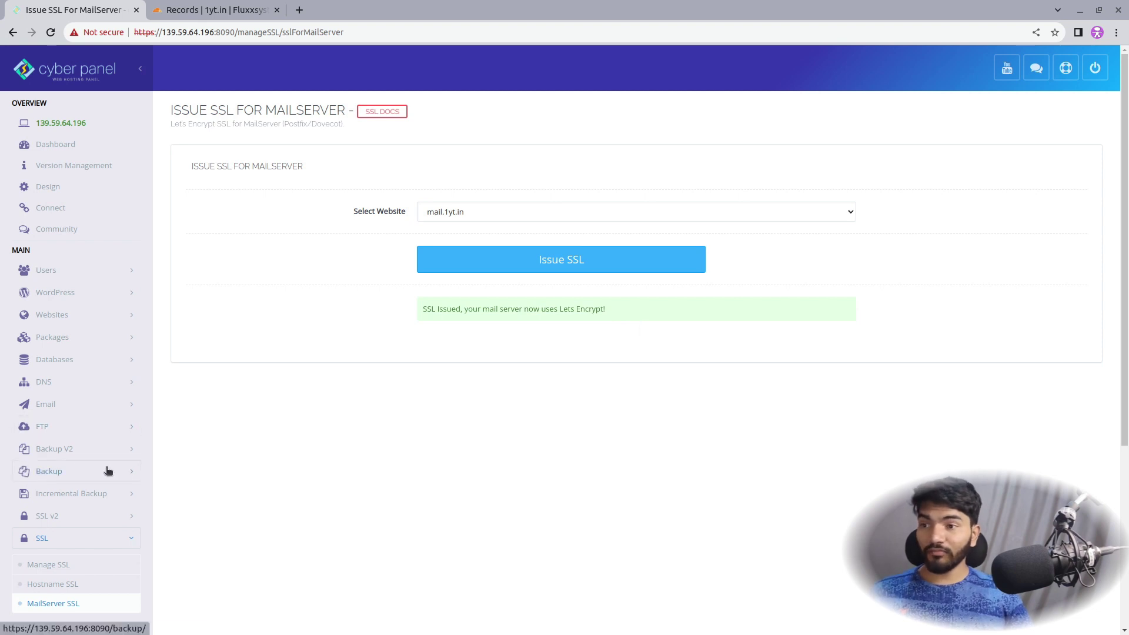
{"action": "scroll", "coordinate": [111, 467], "scroll_direction": "down", "scroll_amount": 5}
{"action": "scroll", "coordinate": [235, 252], "scroll_direction": "up", "scroll_amount": 5}
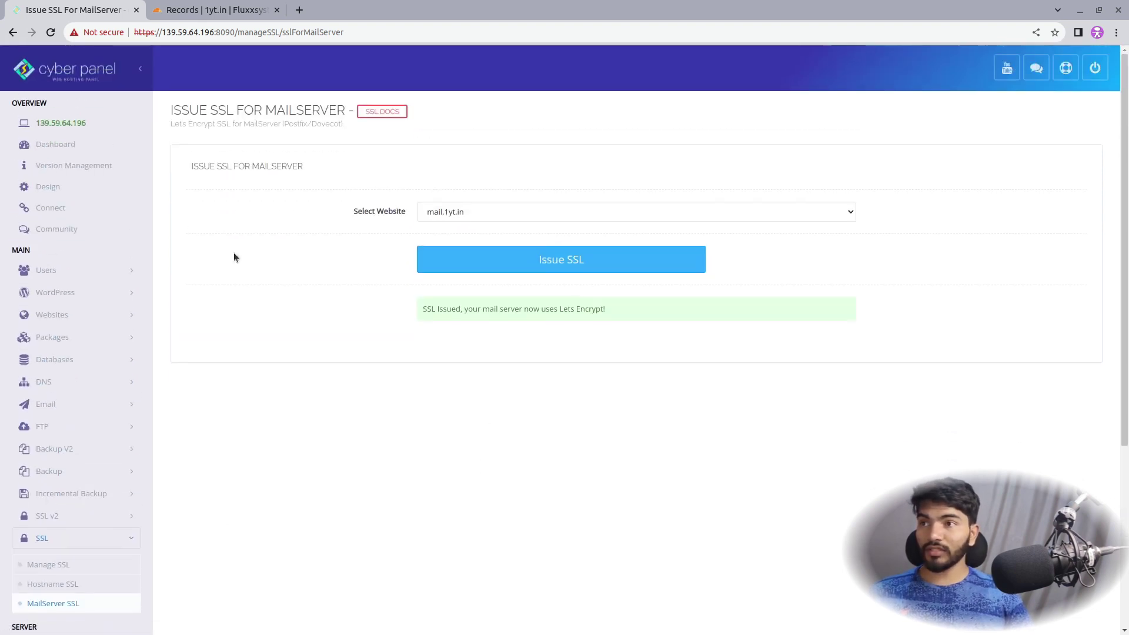
{"action": "left_click", "coordinate": [38, 133]}
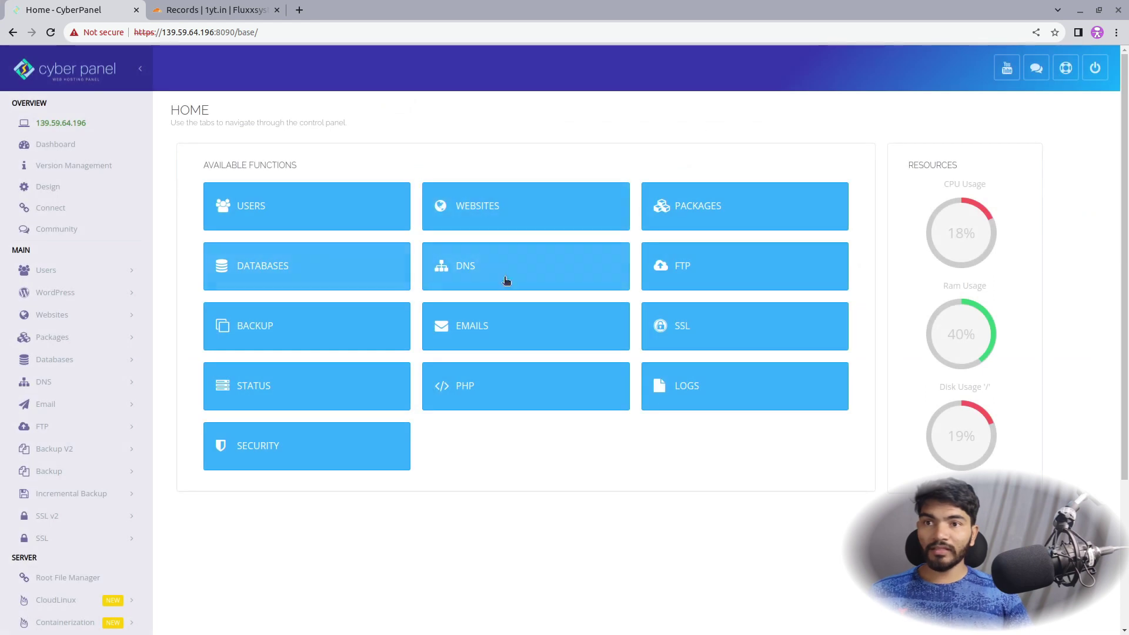
{"action": "left_click", "coordinate": [486, 332]}
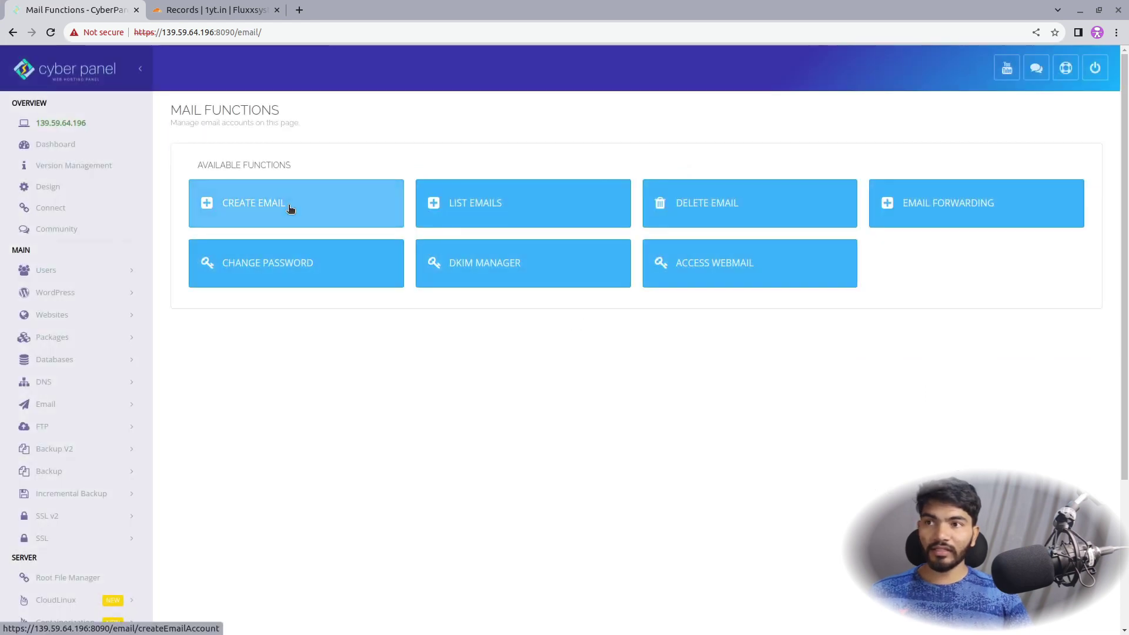
{"action": "left_click", "coordinate": [289, 207]}
{"action": "left_click", "coordinate": [442, 207]}
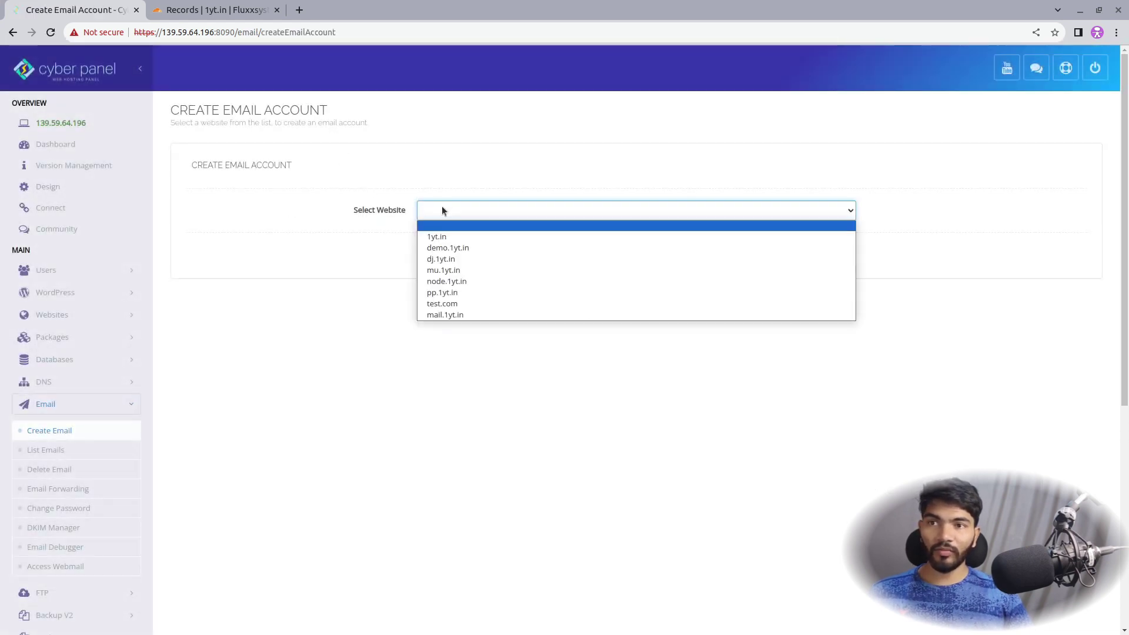
{"action": "left_click", "coordinate": [439, 237]}
{"action": "left_click", "coordinate": [460, 250]}
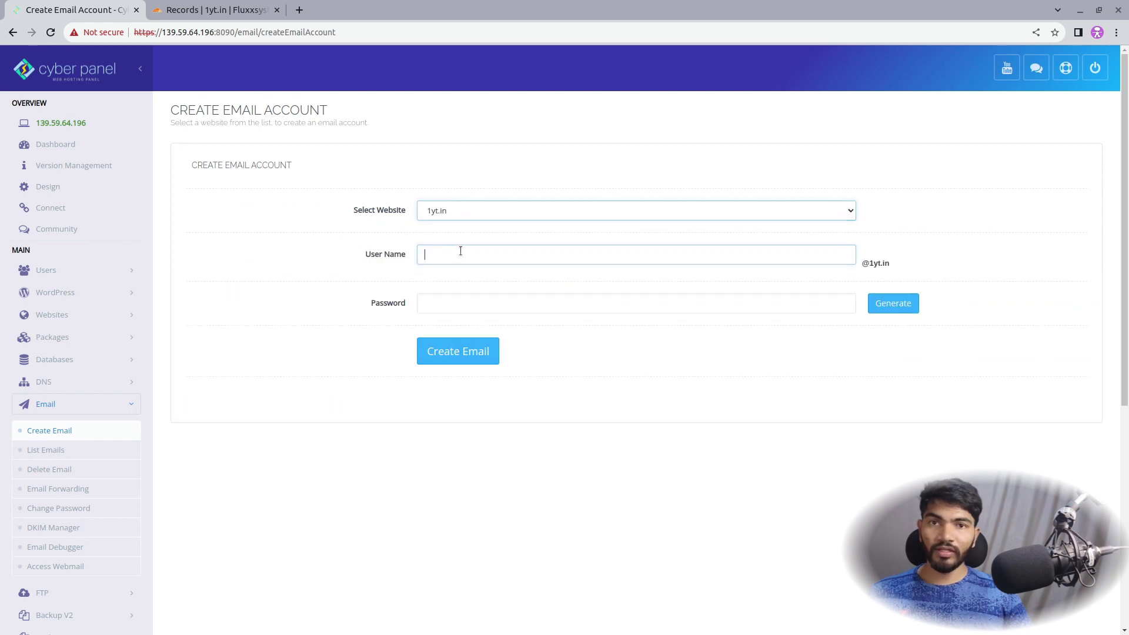
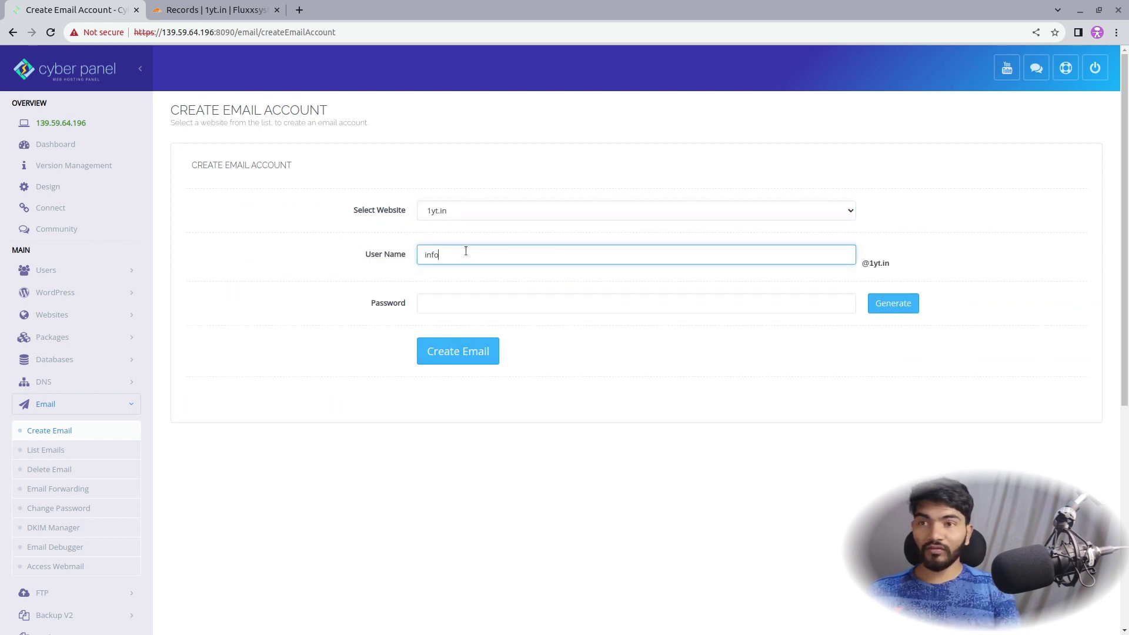
Generate a password, save a copy in a new tab, create the mailbox, and return to Mail Functions
{"action": "left_click", "coordinate": [544, 309]}
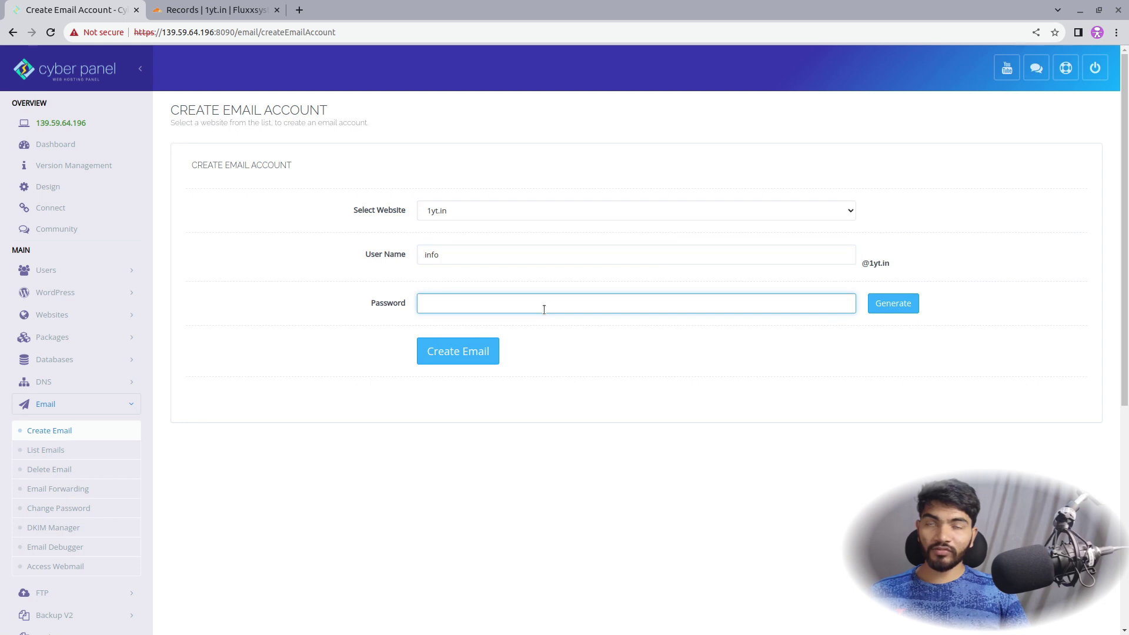
{"action": "left_click", "coordinate": [889, 309]}
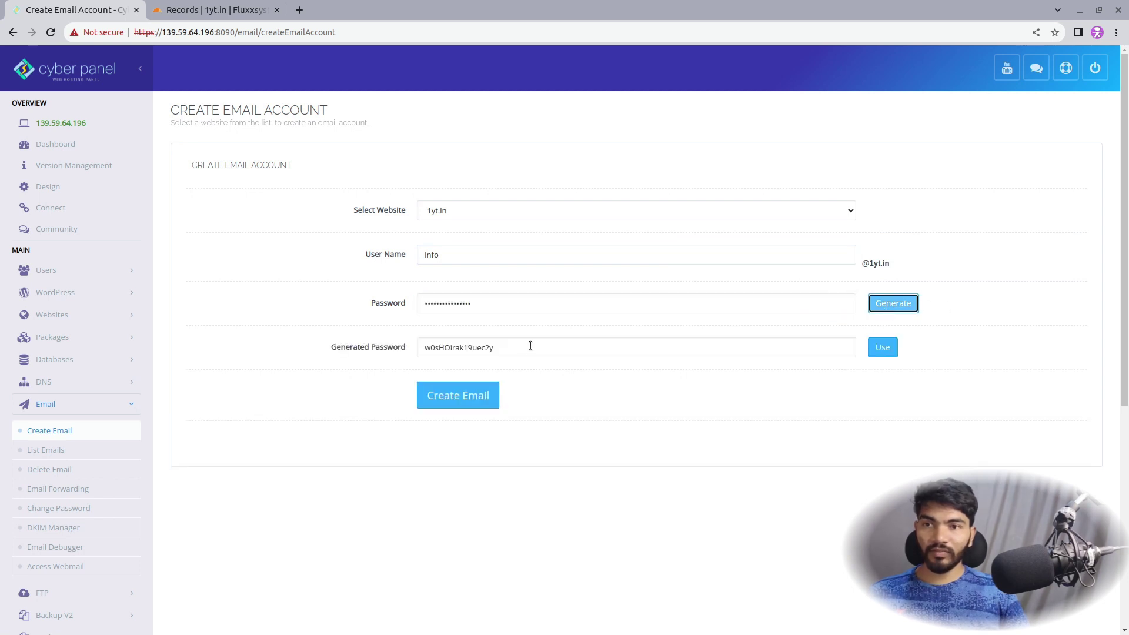
{"action": "left_click_drag", "start_coordinate": [531, 347], "coordinate": [413, 351]}
{"action": "key", "text": "ctrl+c"}
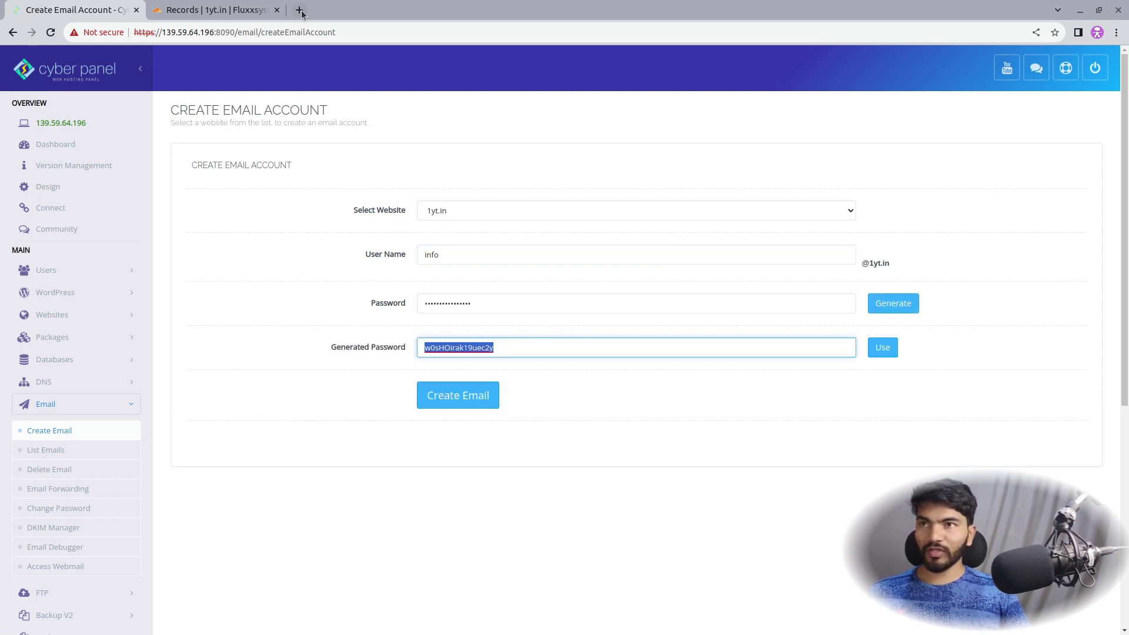
{"action": "left_click", "coordinate": [299, 10]}
{"action": "key", "text": "ctrl+v"}
{"action": "left_click", "coordinate": [88, 10]}
{"action": "left_click", "coordinate": [474, 400]}
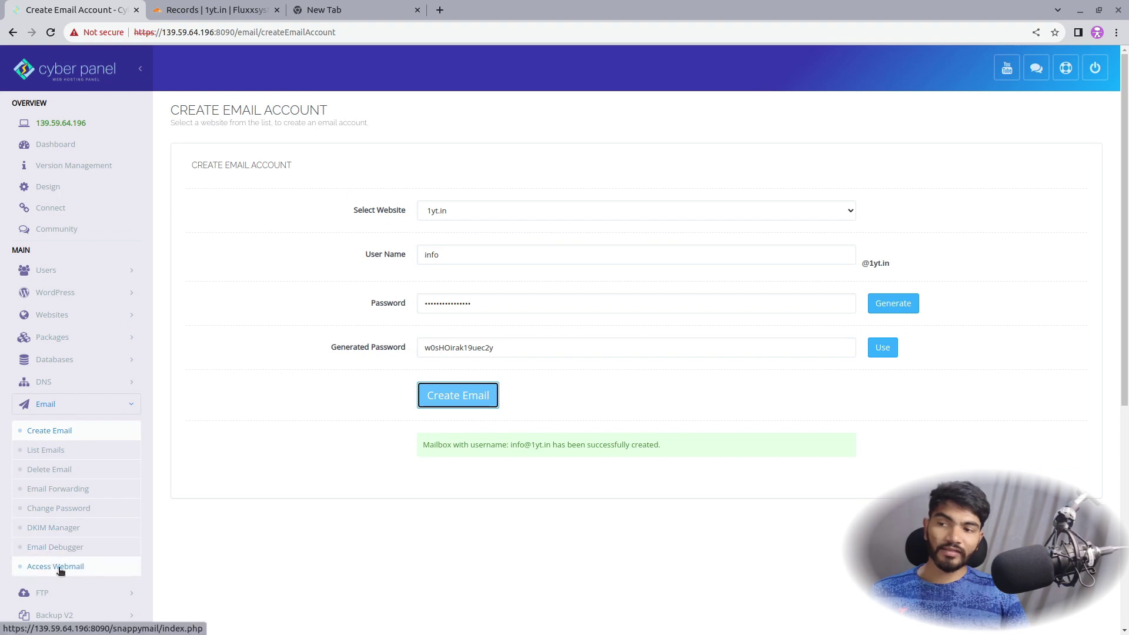
{"action": "left_click", "coordinate": [12, 33]}
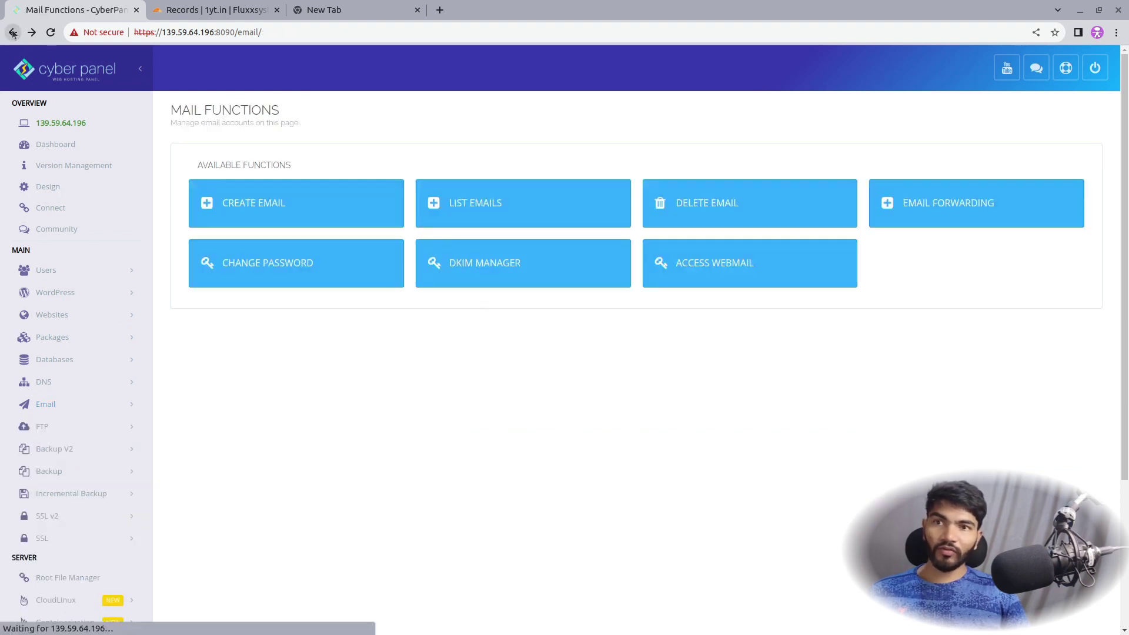
On the webmail login page, enter the 1yt.in info mailbox address, fixing the mistyped character
{"action": "left_click", "coordinate": [722, 262]}
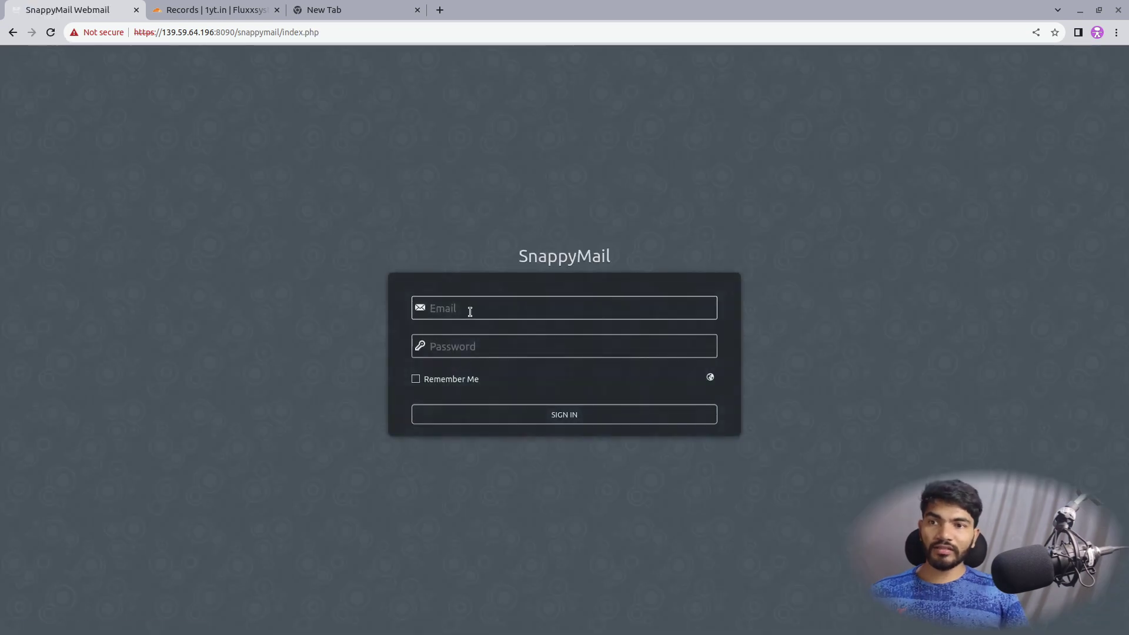
{"action": "left_click", "coordinate": [470, 312]}
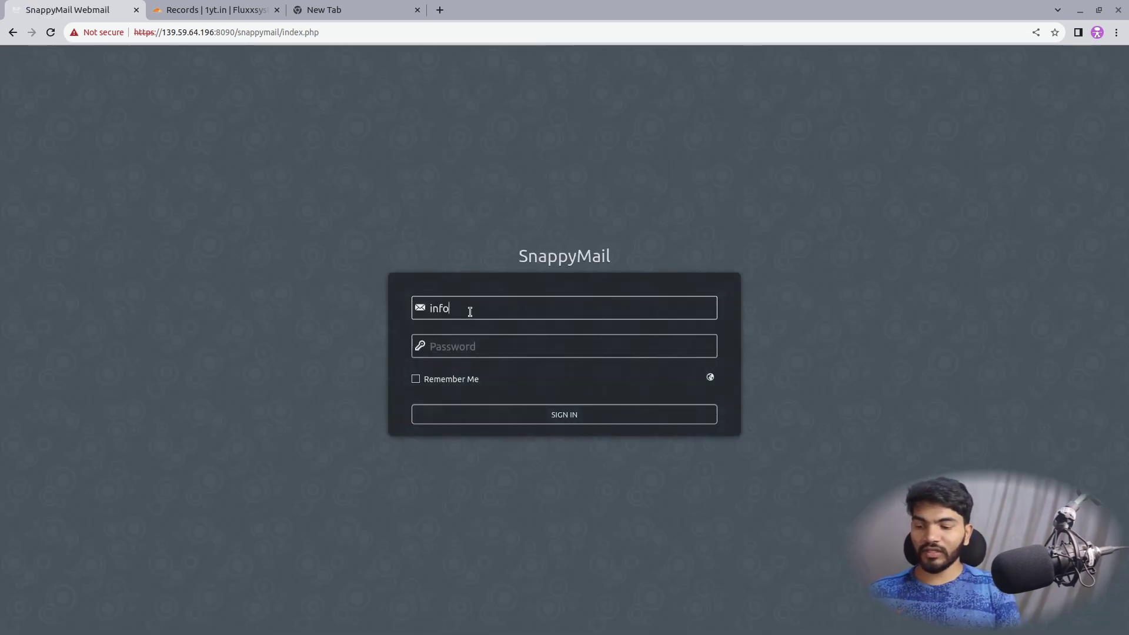
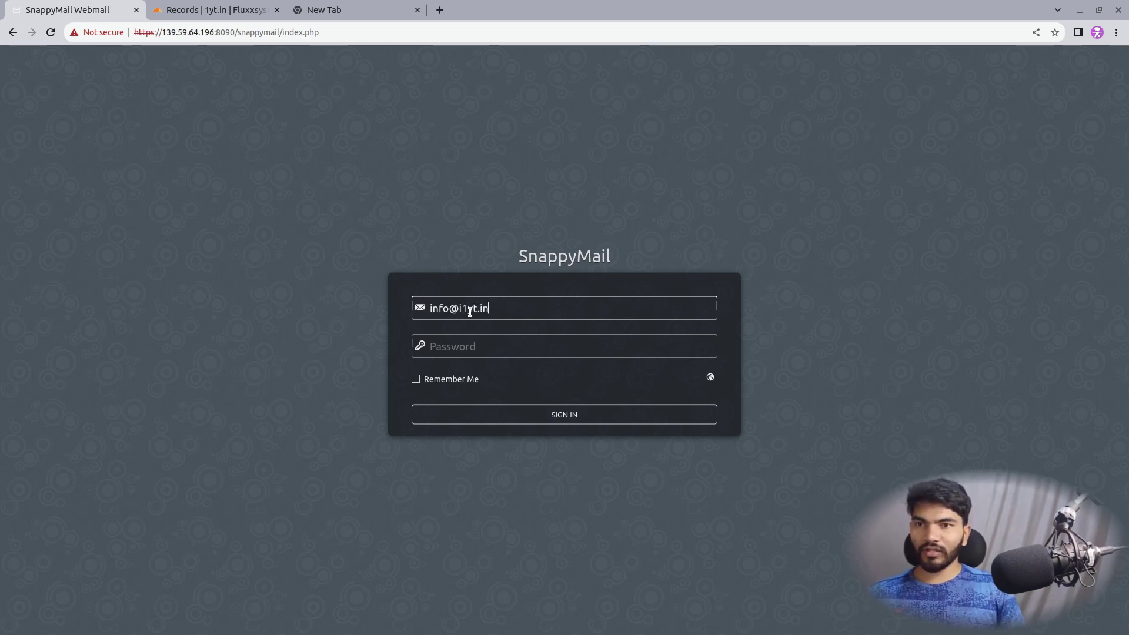
{"action": "left_click", "coordinate": [466, 310]}
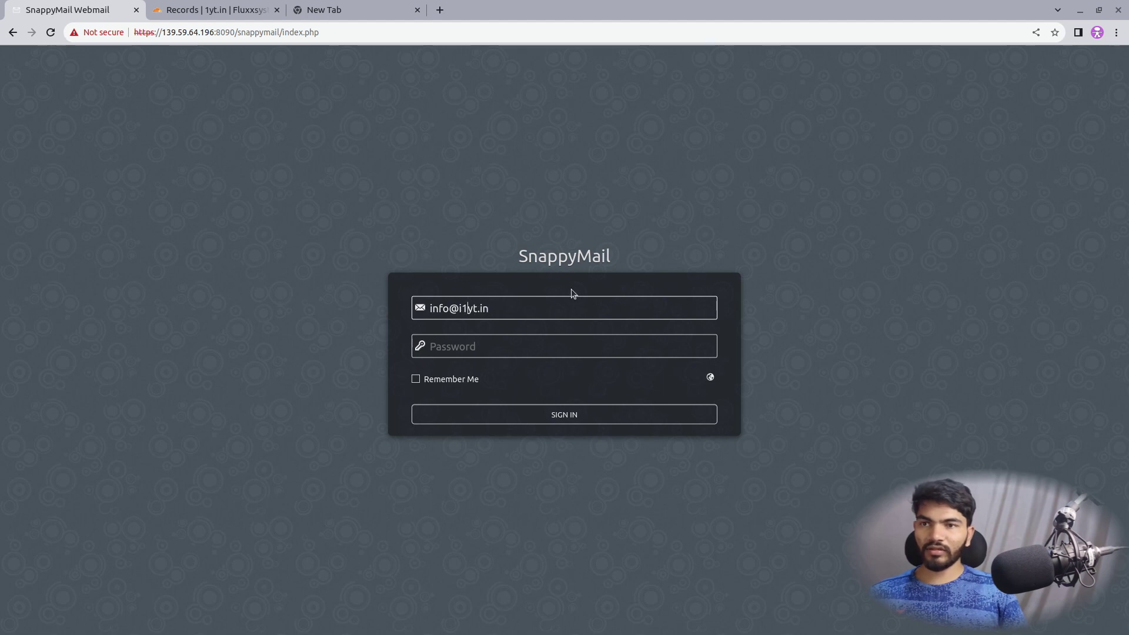
{"action": "key", "text": "BackSpace"}
Paste the password, sign in with Remember Me, dismiss both permission prompts, and copy the server address
{"action": "left_click", "coordinate": [470, 347]}
{"action": "key", "text": "ctrl+v"}
{"action": "left_click", "coordinate": [456, 380]}
{"action": "left_click", "coordinate": [583, 421]}
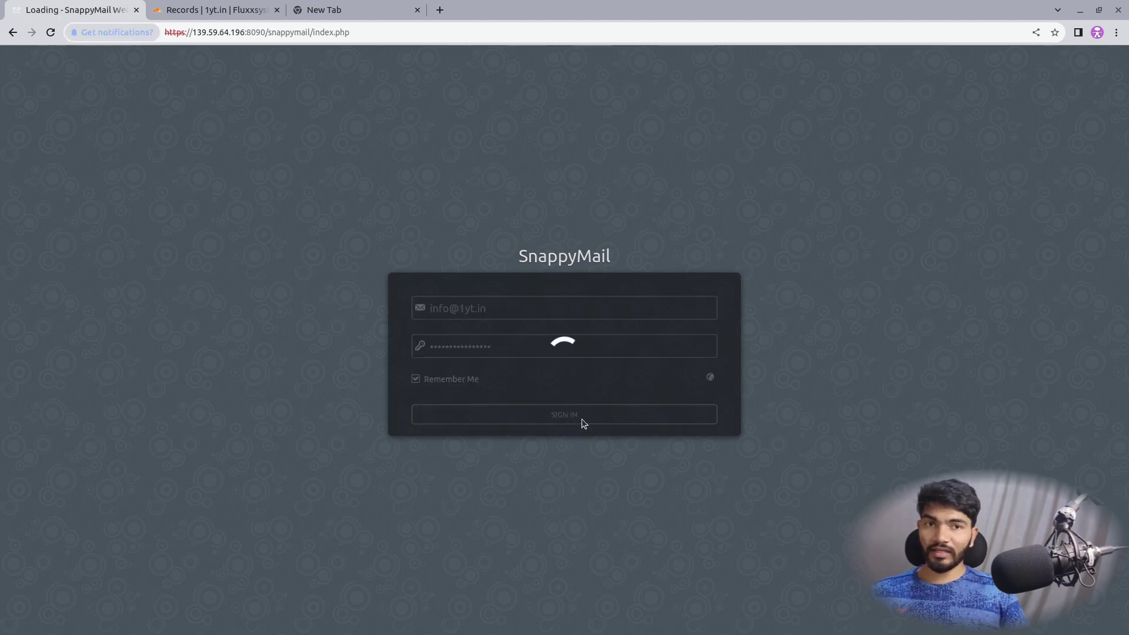
{"action": "left_click", "coordinate": [243, 52]}
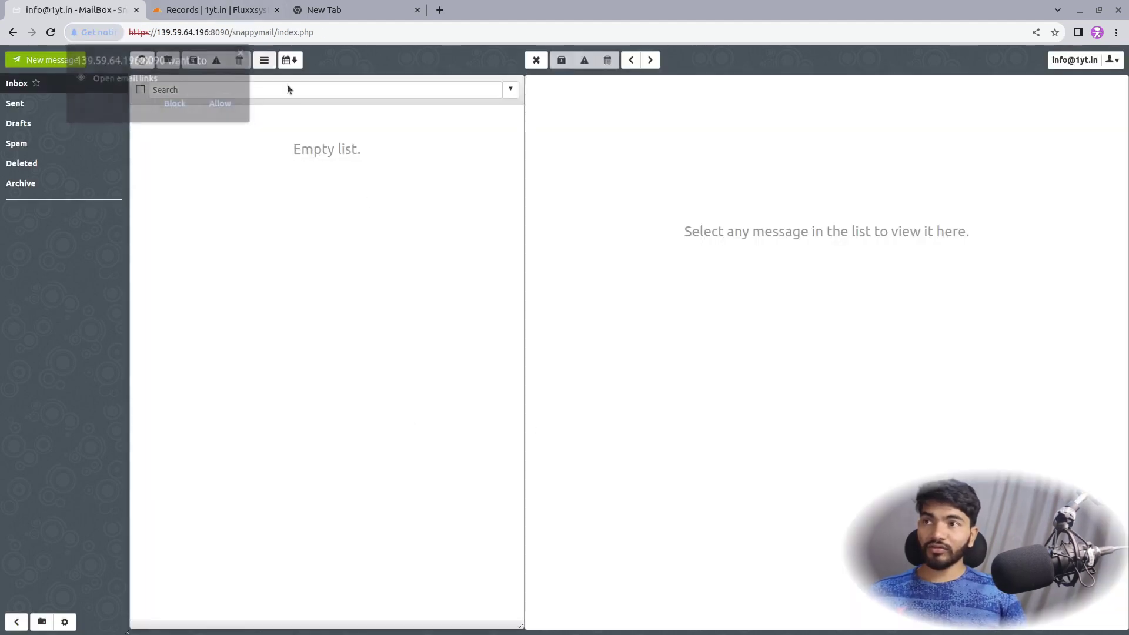
{"action": "left_click", "coordinate": [243, 51]}
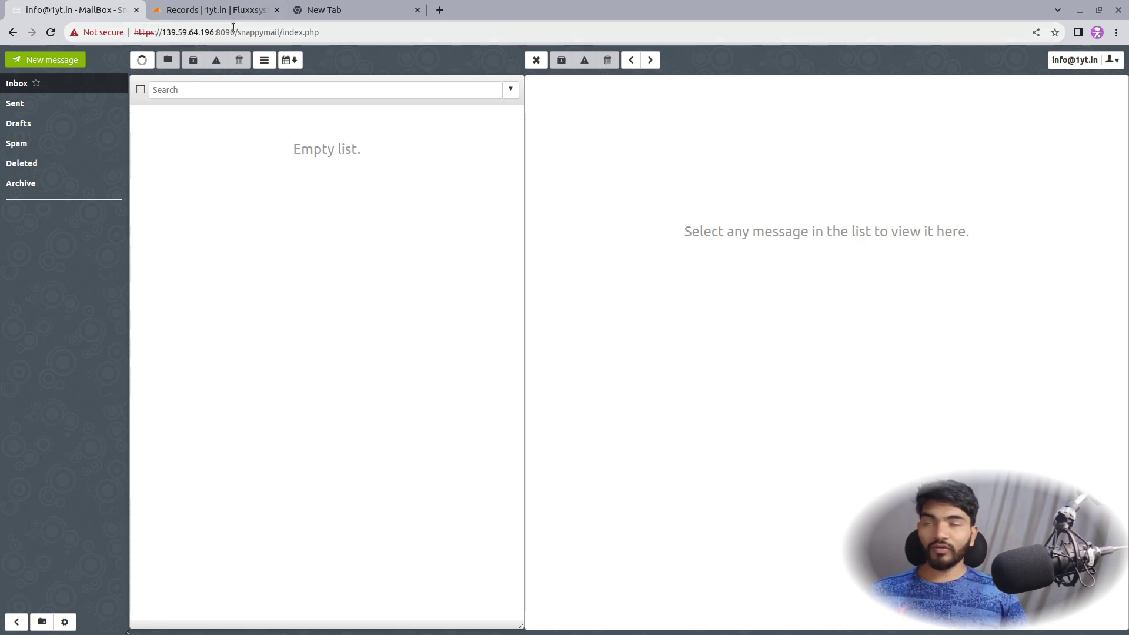
{"action": "left_click_drag", "start_coordinate": [234, 28], "coordinate": [113, 27]}
{"action": "key", "text": "ctrl+c"}
Load the CyberPanel home at the server address in a new tab and expand the Email sidebar section
{"action": "left_click", "coordinate": [438, 10]}
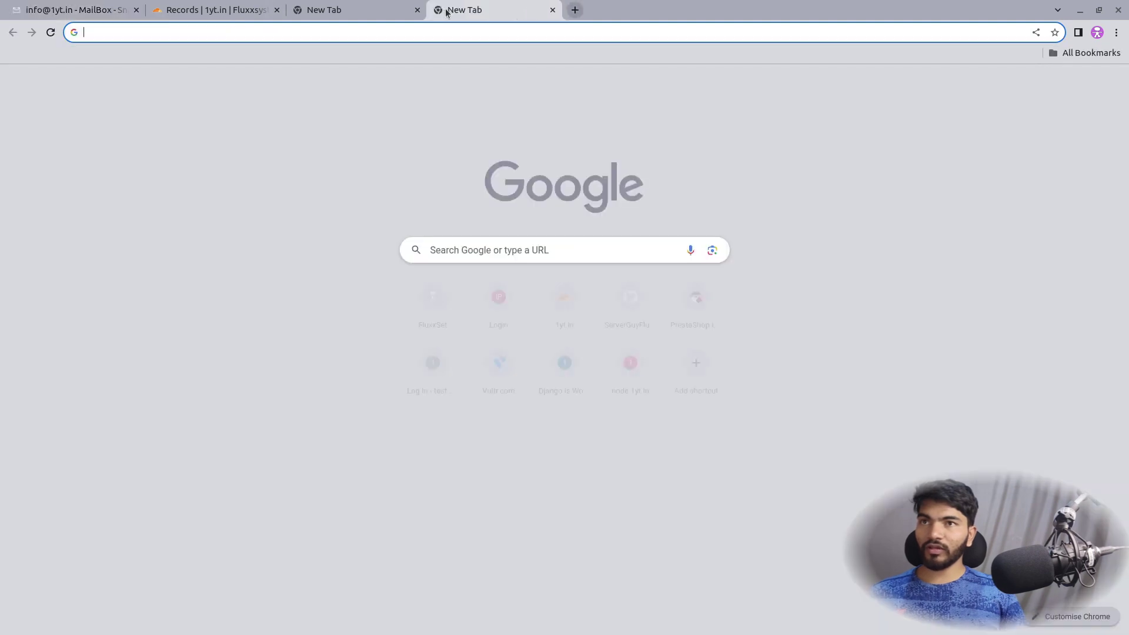
{"action": "left_click_drag", "start_coordinate": [447, 10], "coordinate": [194, 10]}
{"action": "left_click", "coordinate": [148, 32]}
{"action": "key", "text": "ctrl+v"}
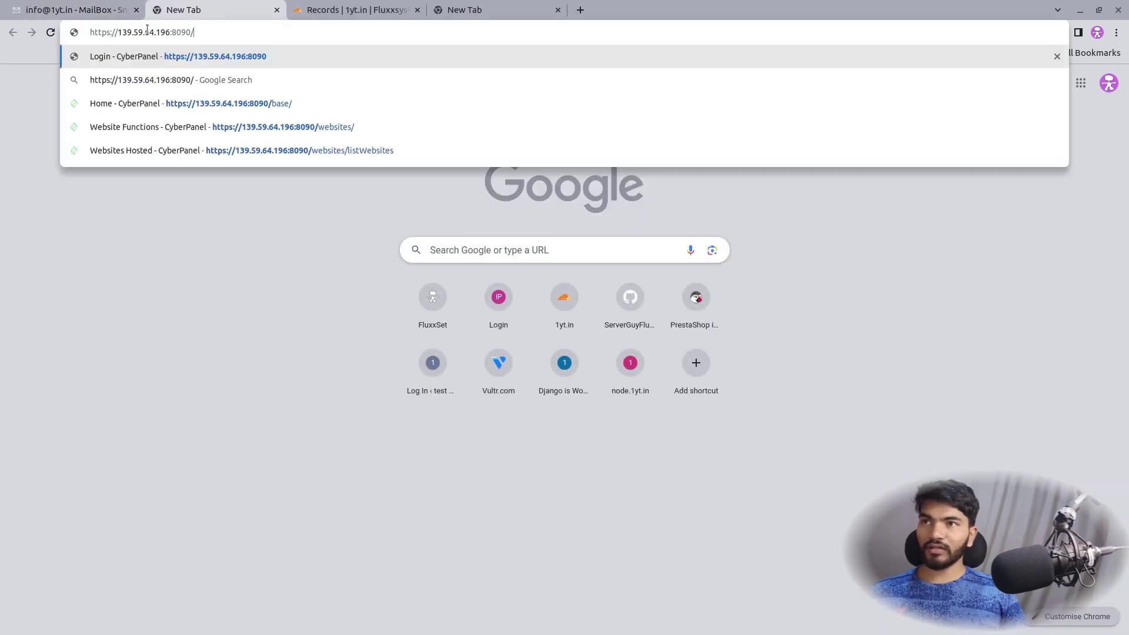
{"action": "key", "text": "Return"}
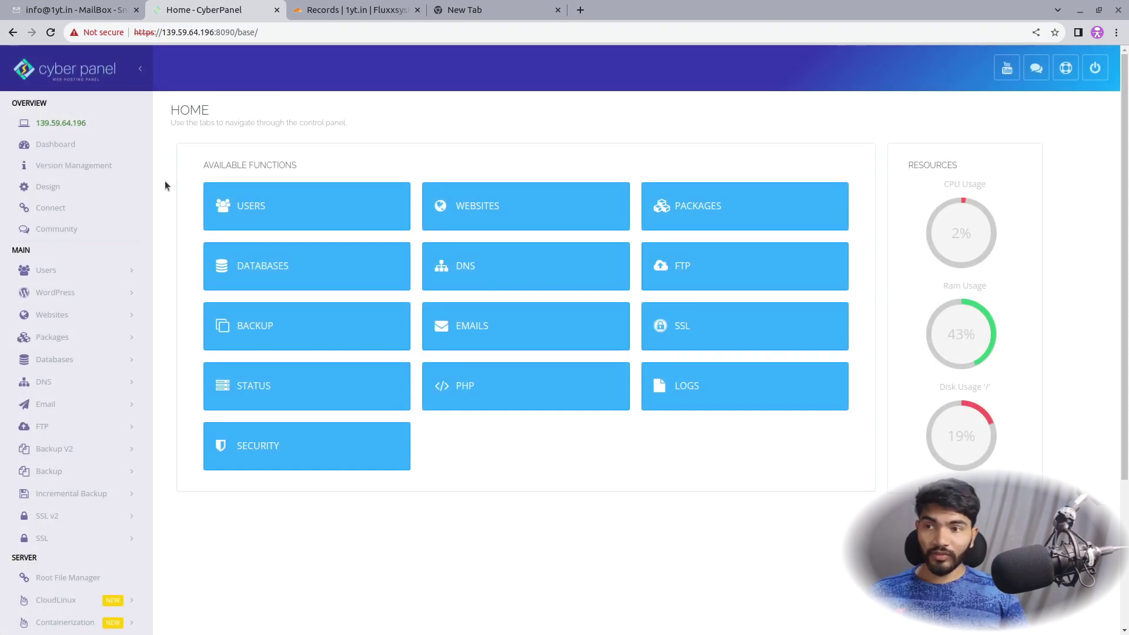
{"action": "left_click", "coordinate": [71, 406]}
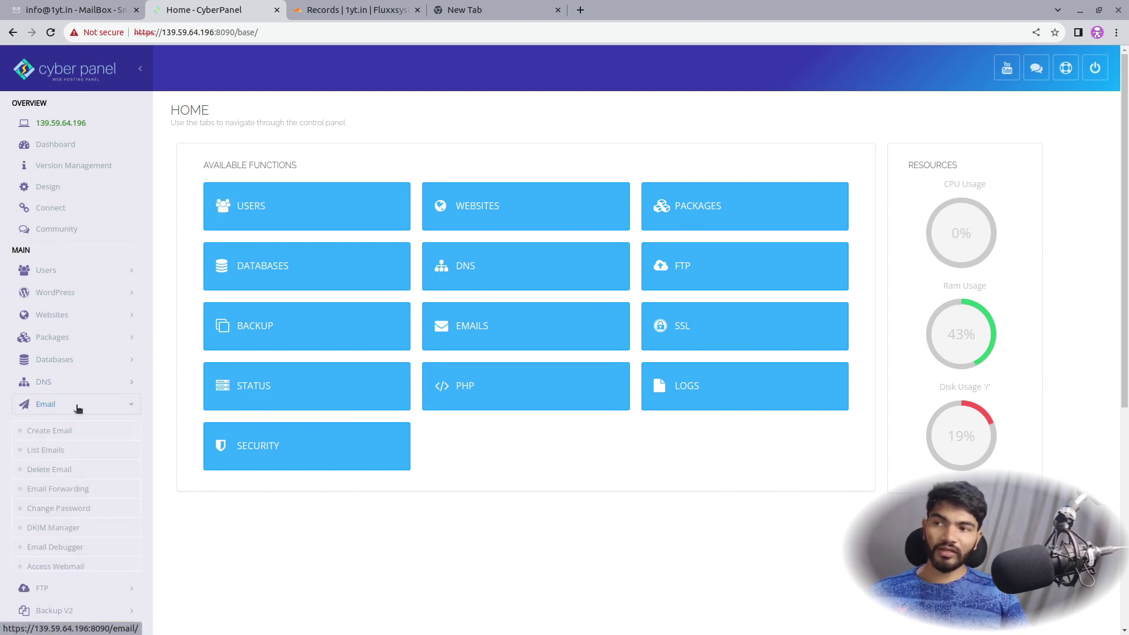
{"action": "scroll", "coordinate": [79, 407], "scroll_direction": "down", "scroll_amount": 2}
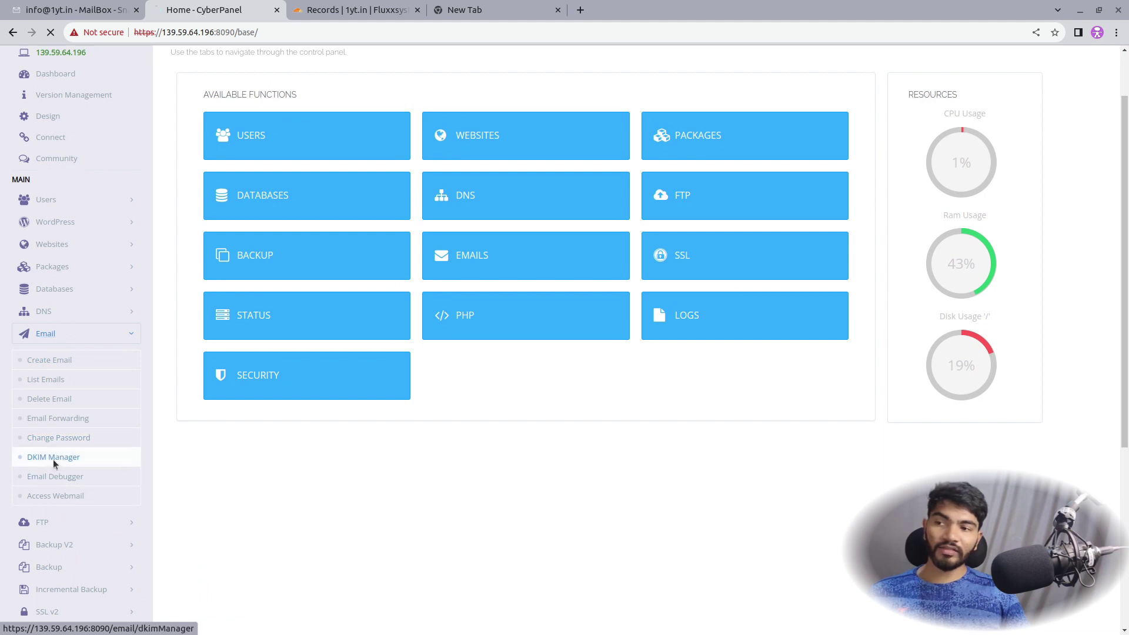
In DKIM Manager, fetch the DKIM keys for 1yt.in, then for mail.1yt.in
{"action": "left_click", "coordinate": [53, 460]}
{"action": "left_click", "coordinate": [545, 217]}
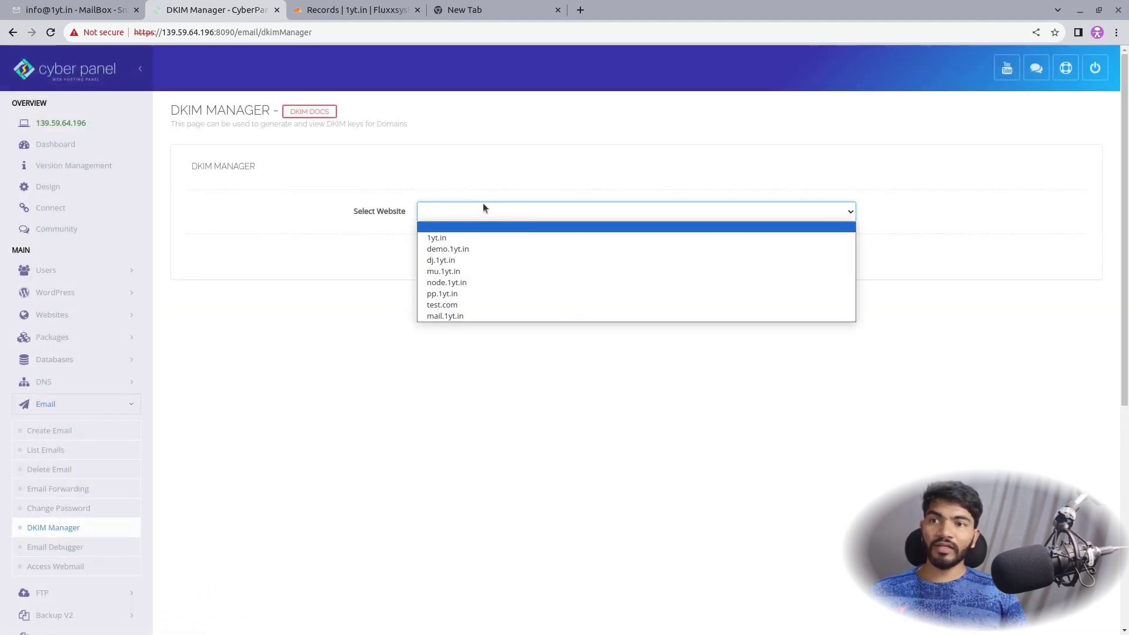
{"action": "left_click", "coordinate": [450, 242]}
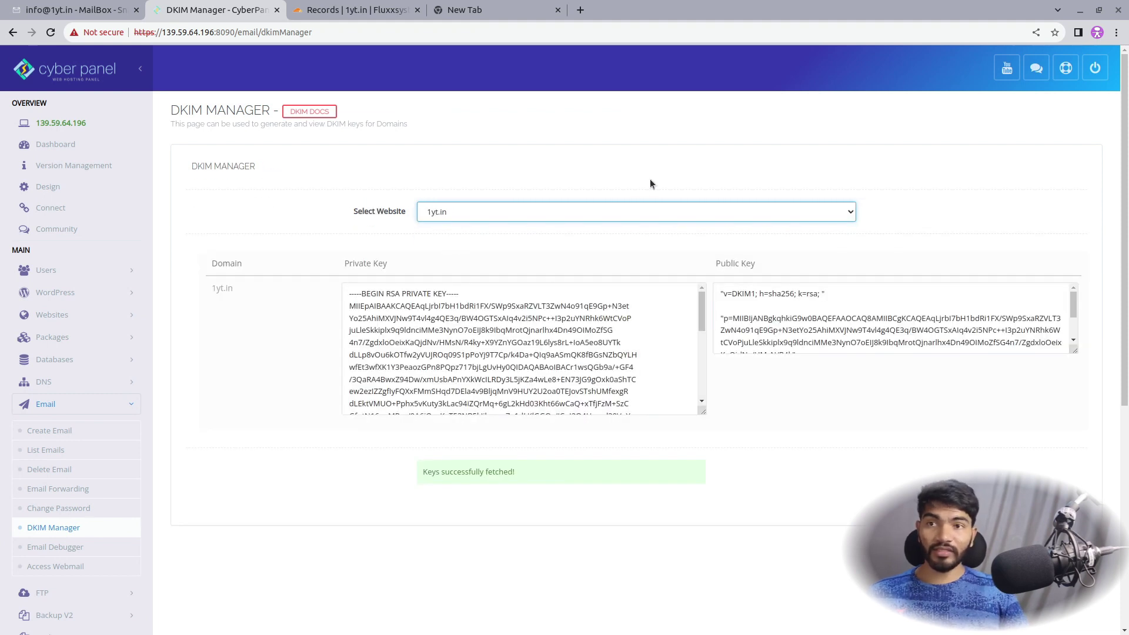
{"action": "left_click", "coordinate": [573, 214]}
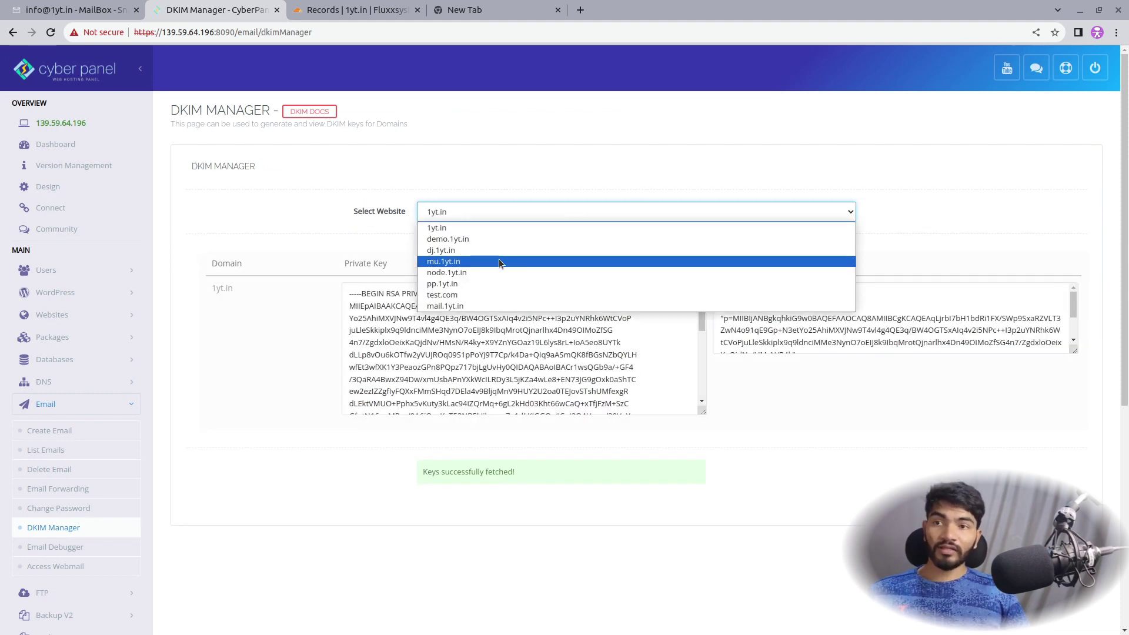
{"action": "left_click", "coordinate": [473, 307]}
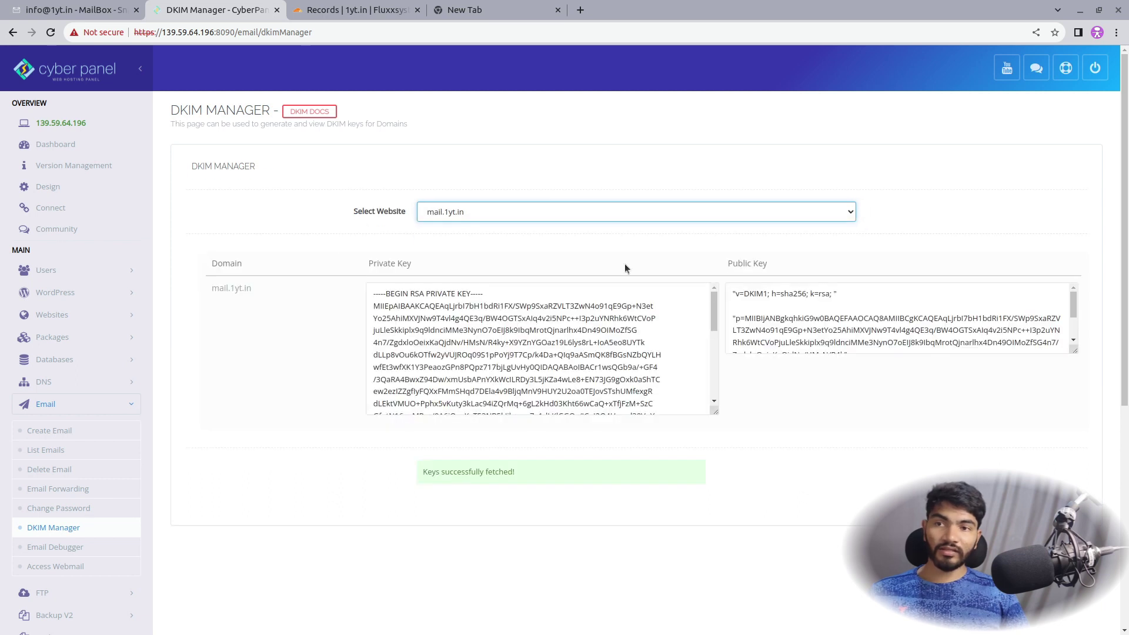
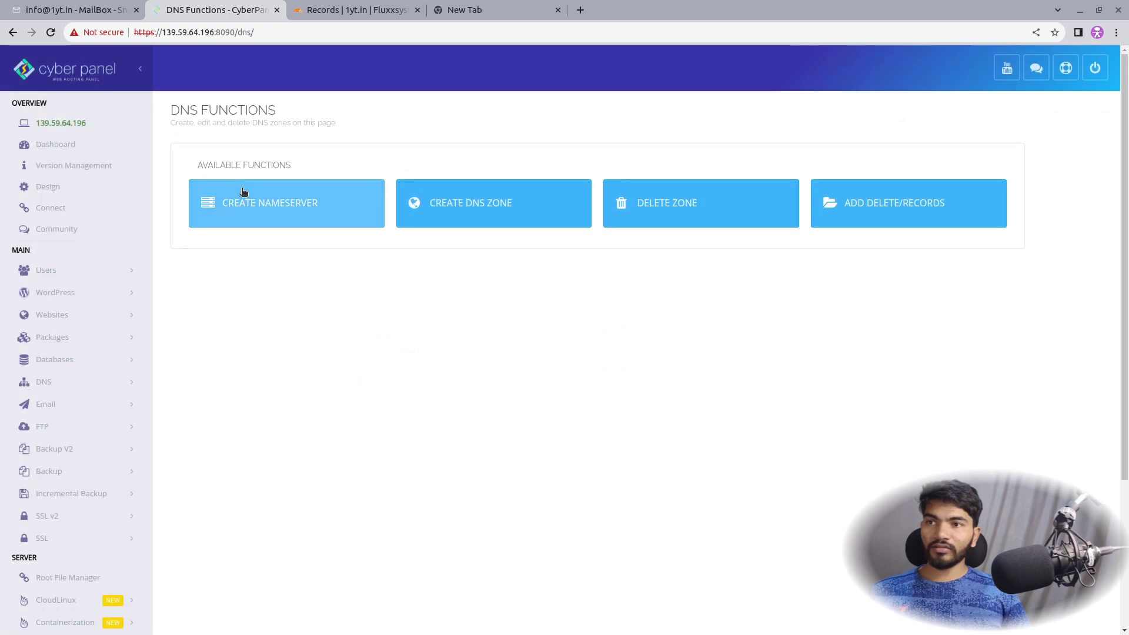
Load the 1yt.in zone on CyberPanel's add/delete DNS records page
{"action": "left_click", "coordinate": [901, 215]}
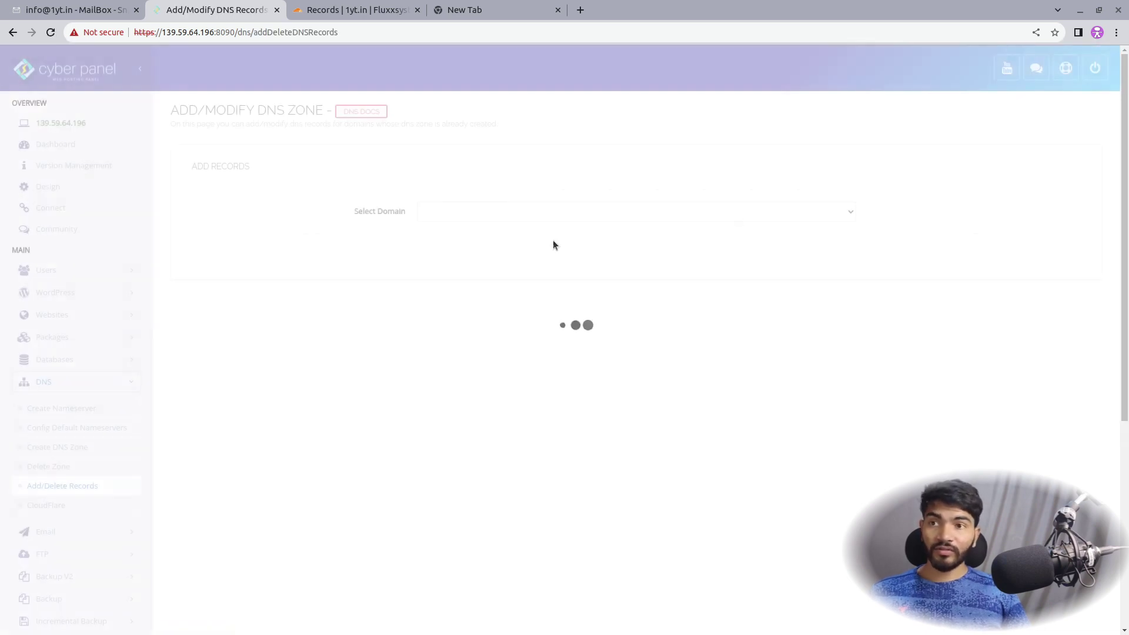
{"action": "left_click", "coordinate": [442, 210]}
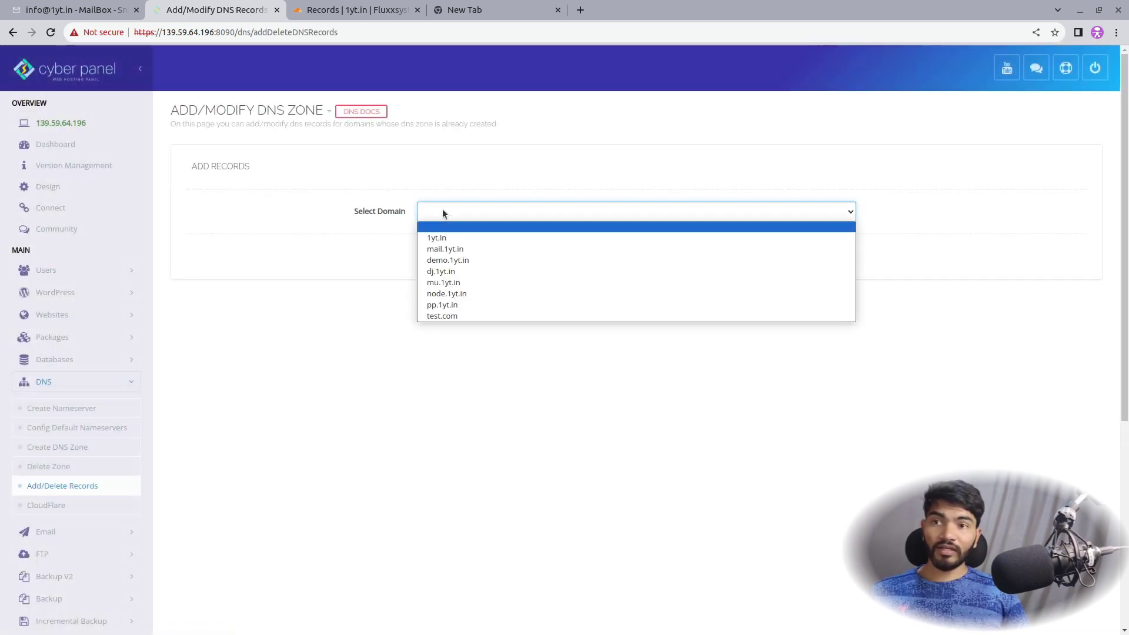
{"action": "left_click", "coordinate": [436, 239]}
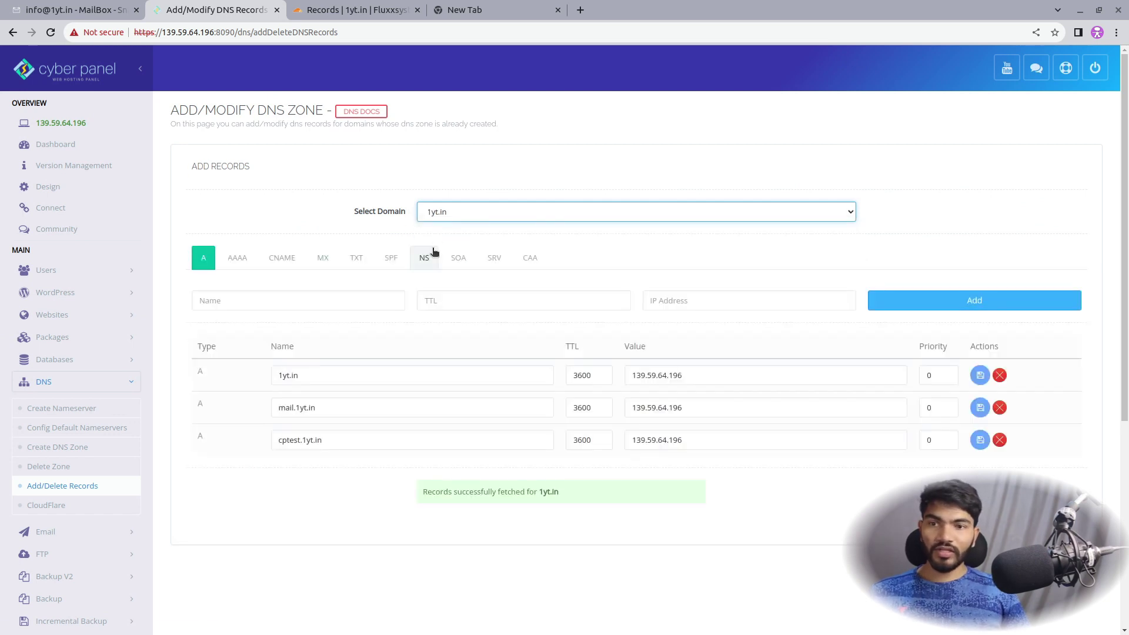
Review the A records 1yt.in, mail.1yt.in and cptest.1yt.in pointing to 139.59.64.196
{"action": "left_click_drag", "start_coordinate": [368, 407], "coordinate": [268, 412]}
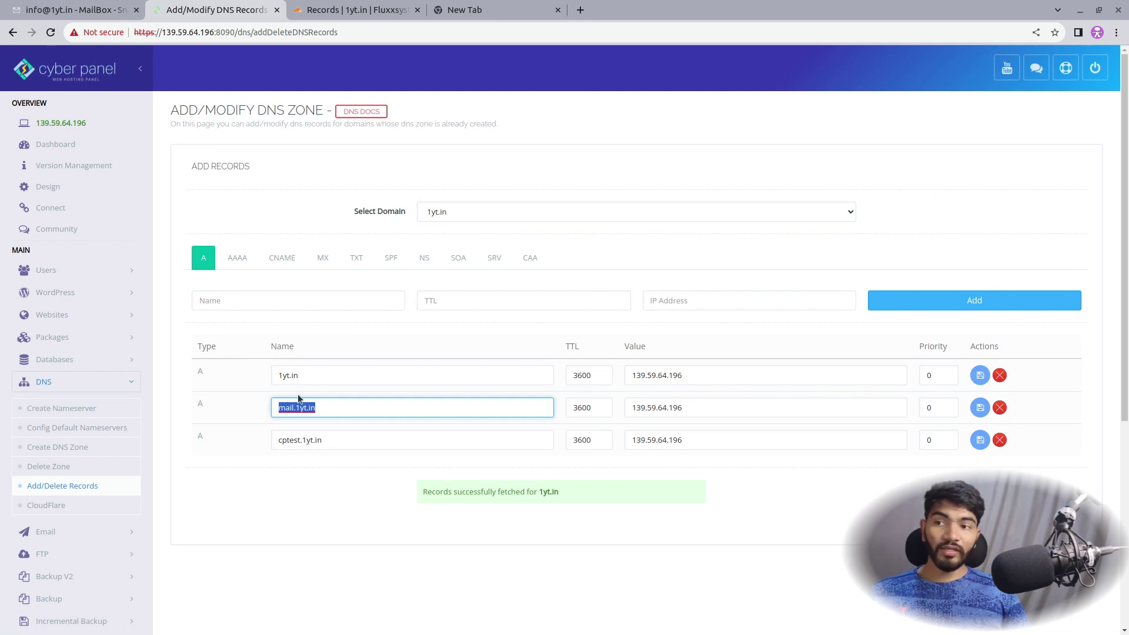
{"action": "left_click", "coordinate": [345, 374]}
{"action": "left_click_drag", "start_coordinate": [345, 374], "coordinate": [267, 378]}
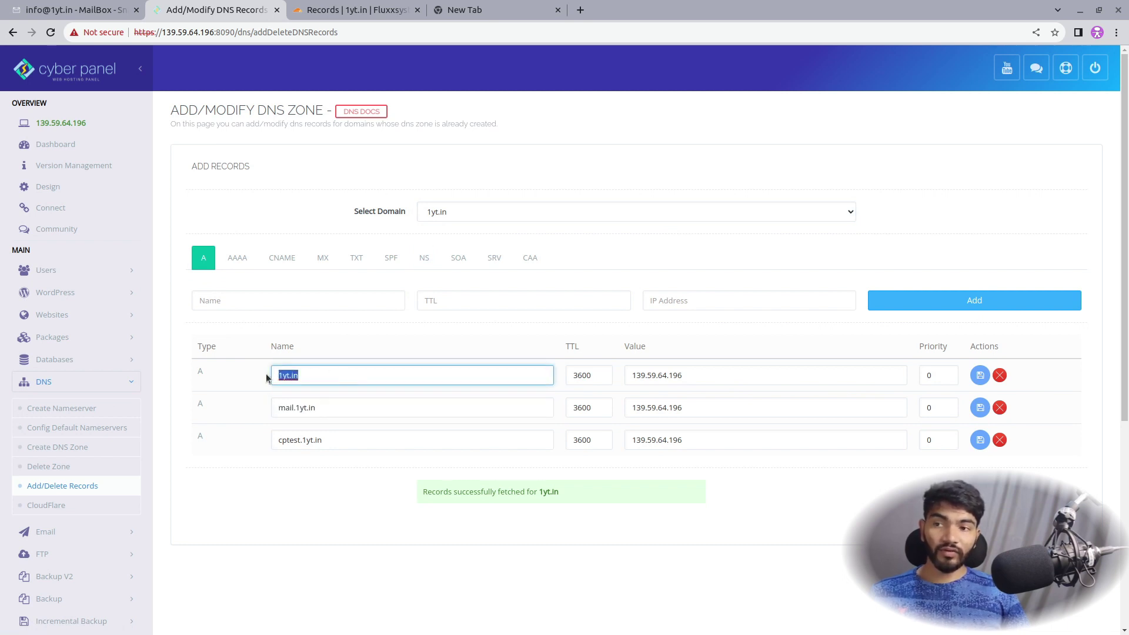
{"action": "left_click_drag", "start_coordinate": [353, 440], "coordinate": [231, 439]}
{"action": "left_click", "coordinate": [419, 524]}
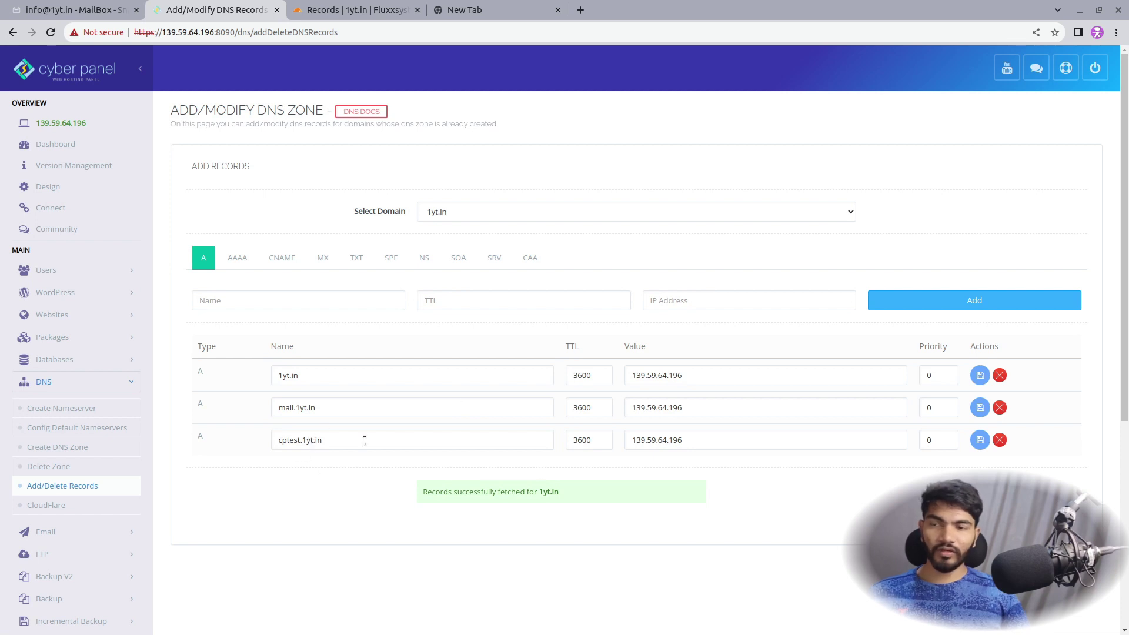
{"action": "left_click_drag", "start_coordinate": [338, 415], "coordinate": [226, 413]}
{"action": "left_click_drag", "start_coordinate": [301, 376], "coordinate": [234, 350]}
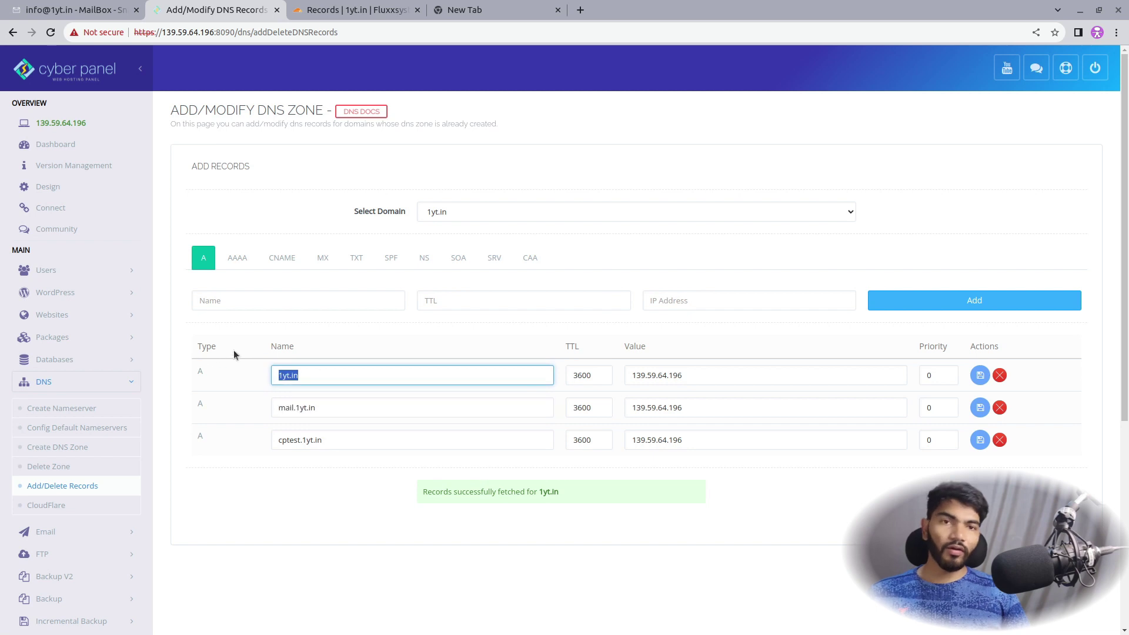
Cancel Cloudflare's mail record edit form unchanged and return to CyberPanel's 1yt.in records
{"action": "left_click", "coordinate": [353, 10]}
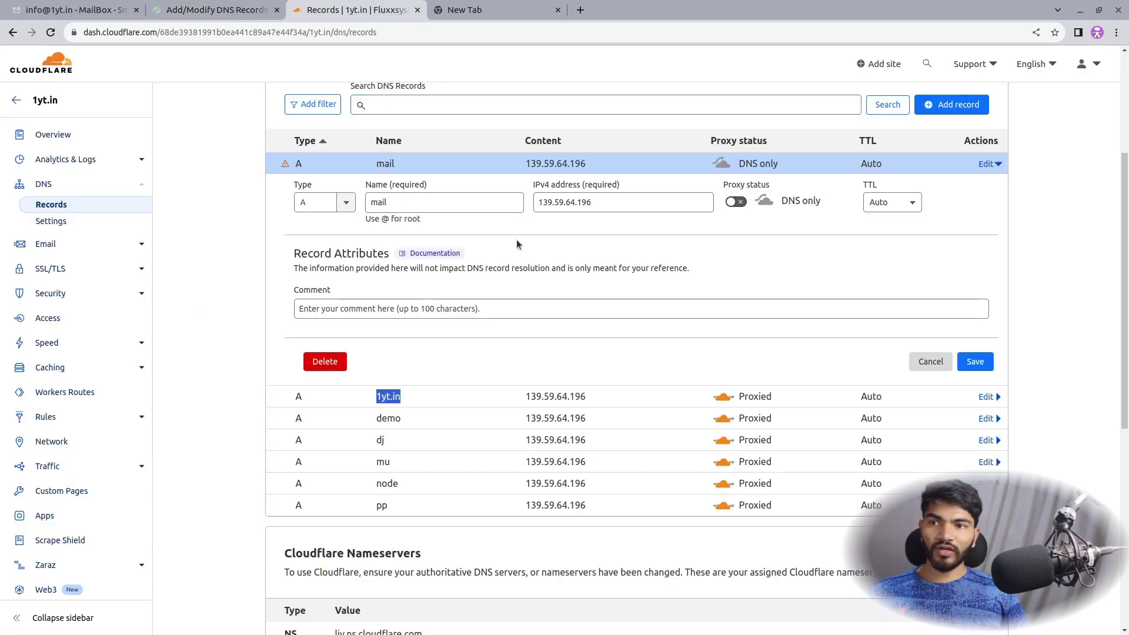
{"action": "scroll", "coordinate": [816, 174], "scroll_direction": "down", "scroll_amount": 2}
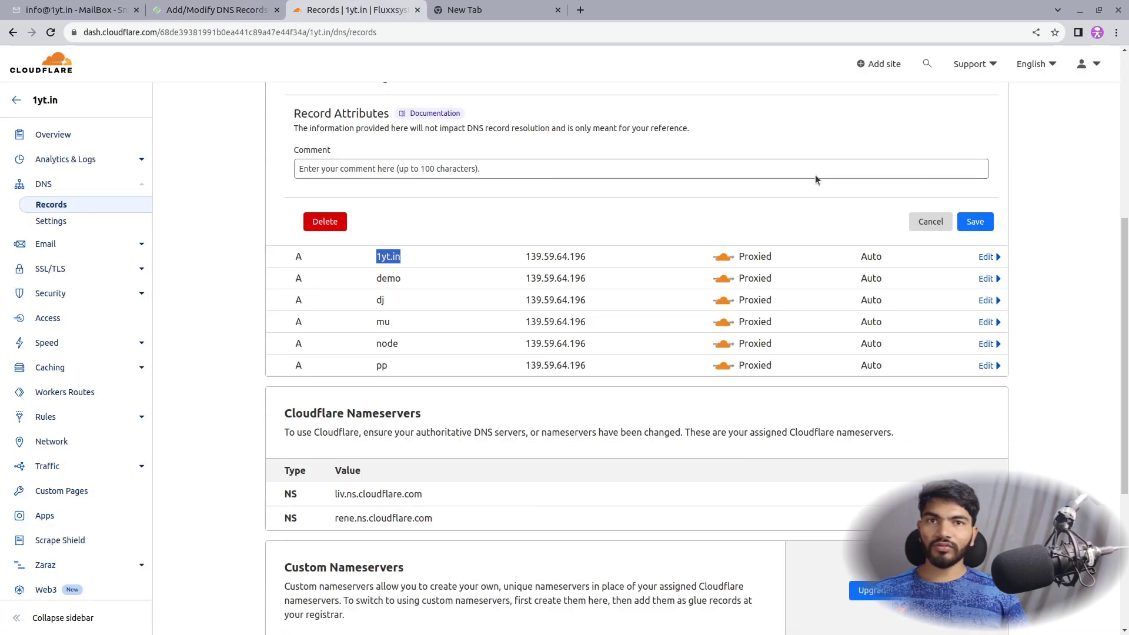
{"action": "scroll", "coordinate": [817, 175], "scroll_direction": "up", "scroll_amount": 1}
{"action": "left_click", "coordinate": [938, 307]}
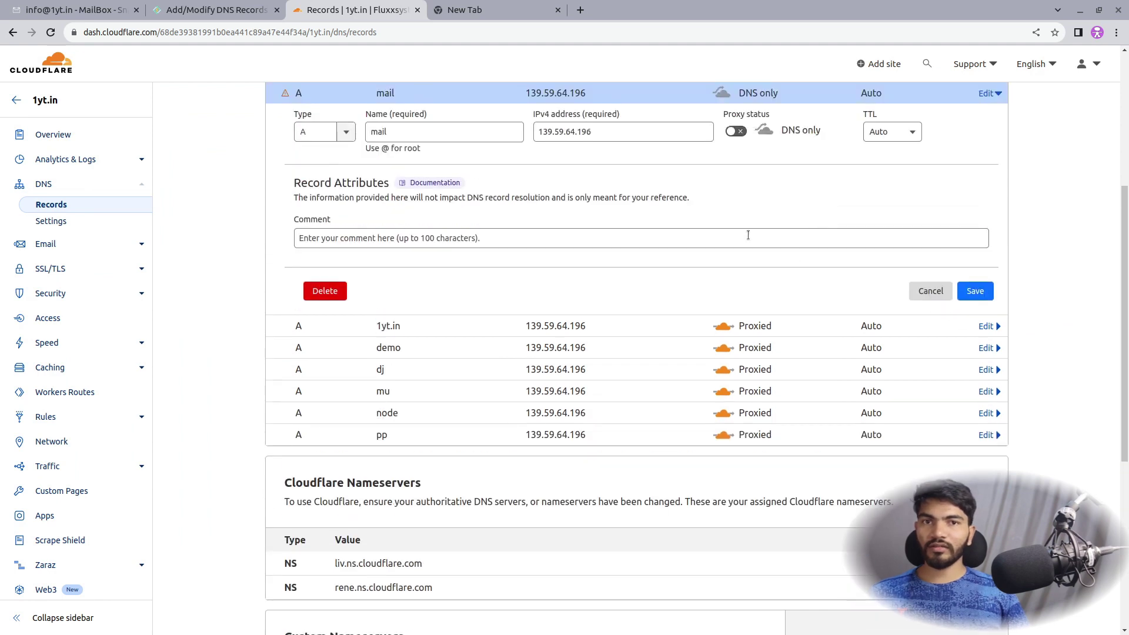
{"action": "scroll", "coordinate": [906, 130], "scroll_direction": "down", "scroll_amount": 3}
{"action": "left_click", "coordinate": [931, 87]}
{"action": "scroll", "coordinate": [493, 343], "scroll_direction": "up", "scroll_amount": 5}
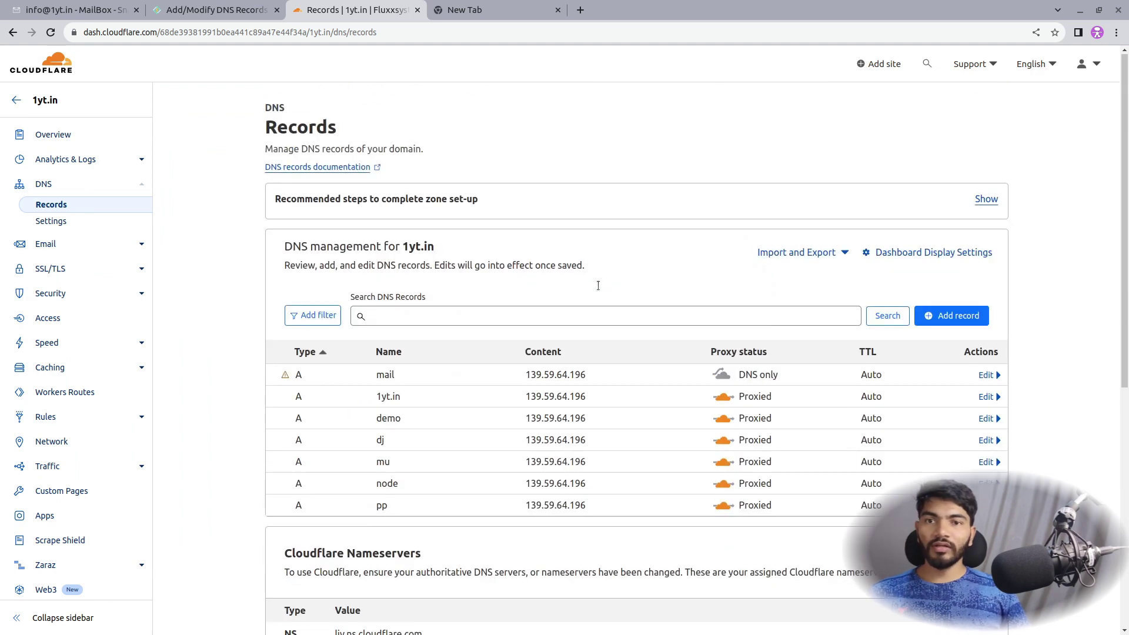
{"action": "scroll", "coordinate": [493, 343], "scroll_direction": "down", "scroll_amount": 2}
{"action": "left_click_drag", "start_coordinate": [396, 235], "coordinate": [361, 257]}
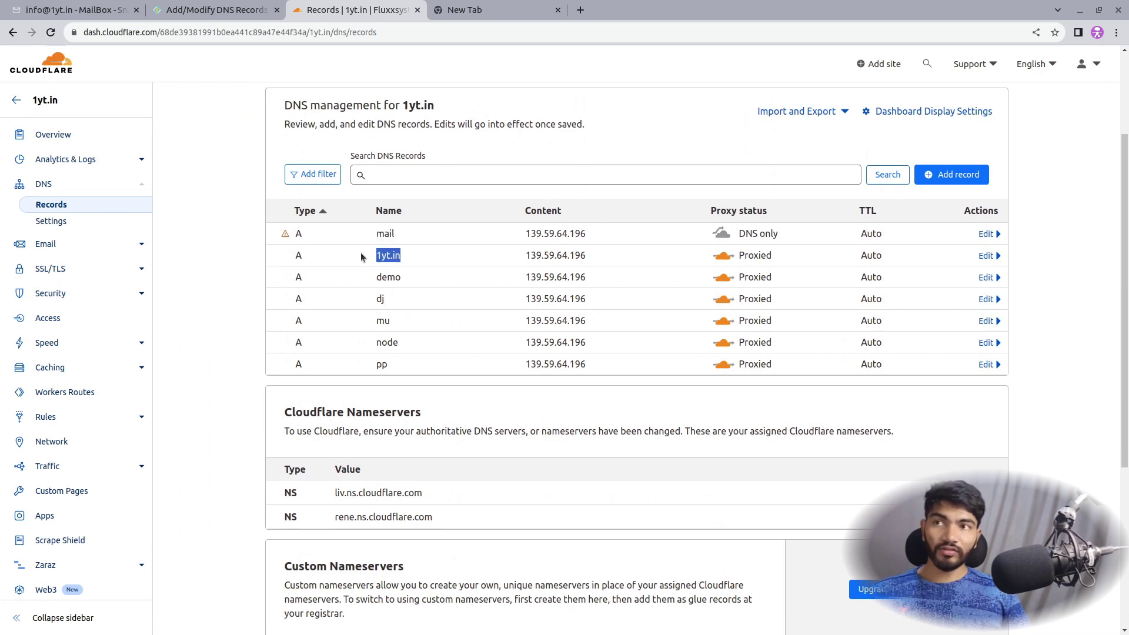
{"action": "key", "text": "ctrl+Page_Up"}
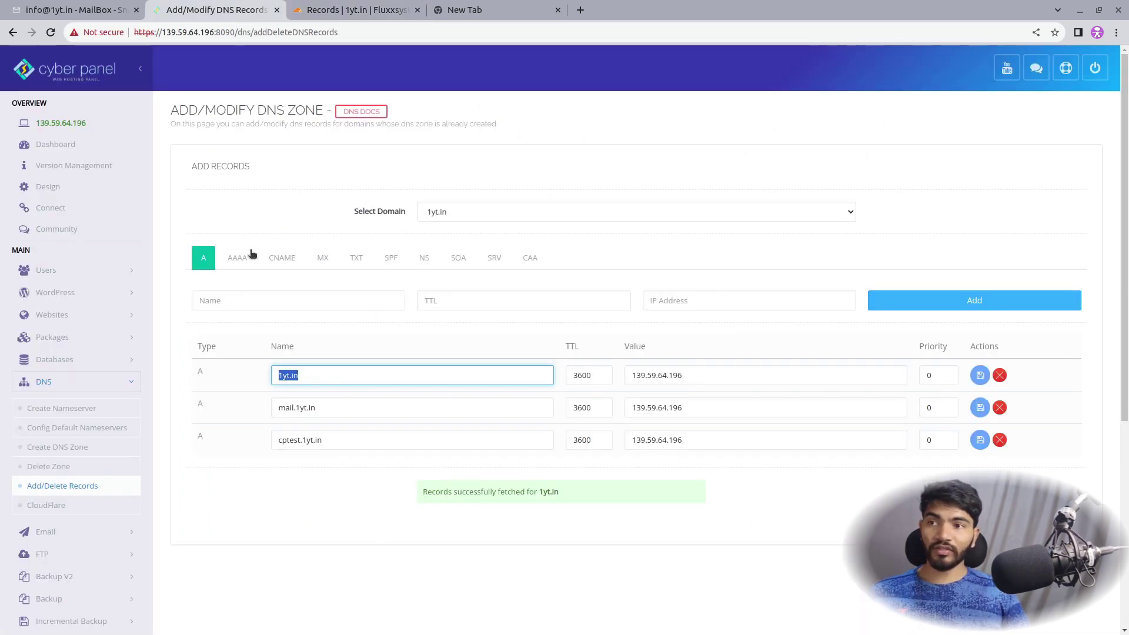
Check CyberPanel's MX record for 1yt.in (mail.1yt.in, priority 10) and copy the mail server value
{"action": "left_click", "coordinate": [277, 260]}
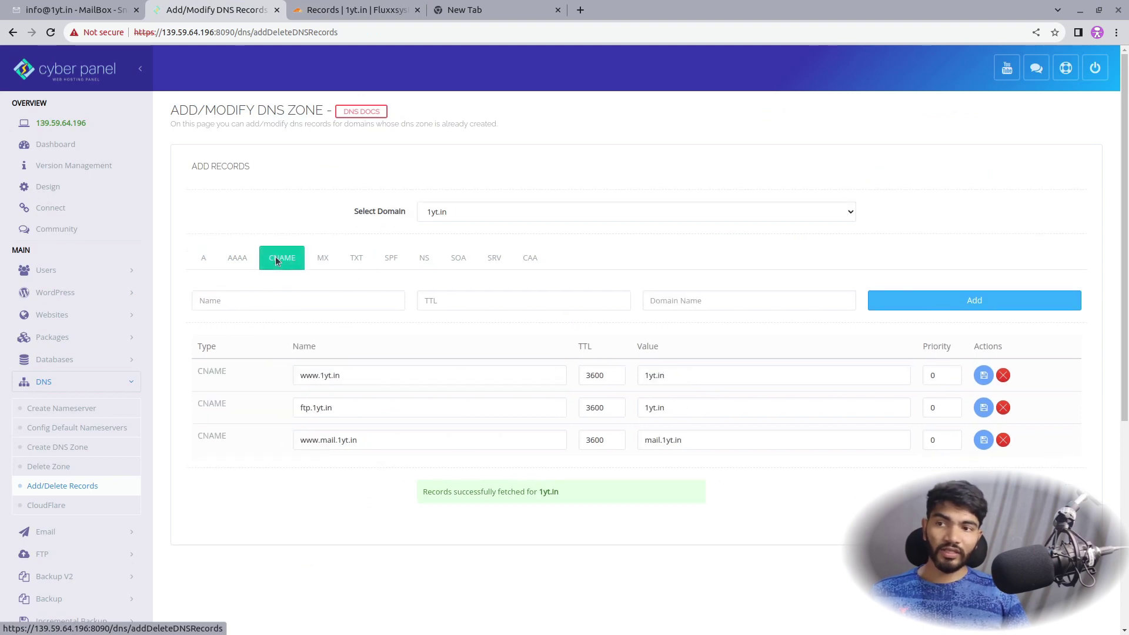
{"action": "left_click", "coordinate": [325, 265]}
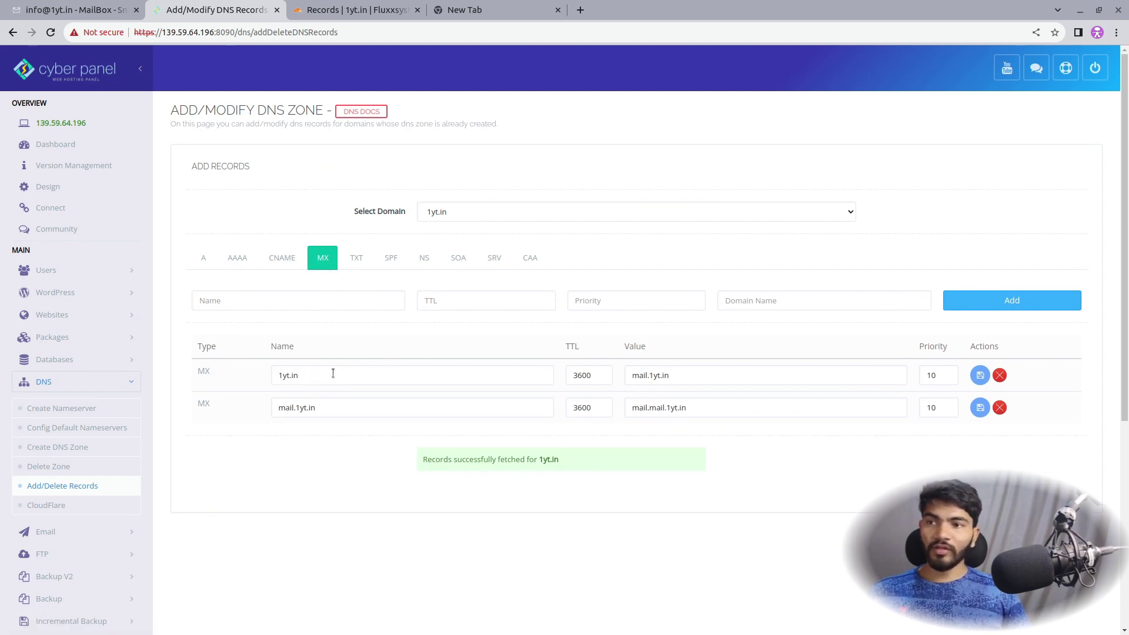
{"action": "left_click_drag", "start_coordinate": [332, 374], "coordinate": [277, 369]}
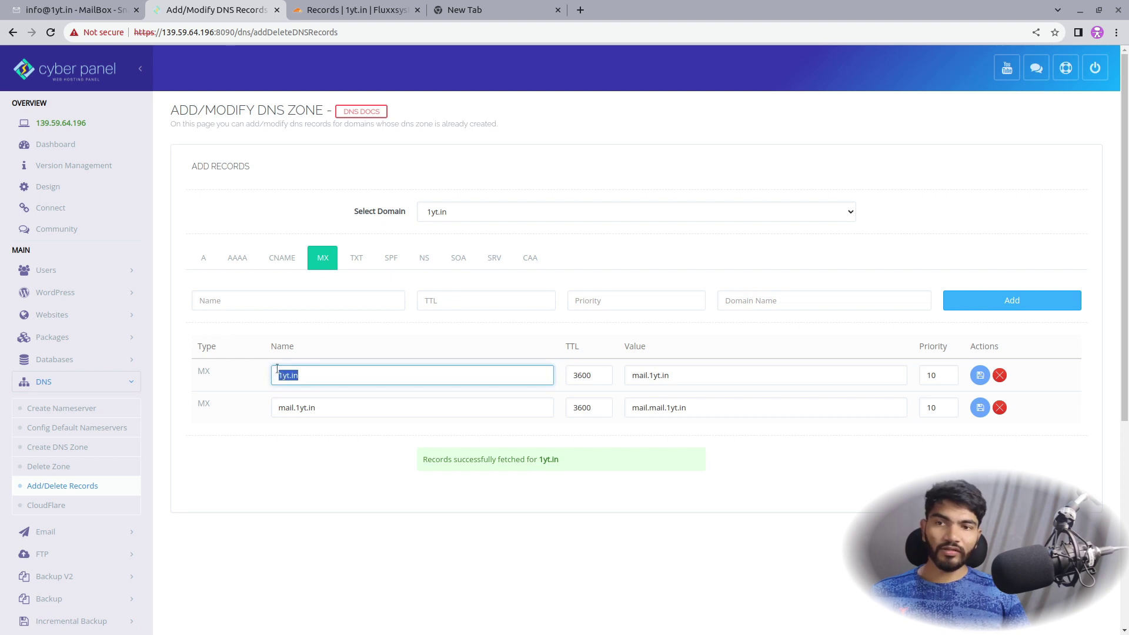
{"action": "left_click_drag", "start_coordinate": [711, 378], "coordinate": [626, 374]}
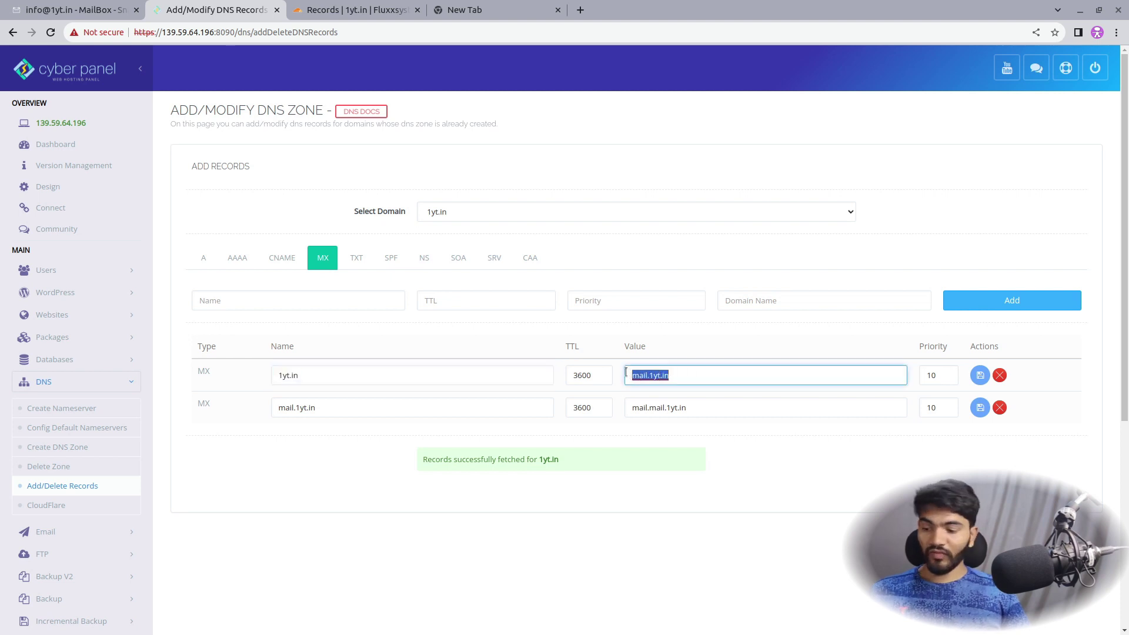
{"action": "left_click", "coordinate": [349, 11]}
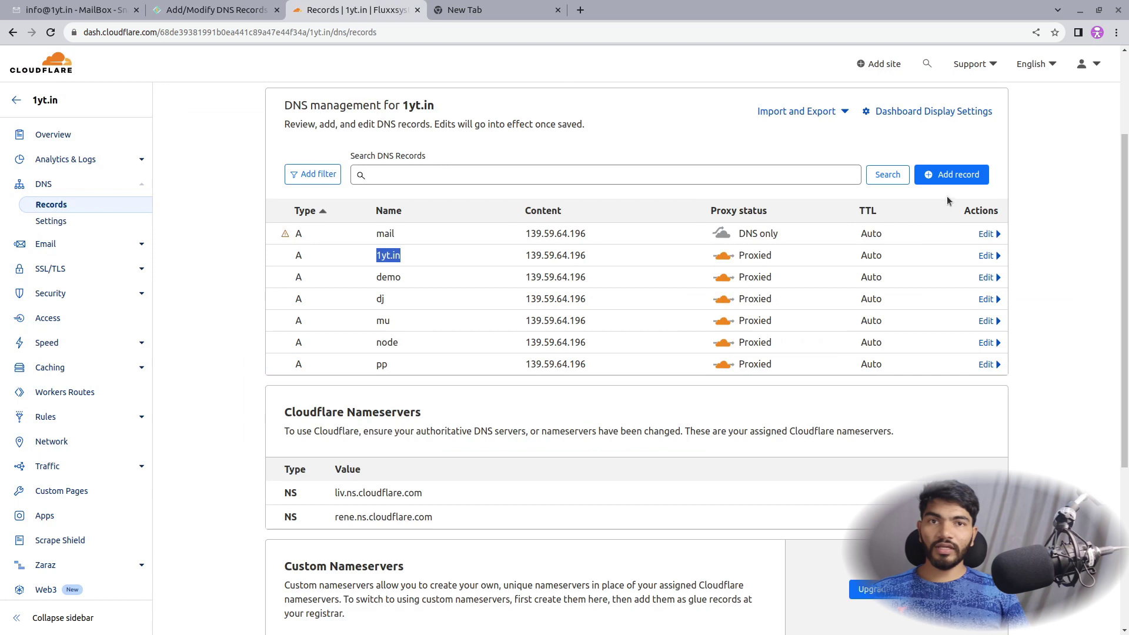
Start a new Cloudflare MX record with name @ and mail server mail.1yt.in
{"action": "left_click", "coordinate": [950, 175]}
{"action": "left_click", "coordinate": [417, 253]}
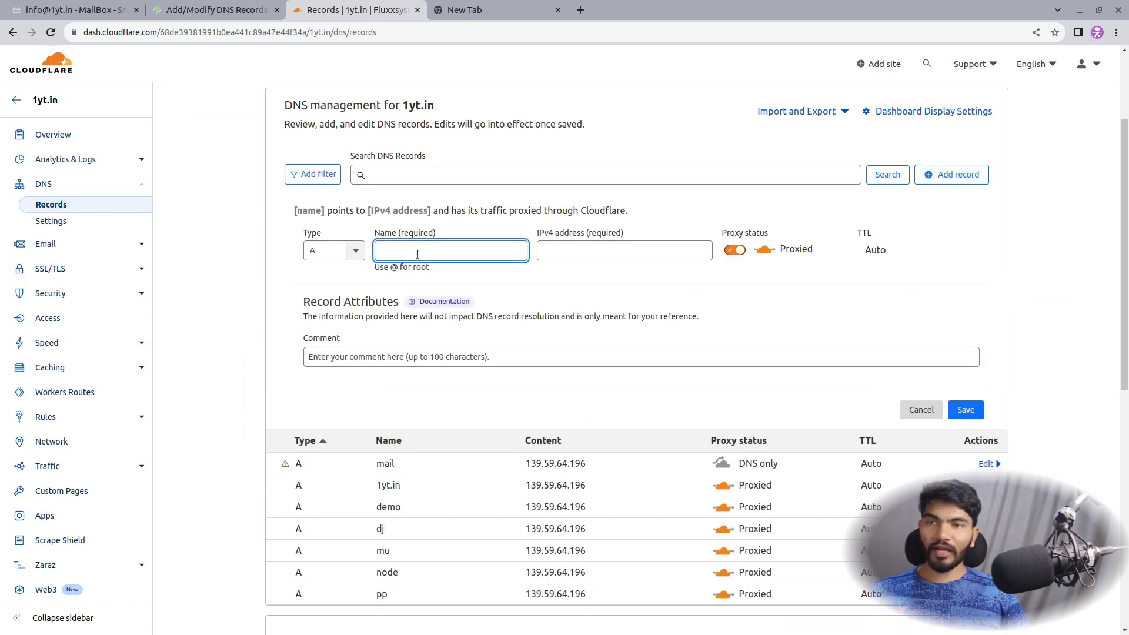
{"action": "type", "text": "@"}
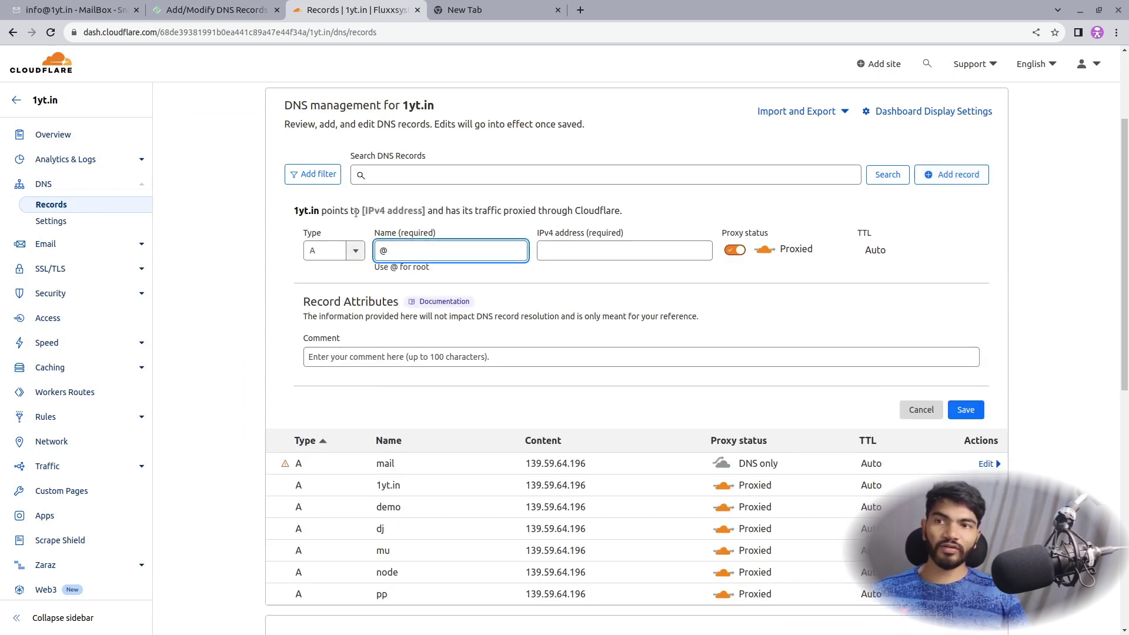
{"action": "key", "text": "Tab"}
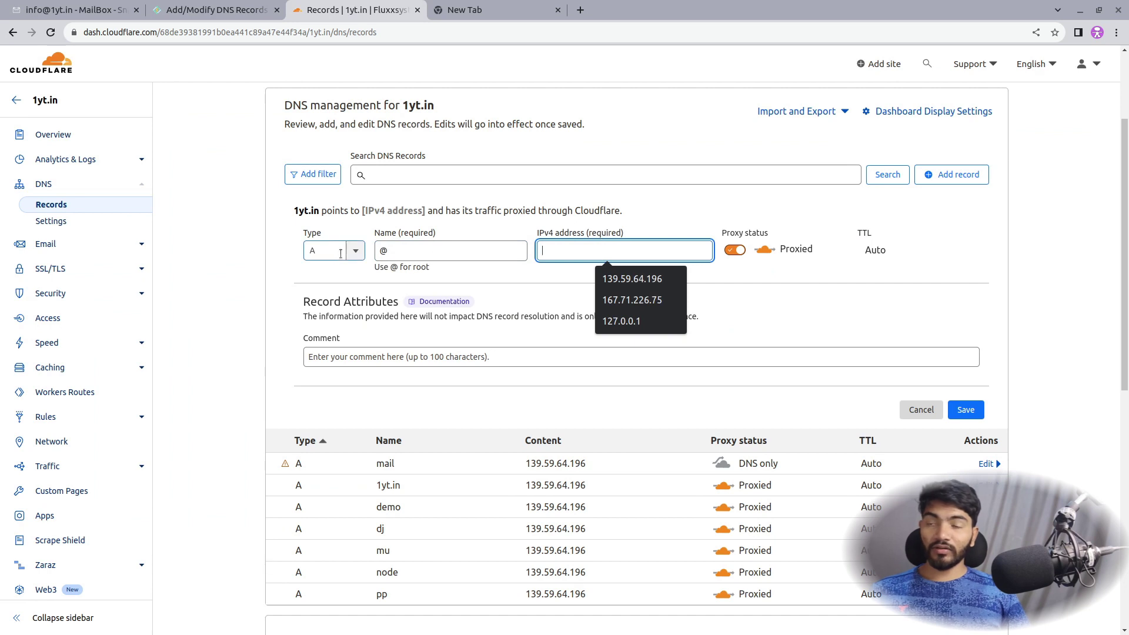
{"action": "left_click", "coordinate": [340, 253]}
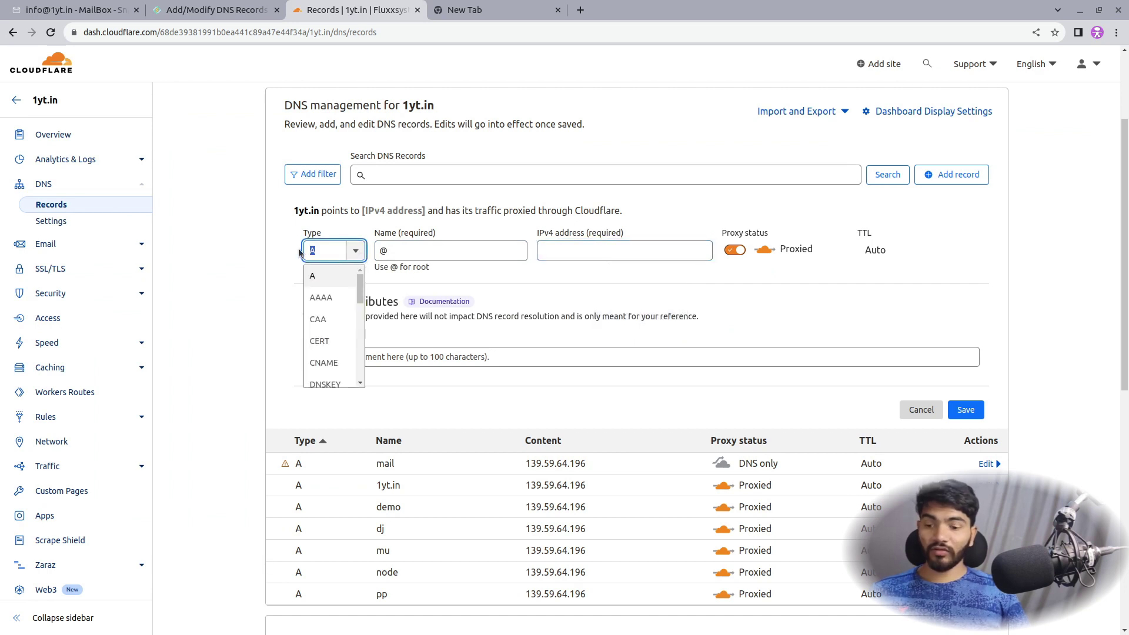
{"action": "type", "text": "MX"}
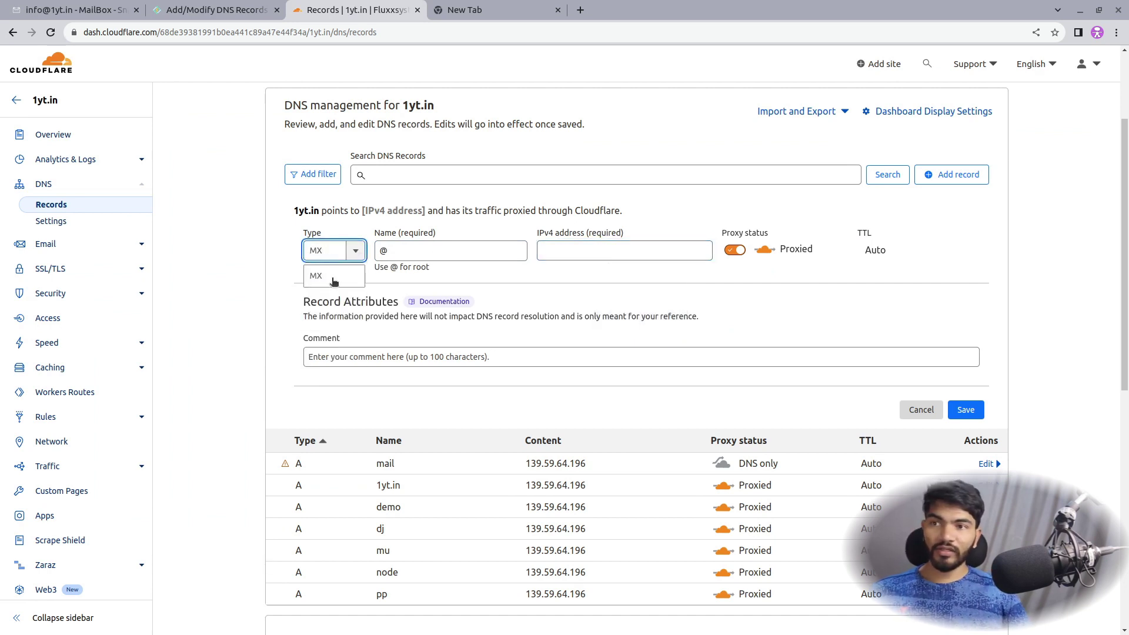
{"action": "left_click", "coordinate": [334, 282]}
{"action": "left_click", "coordinate": [459, 251]}
{"action": "left_click", "coordinate": [627, 254]}
{"action": "type", "text": "mail.1yt.in"}
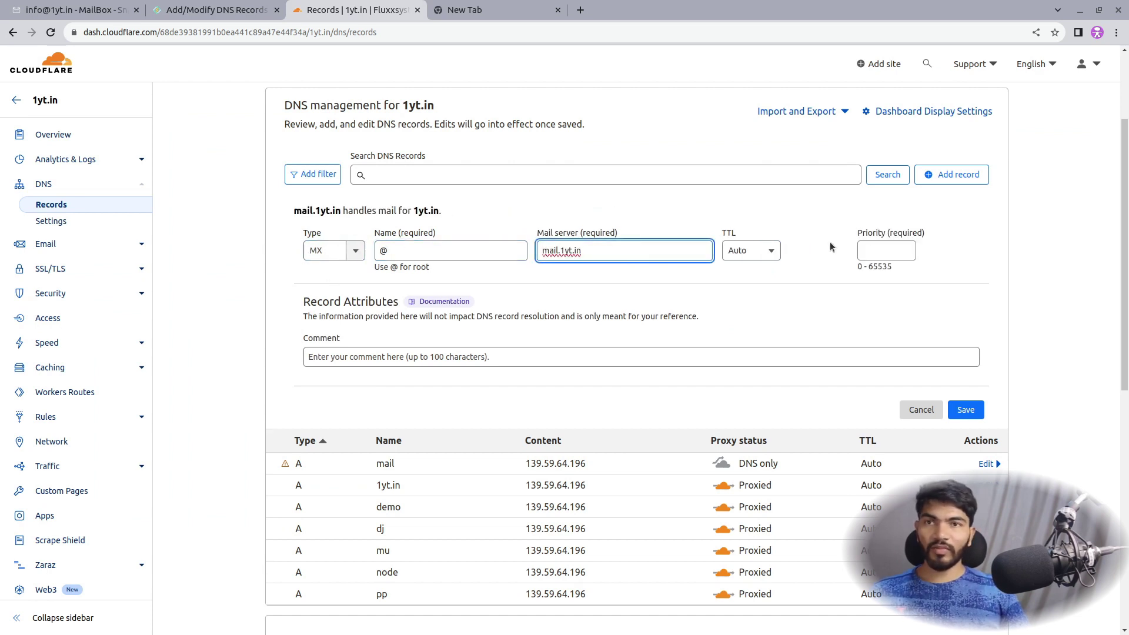
{"action": "left_click", "coordinate": [882, 252]}
Give the MX record priority 10, matching CyberPanel, and save it
{"action": "left_click", "coordinate": [226, 6]}
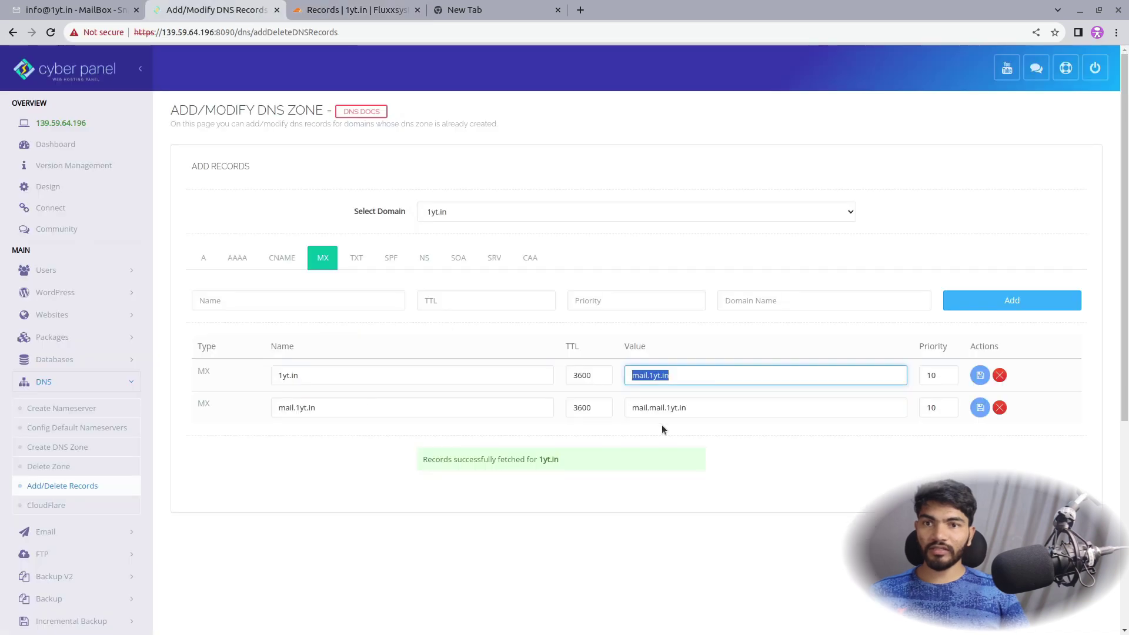
{"action": "scroll", "coordinate": [603, 325], "scroll_direction": "down", "scroll_amount": 4}
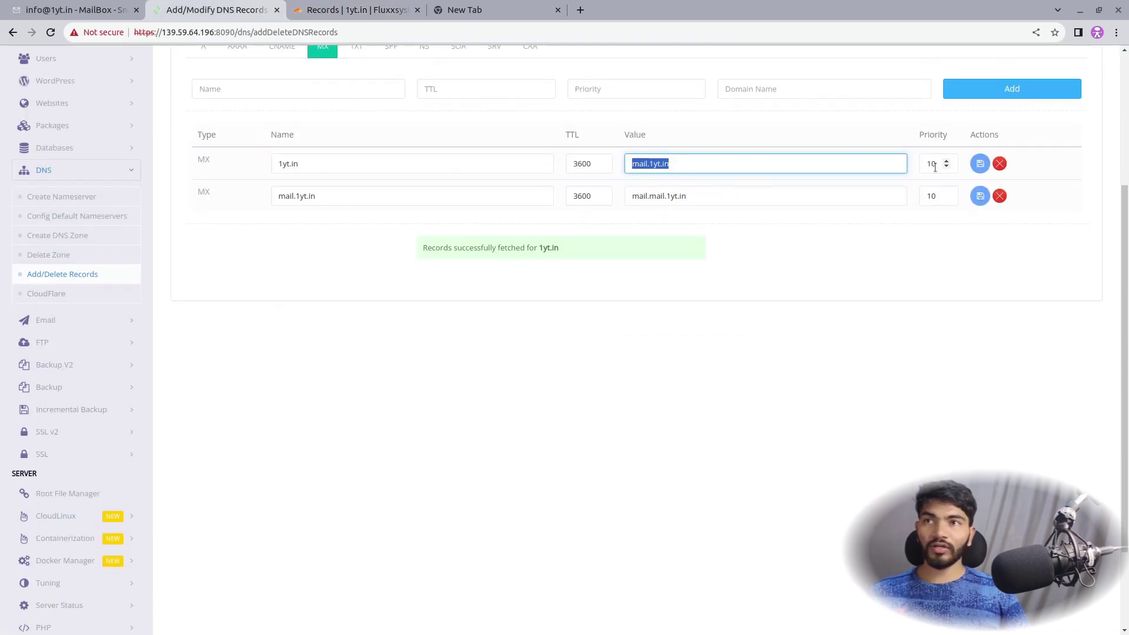
{"action": "left_click", "coordinate": [372, 7]}
{"action": "type", "text": "10"}
{"action": "scroll", "coordinate": [879, 251], "scroll_direction": "down", "scroll_amount": 5}
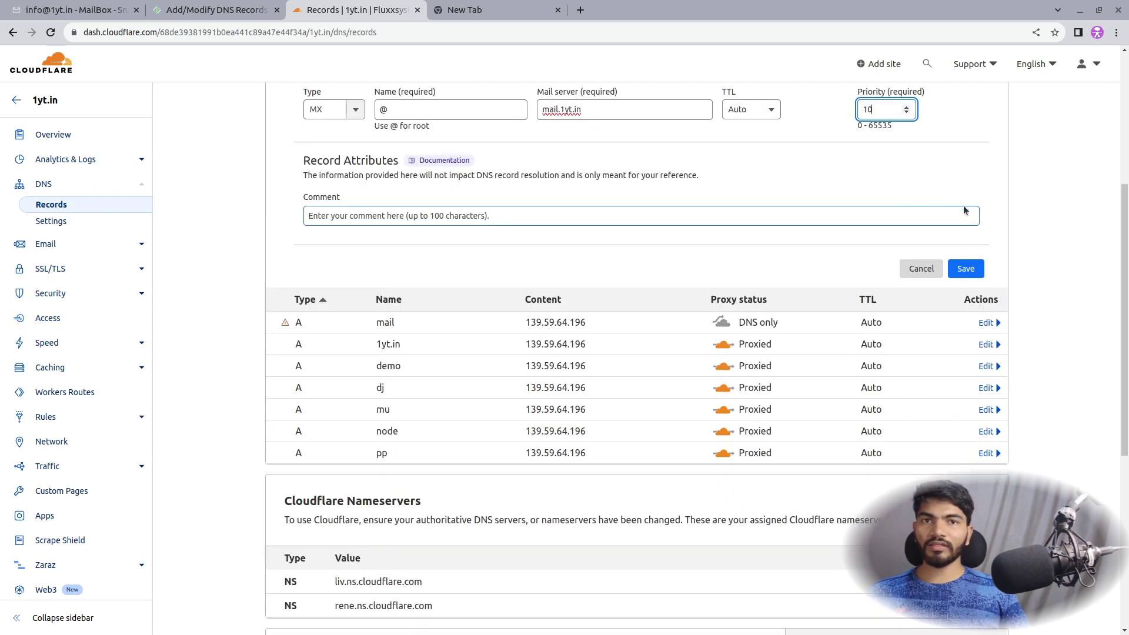
{"action": "left_click", "coordinate": [966, 128]}
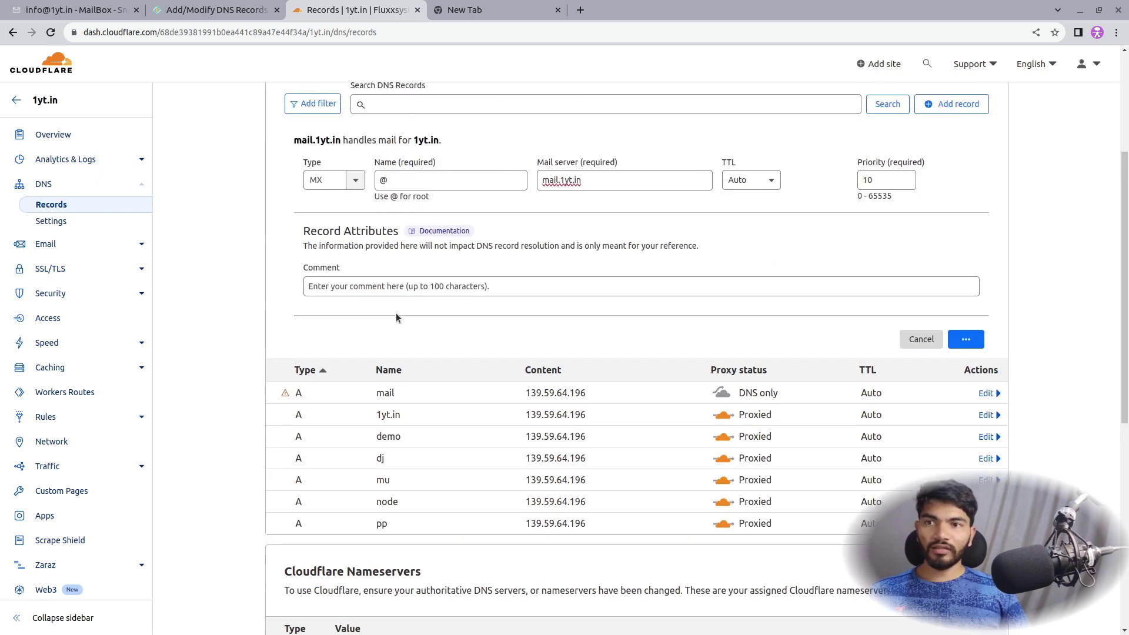
{"action": "scroll", "coordinate": [968, 147], "scroll_direction": "down", "scroll_amount": 3}
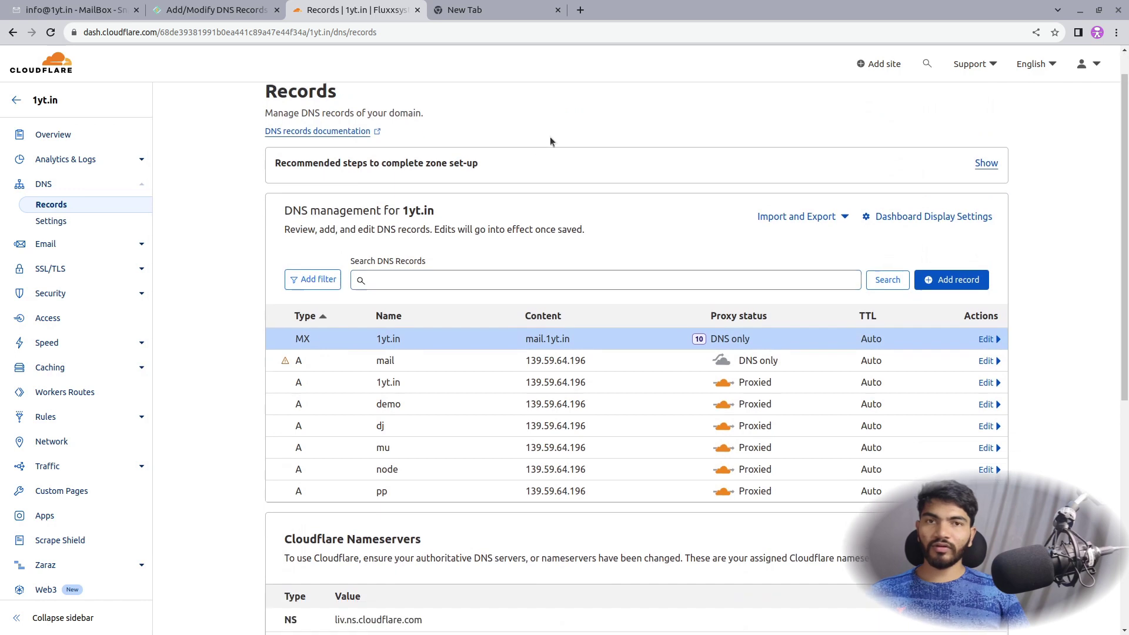
{"action": "left_click", "coordinate": [960, 105]}
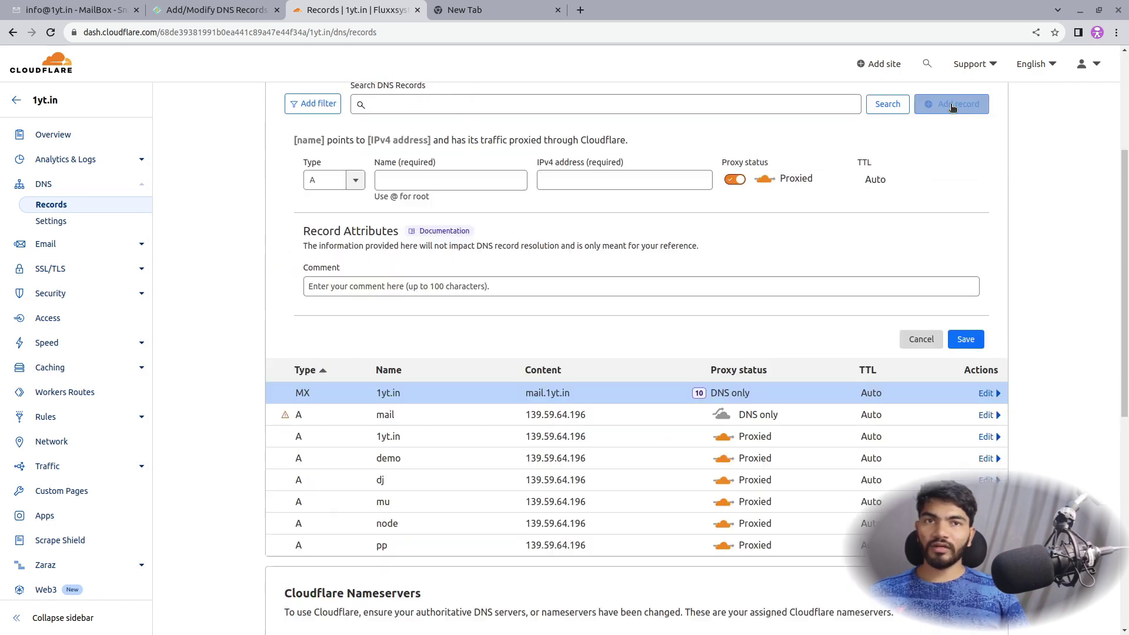
Set the new Cloudflare record's type to MX
{"action": "left_click", "coordinate": [331, 182]}
{"action": "type", "text": "MX"}
{"action": "left_click", "coordinate": [316, 207]}
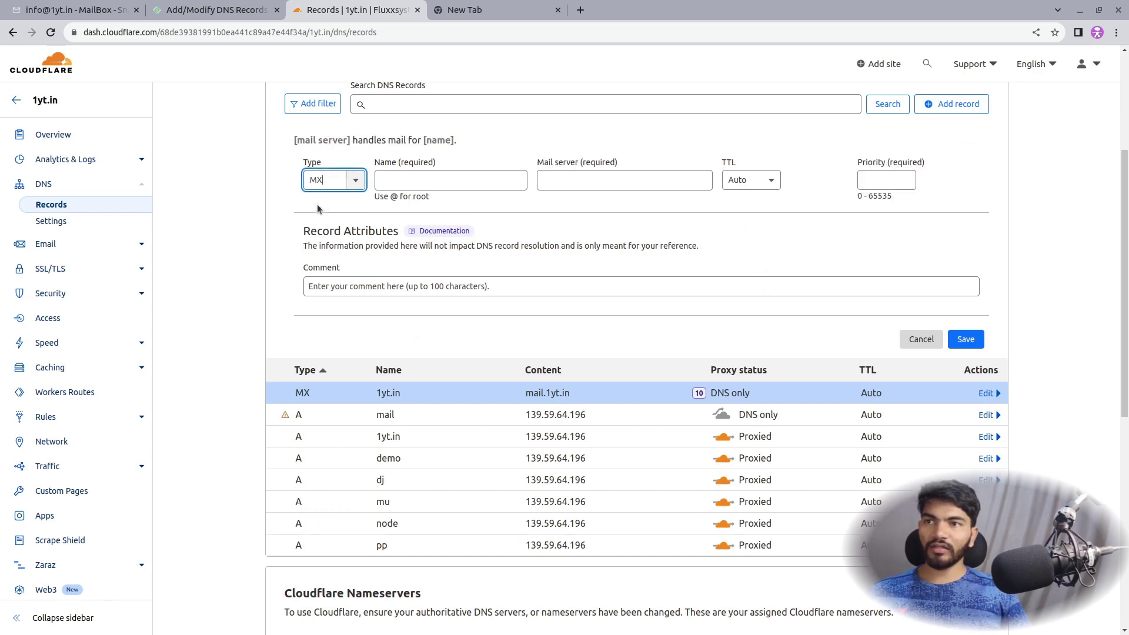
Inspect CyberPanel's second MX record, mail.1yt.in to mail.mail.1yt.in at priority 10
{"action": "left_click", "coordinate": [212, 10]}
{"action": "left_click_drag", "start_coordinate": [321, 196], "coordinate": [279, 194]}
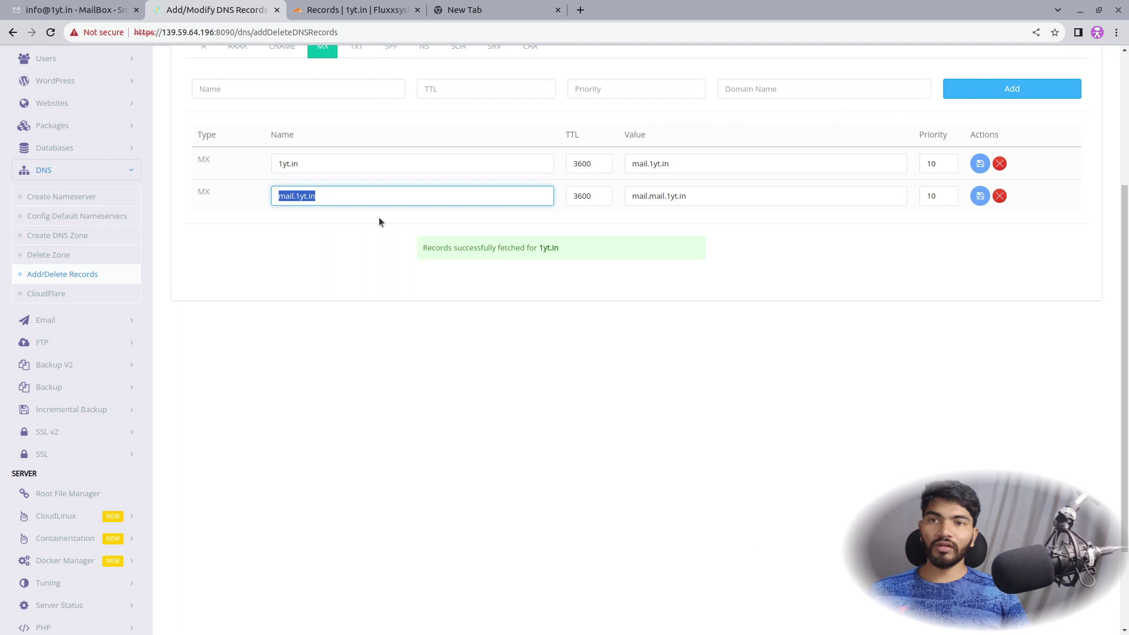
{"action": "left_click_drag", "start_coordinate": [703, 196], "coordinate": [623, 201]}
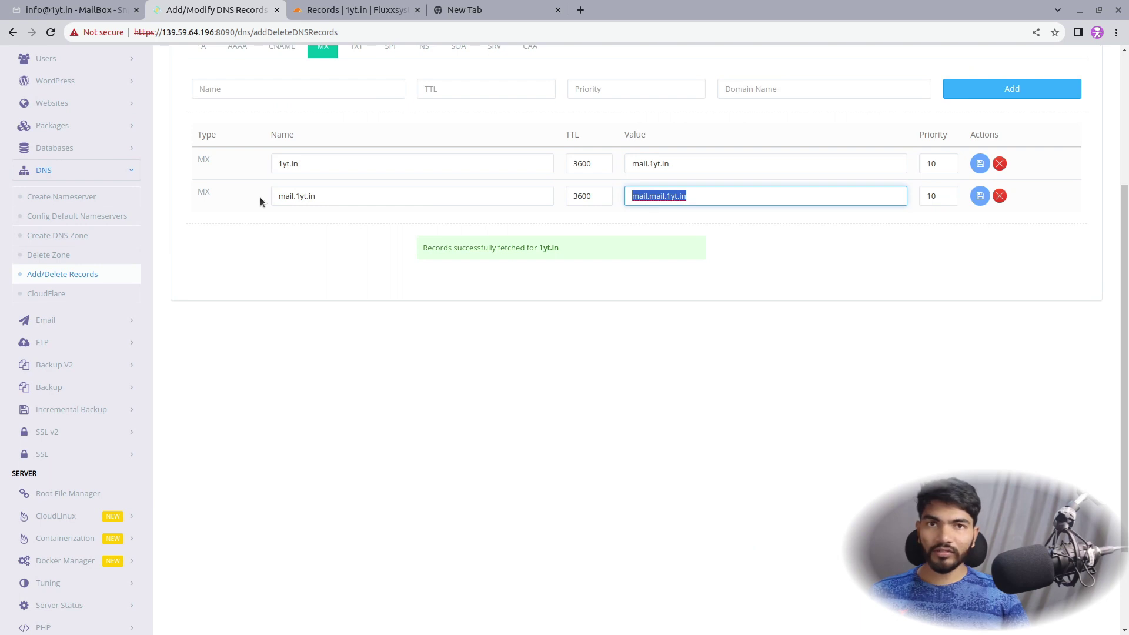
{"action": "scroll", "coordinate": [353, 288], "scroll_direction": "up", "scroll_amount": 4}
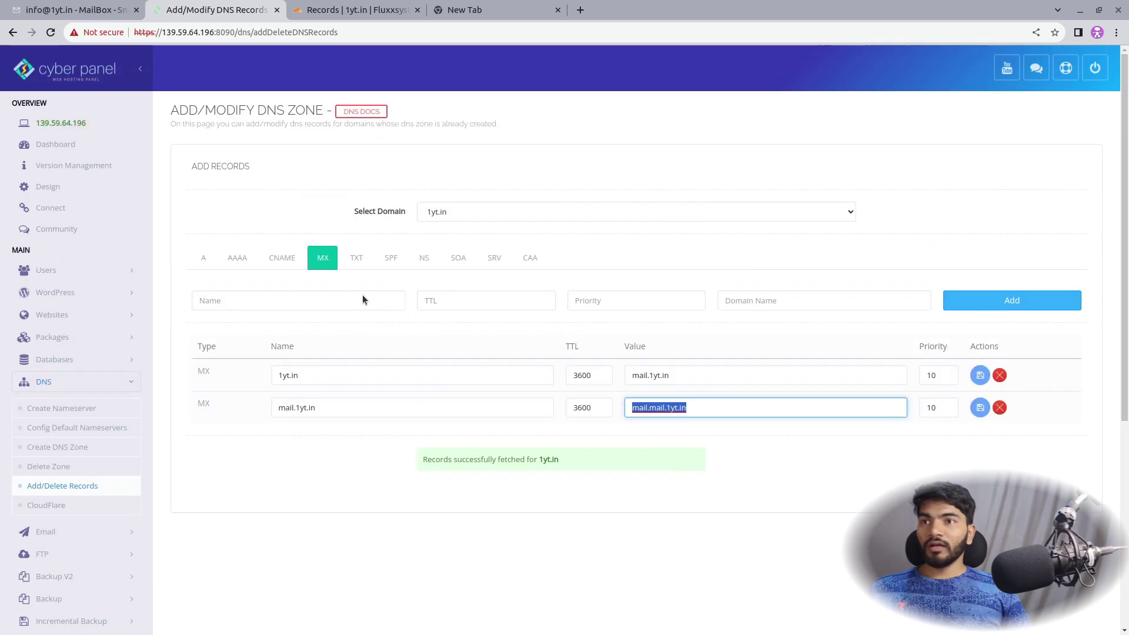
List the 1yt.in TXT records and select the root record's SPF value
{"action": "left_click", "coordinate": [356, 255]}
{"action": "scroll", "coordinate": [358, 230], "scroll_direction": "down", "scroll_amount": 4}
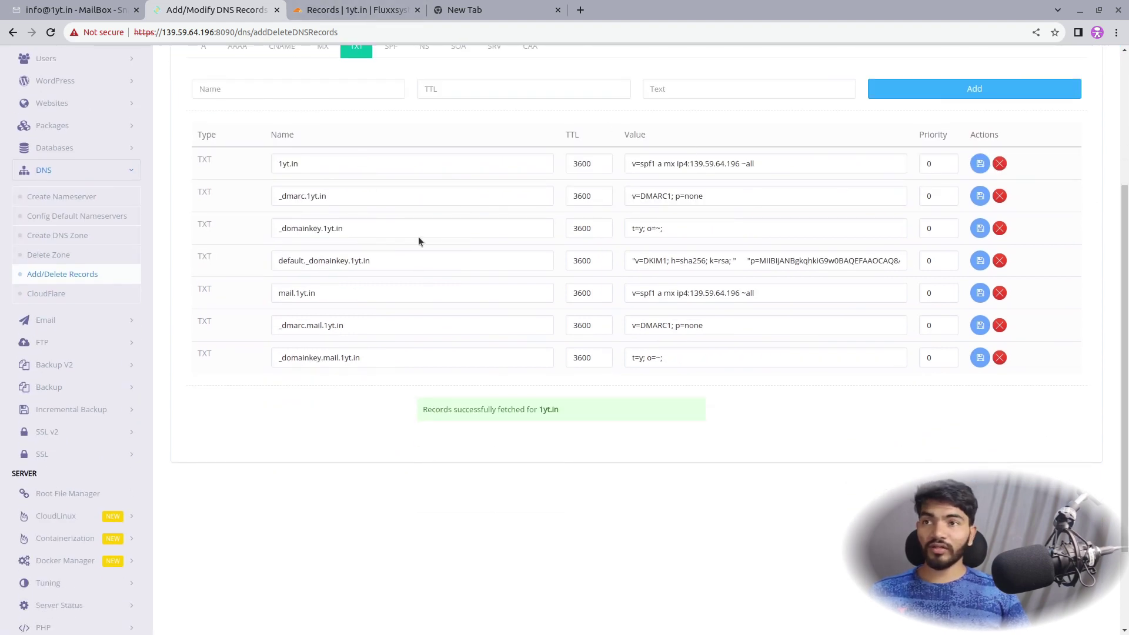
{"action": "triple_click", "coordinate": [794, 167]}
{"action": "key", "text": "ctrl+c"}
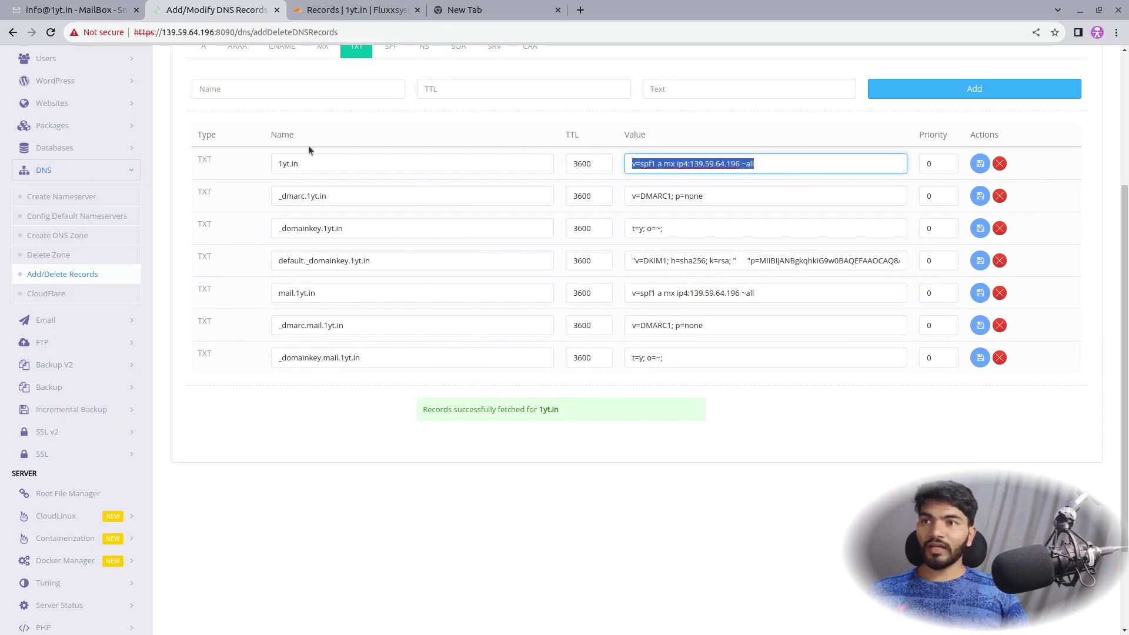
{"action": "left_click_drag", "start_coordinate": [318, 169], "coordinate": [272, 169]}
Create a TXT record @ with content v=spf1 a mx ip4:139.59.64.196 ~all
{"action": "left_click", "coordinate": [353, 10]}
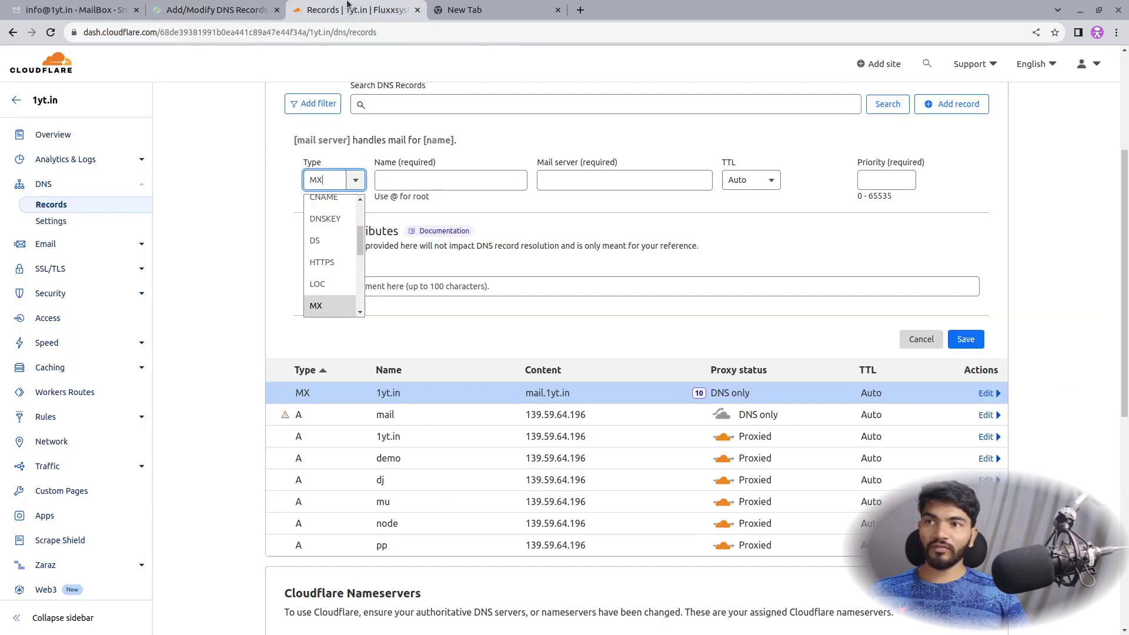
{"action": "type", "text": "txt"}
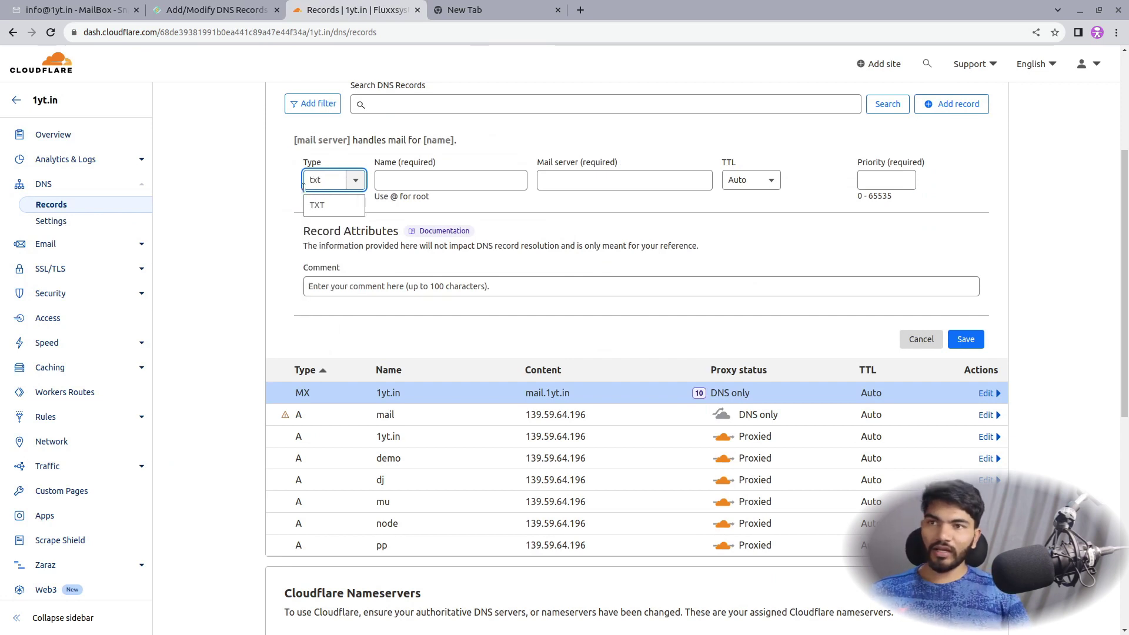
{"action": "key", "text": "Return"}
{"action": "left_click", "coordinate": [423, 180]}
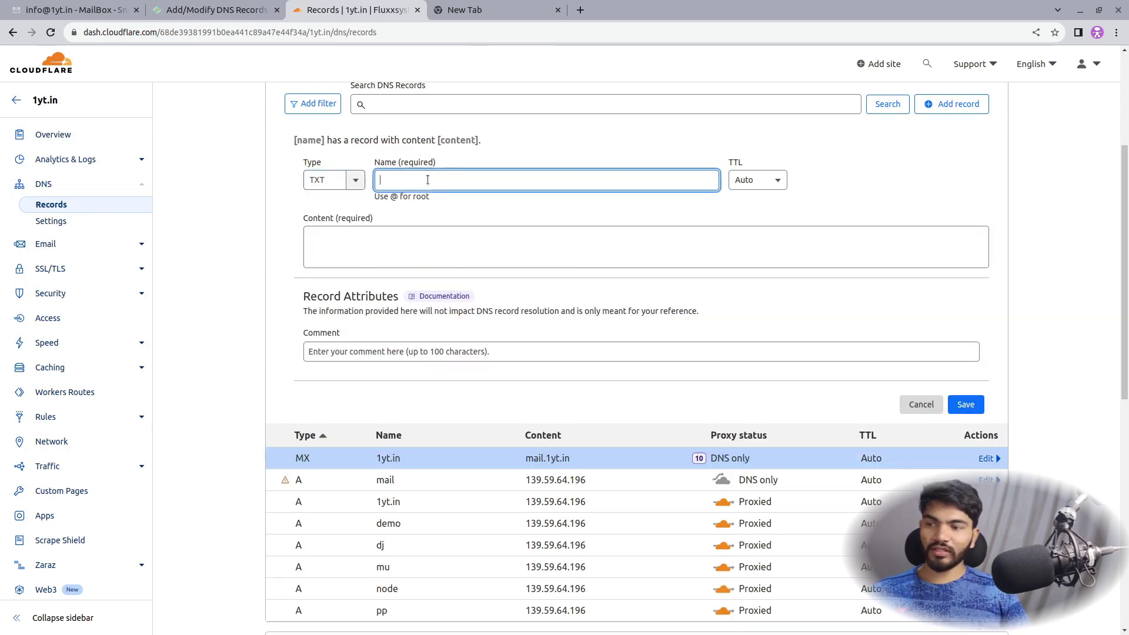
{"action": "type", "text": "@"}
{"action": "left_click_drag", "start_coordinate": [293, 142], "coordinate": [321, 141]}
{"action": "left_click", "coordinate": [389, 255]}
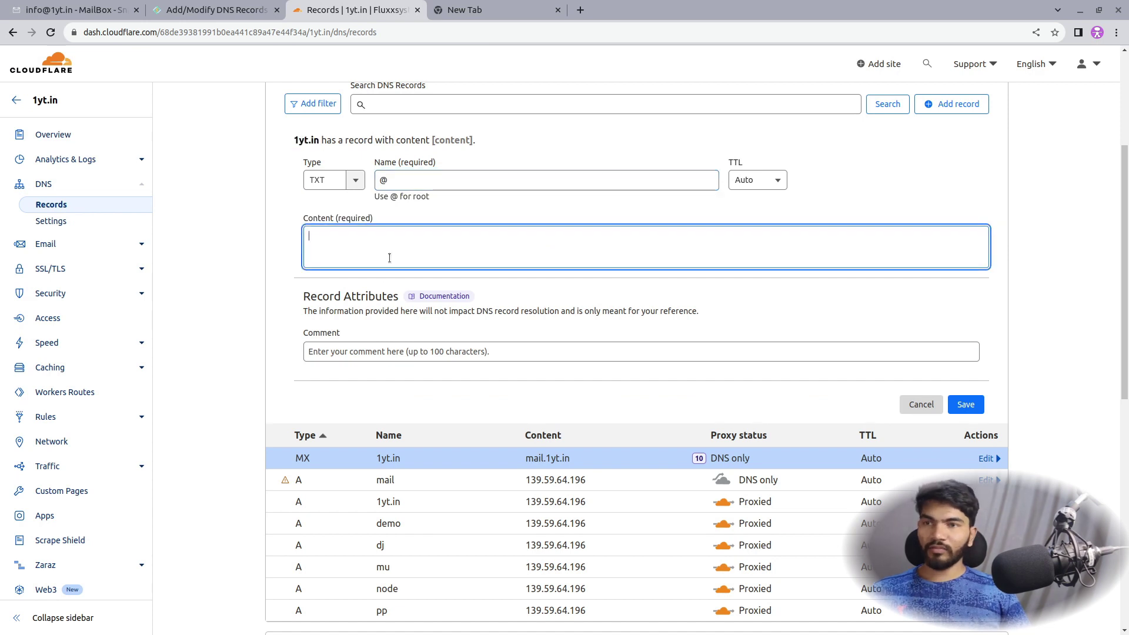
{"action": "key", "text": "ctrl+v"}
{"action": "scroll", "coordinate": [944, 164], "scroll_direction": "down", "scroll_amount": 2}
{"action": "scroll", "coordinate": [944, 164], "scroll_direction": "down", "scroll_amount": 3}
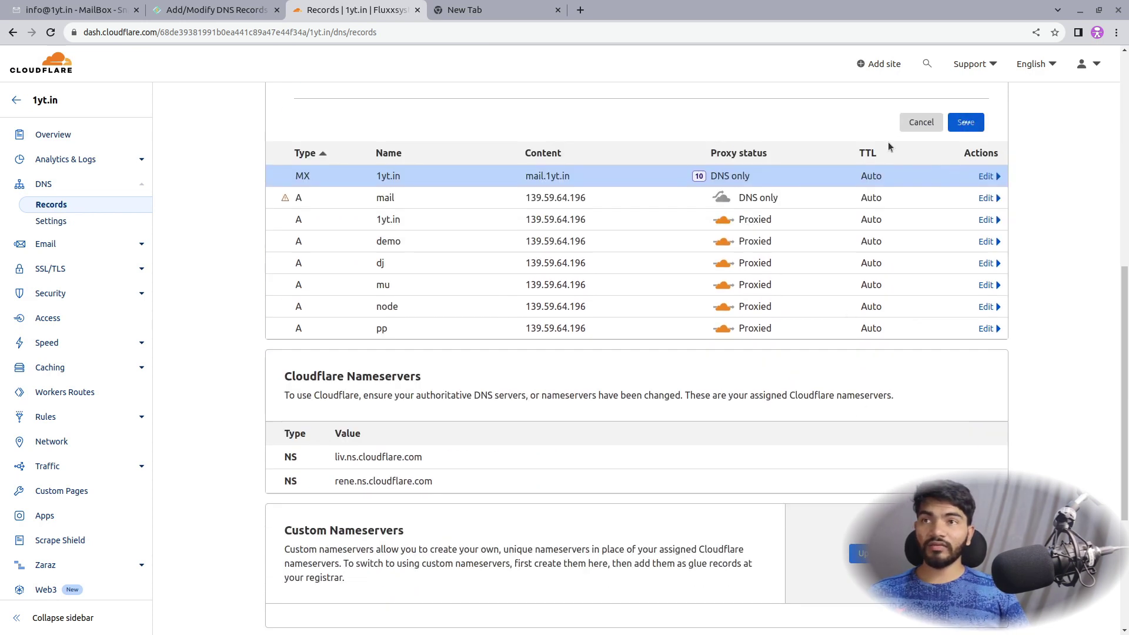
Look up the _dmarc TXT record name in CyberPanel
{"action": "left_click", "coordinate": [212, 10]}
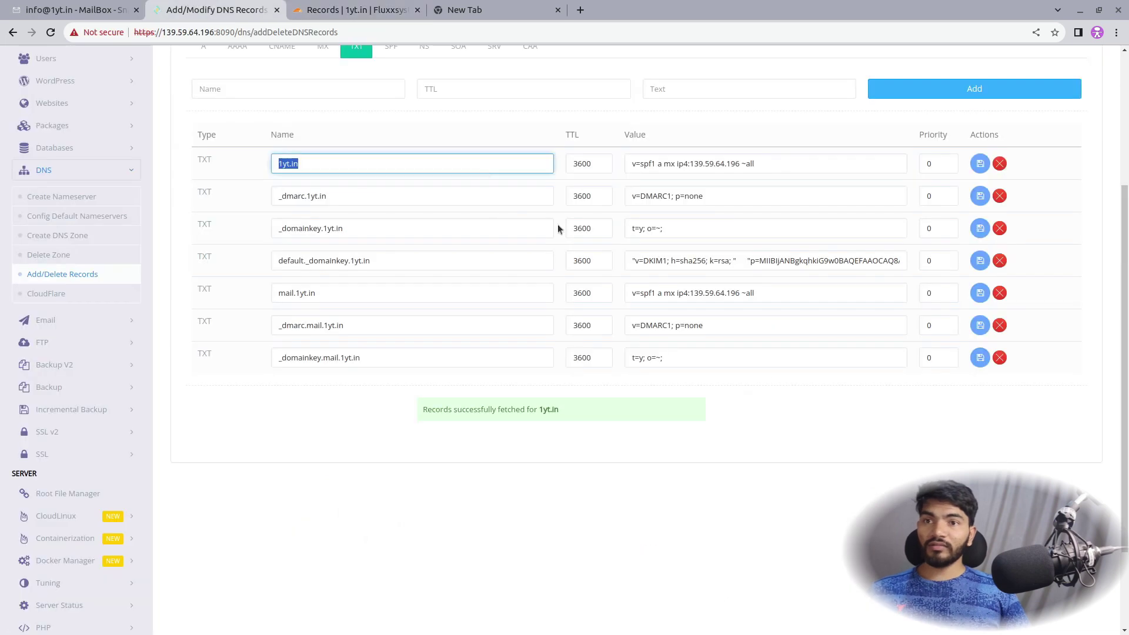
{"action": "double_click", "coordinate": [287, 194]}
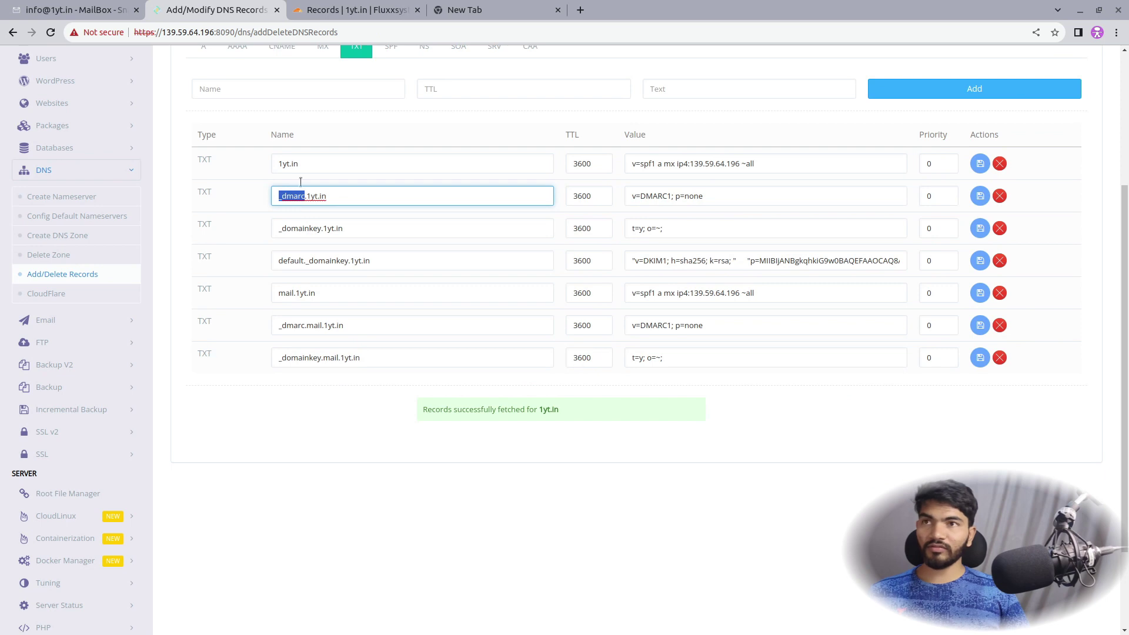
{"action": "left_click", "coordinate": [351, 11]}
{"action": "scroll", "coordinate": [621, 294], "scroll_direction": "down", "scroll_amount": 4}
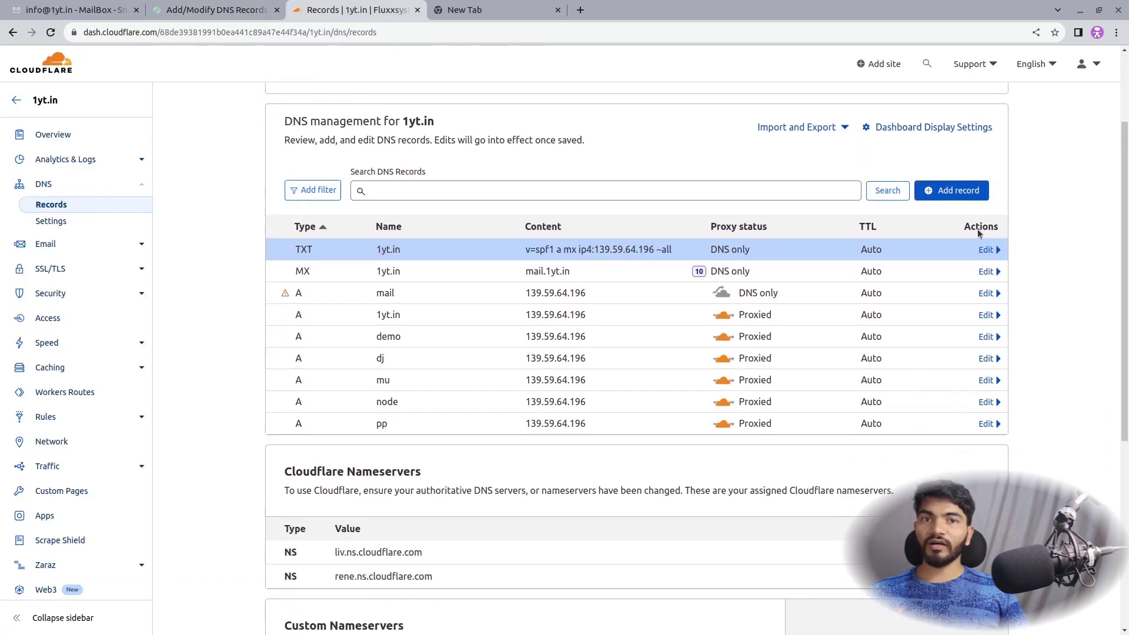
Start a new Cloudflare TXT record named _dmarc
{"action": "left_click", "coordinate": [952, 174]}
{"action": "left_click", "coordinate": [409, 249]}
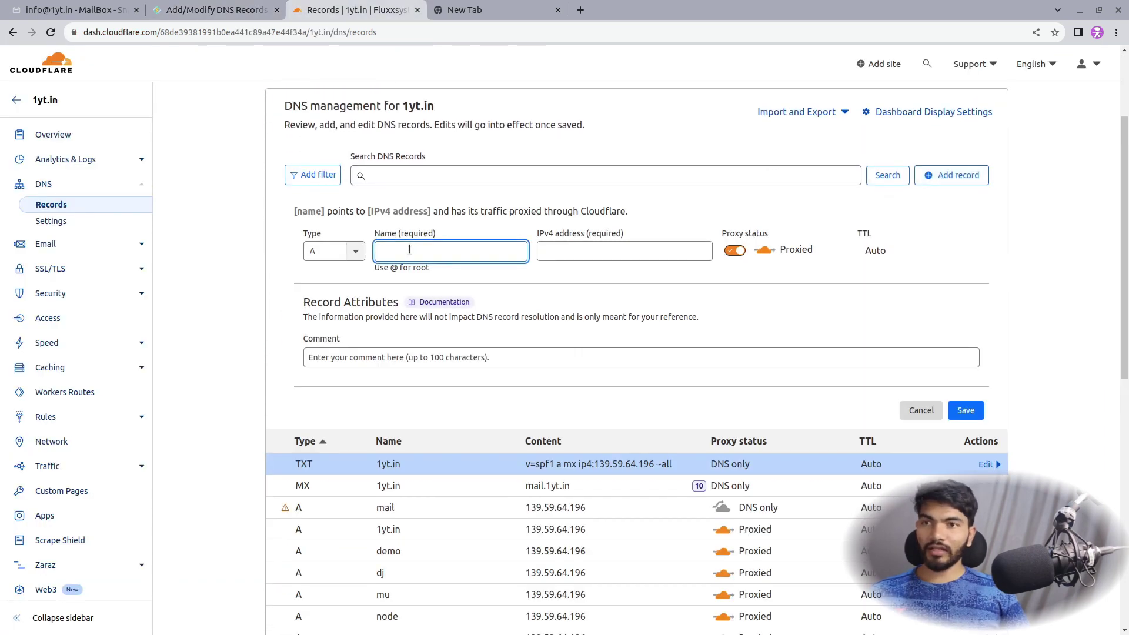
{"action": "type", "text": "_dmarc"}
{"action": "left_click", "coordinate": [332, 251]}
{"action": "type", "text": "txt"}
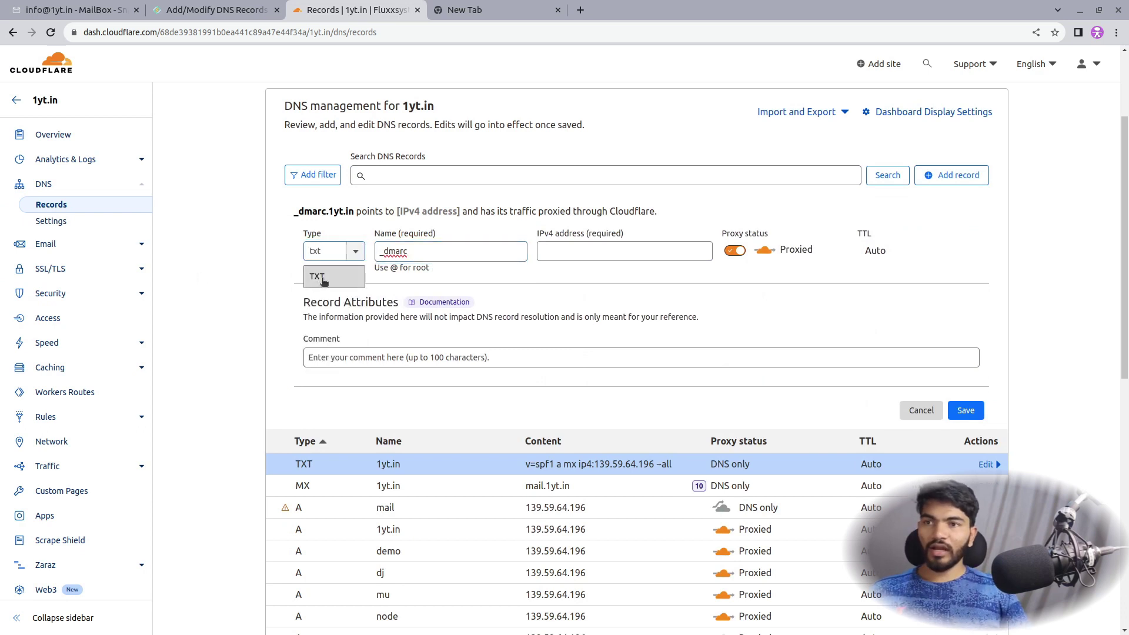
{"action": "left_click", "coordinate": [322, 277]}
{"action": "left_click_drag", "start_coordinate": [294, 212], "coordinate": [356, 213]}
Fill in v=DMARC1; p=none from CyberPanel as its content and save it
{"action": "left_click", "coordinate": [197, 7]}
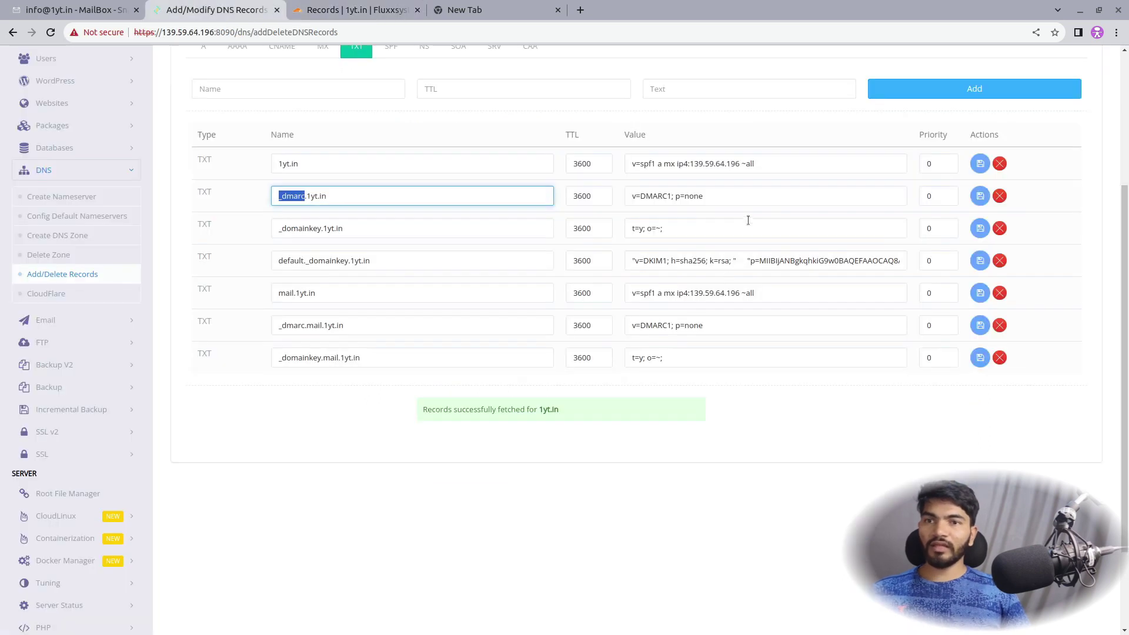
{"action": "left_click", "coordinate": [717, 193]}
{"action": "key", "text": "ctrl+a"}
{"action": "key", "text": "ctrl+c"}
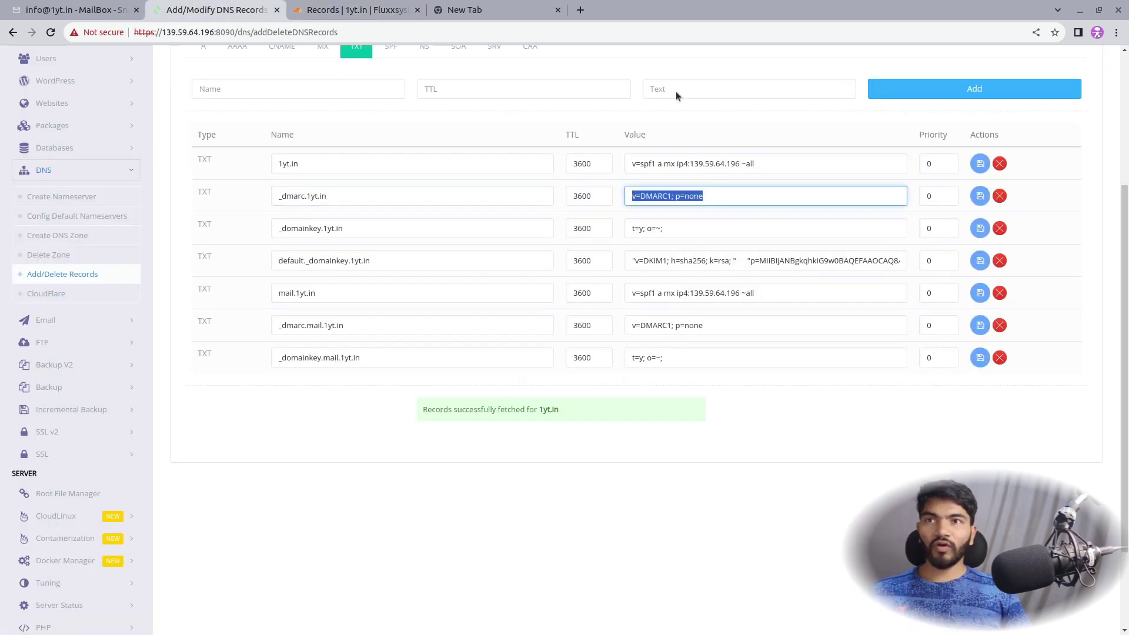
{"action": "left_click", "coordinate": [353, 10]}
{"action": "left_click", "coordinate": [428, 323]}
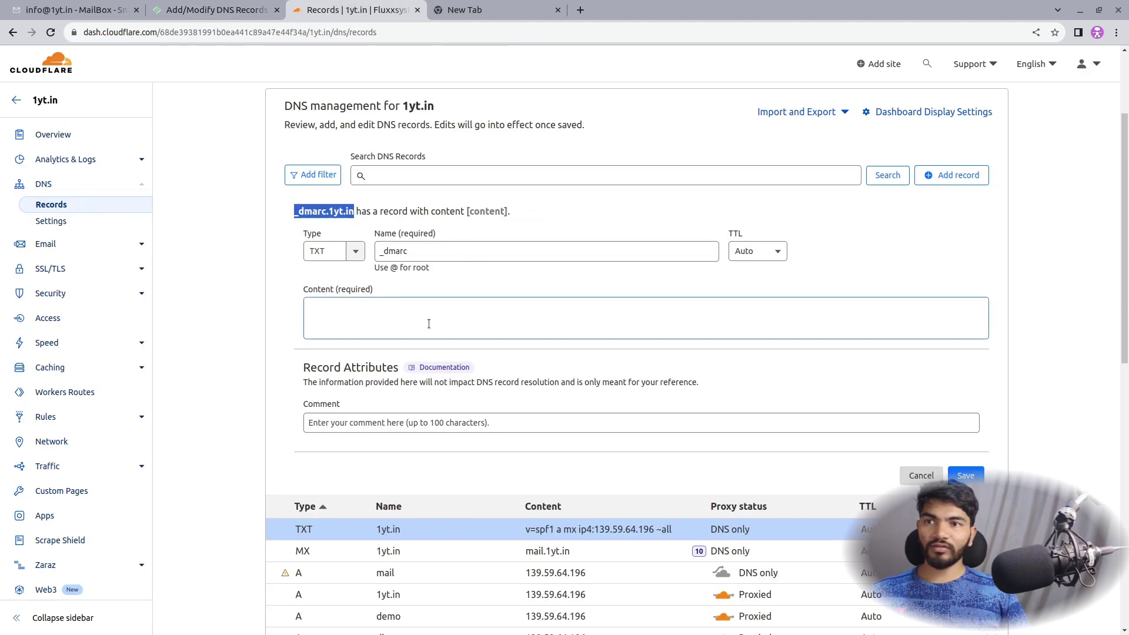
{"action": "key", "text": "ctrl+v"}
{"action": "scroll", "coordinate": [884, 290], "scroll_direction": "down", "scroll_amount": 3}
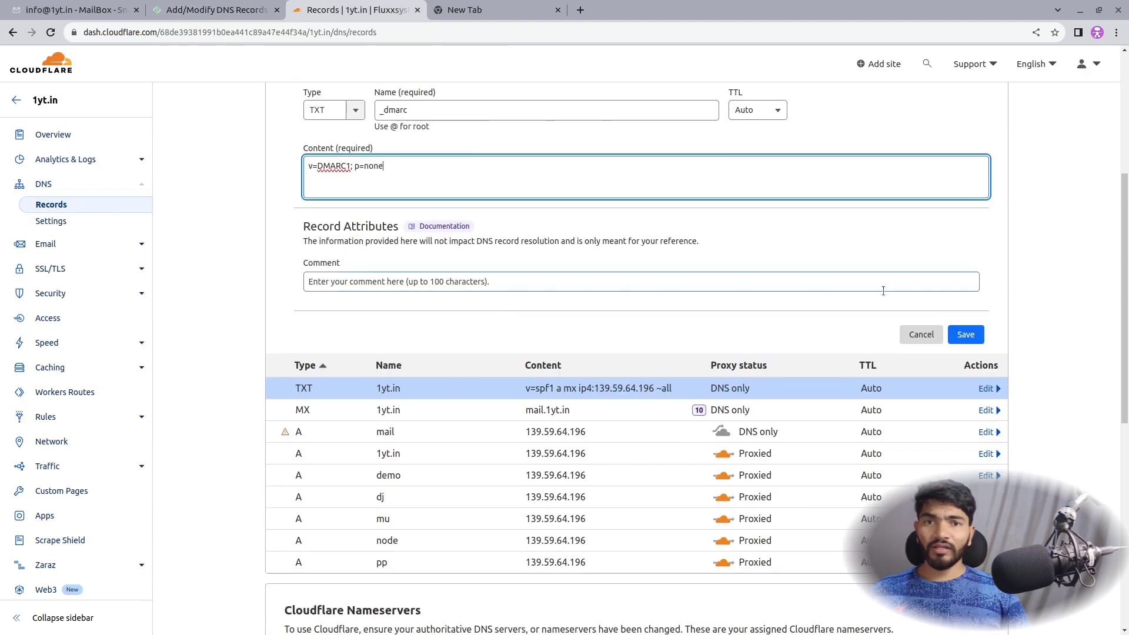
{"action": "scroll", "coordinate": [884, 290], "scroll_direction": "down", "scroll_amount": 3}
{"action": "left_click", "coordinate": [965, 193]}
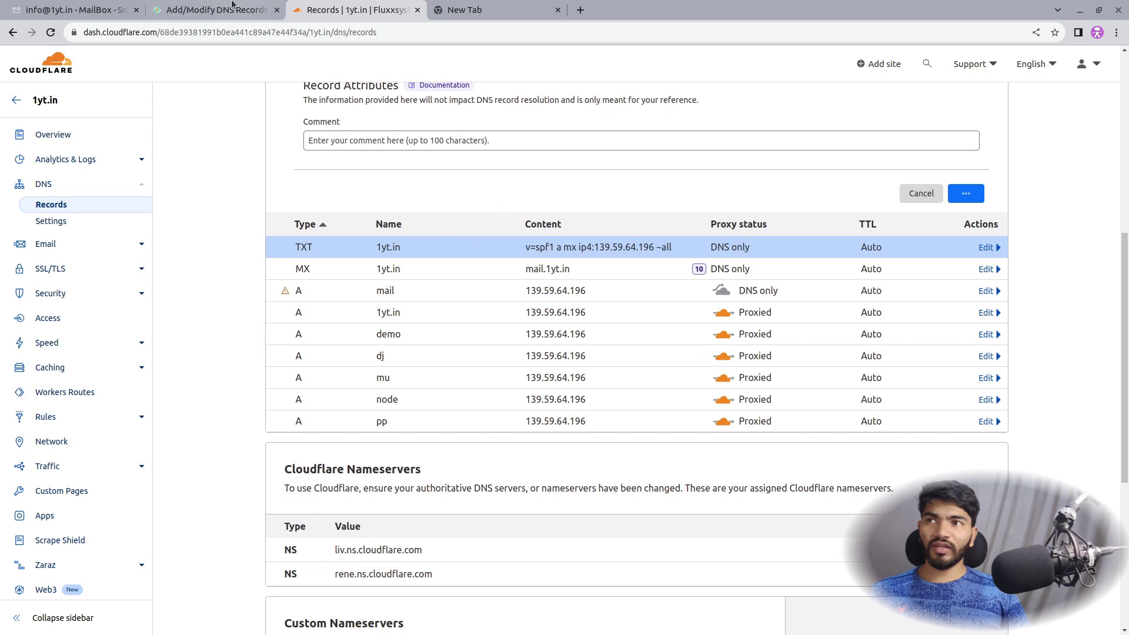
Look up the _domainkey TXT record name in CyberPanel
{"action": "left_click", "coordinate": [231, 8]}
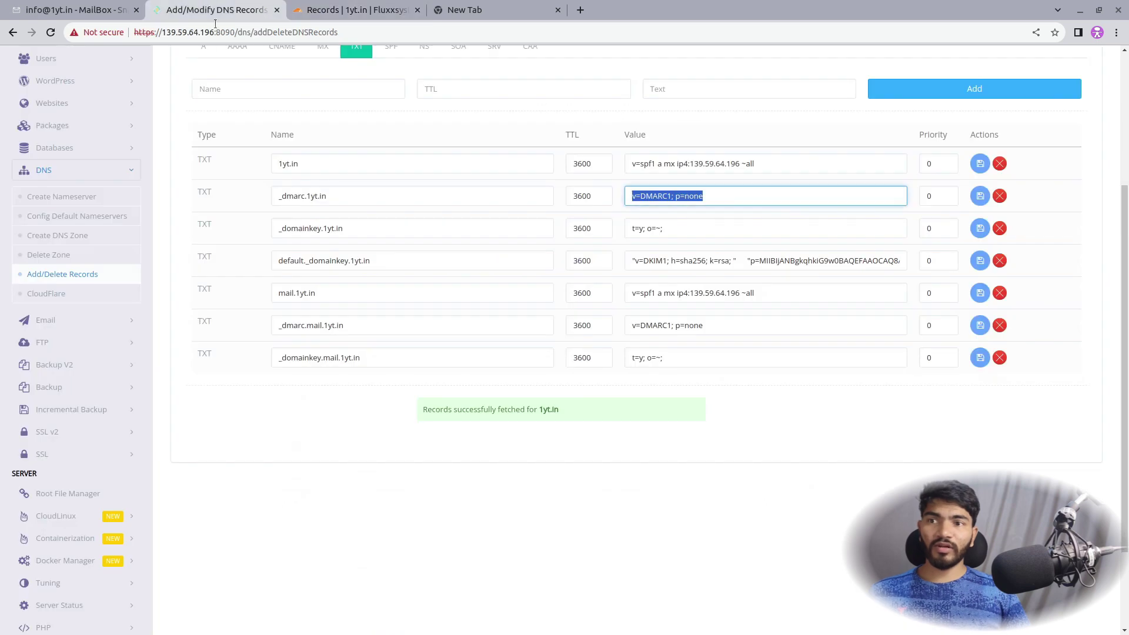
{"action": "double_click", "coordinate": [300, 223]}
{"action": "key", "text": "ctrl+c"}
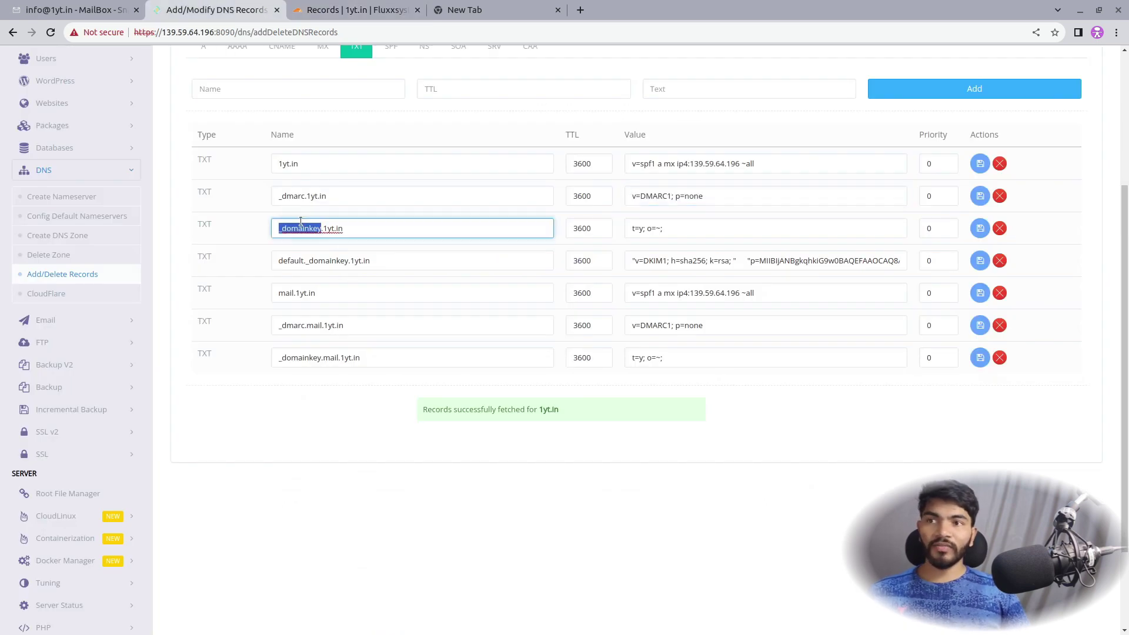
{"action": "left_click", "coordinate": [355, 8]}
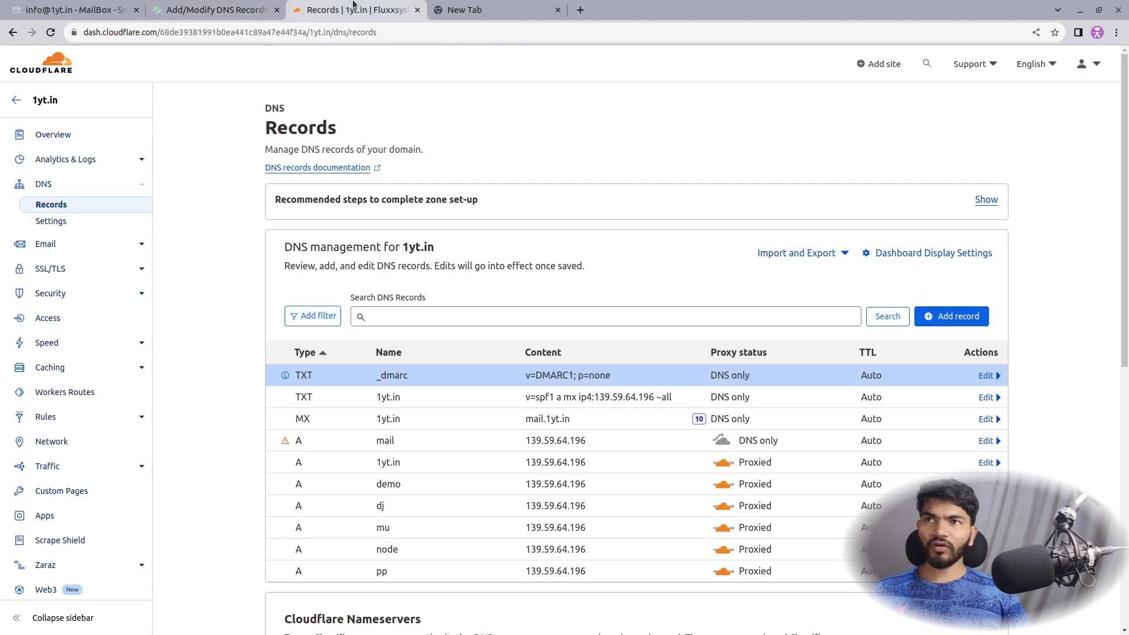
Start a new Cloudflare TXT record named _domainkey
{"action": "scroll", "coordinate": [407, 277], "scroll_direction": "down", "scroll_amount": 3}
{"action": "left_click", "coordinate": [945, 104]}
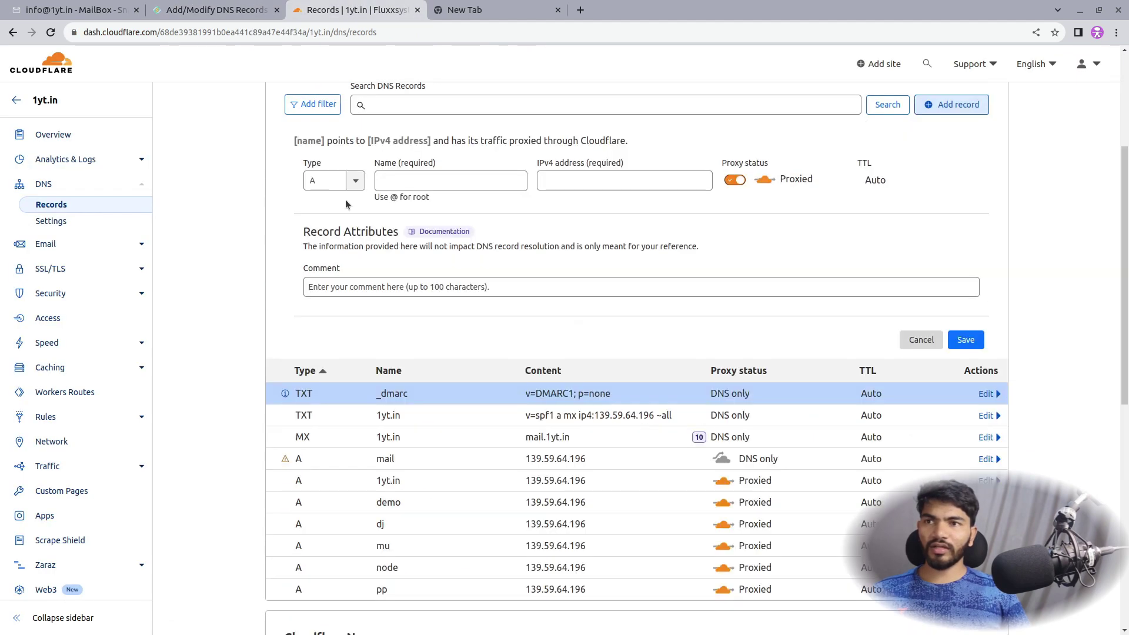
{"action": "type", "text": "txt"}
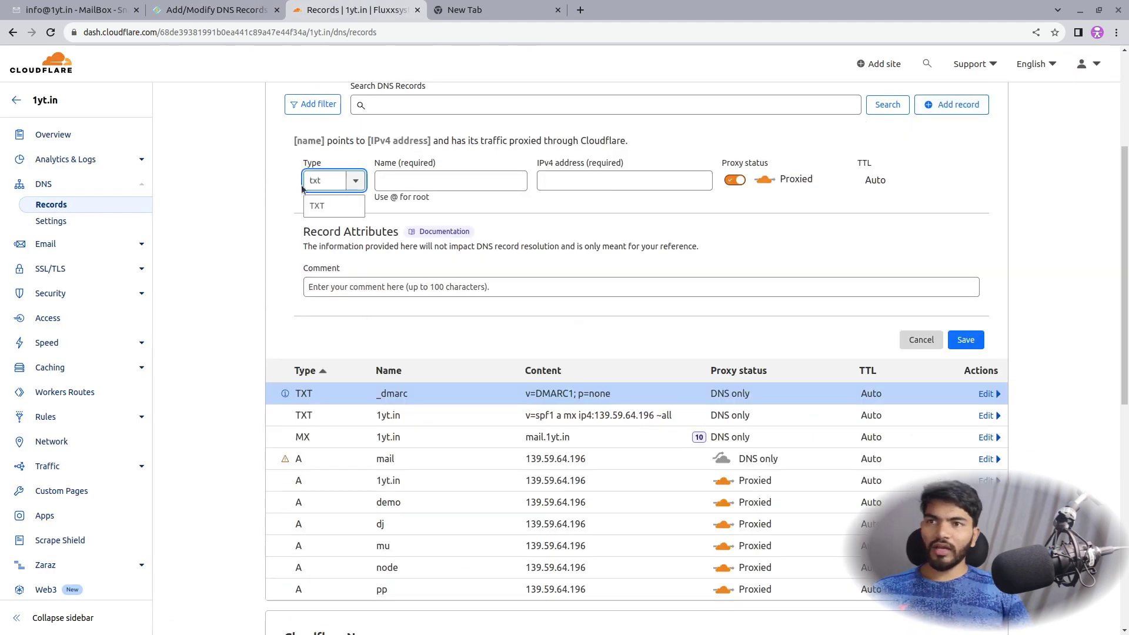
{"action": "left_click", "coordinate": [310, 203]}
{"action": "left_click", "coordinate": [468, 174]}
{"action": "key", "text": "ctrl+v"}
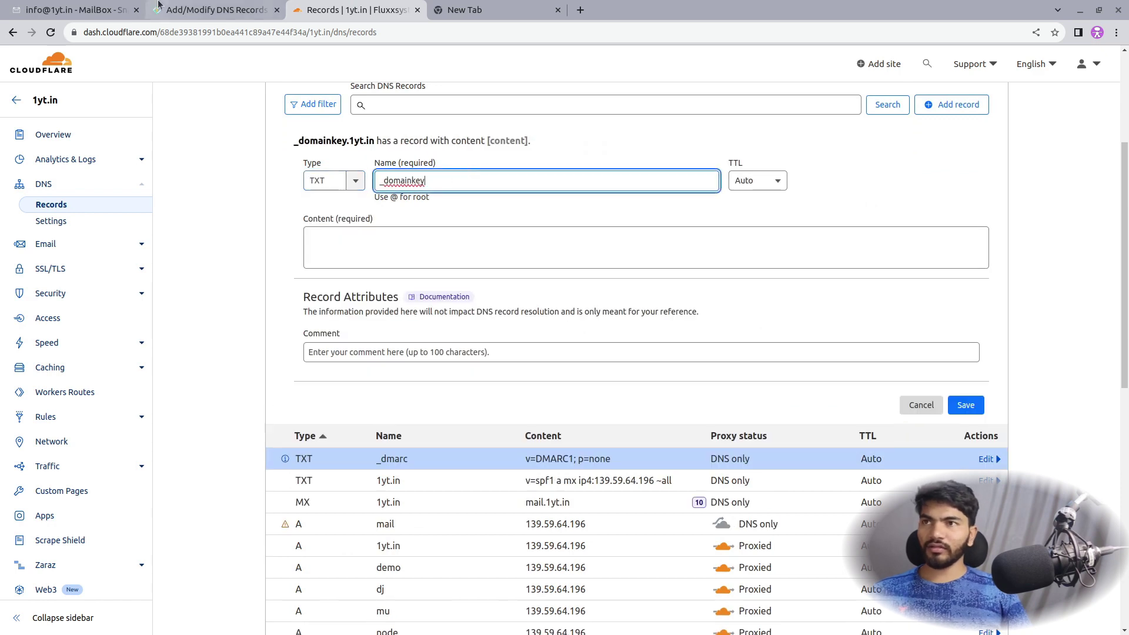
Copy t=y; o=~; from CyberPanel into its content and save the record
{"action": "left_click", "coordinate": [212, 9]}
{"action": "left_click", "coordinate": [708, 230]}
{"action": "key", "text": "ctrl+a"}
{"action": "key", "text": "ctrl+c"}
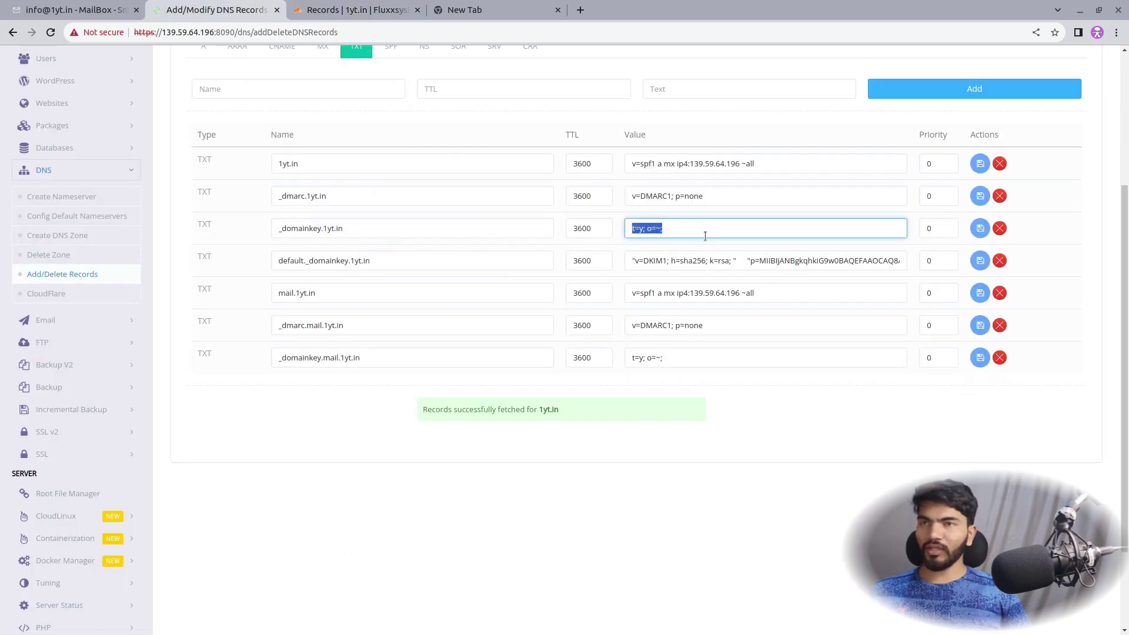
{"action": "left_click", "coordinate": [353, 9]}
{"action": "left_click", "coordinate": [467, 255]}
{"action": "key", "text": "ctrl+v"}
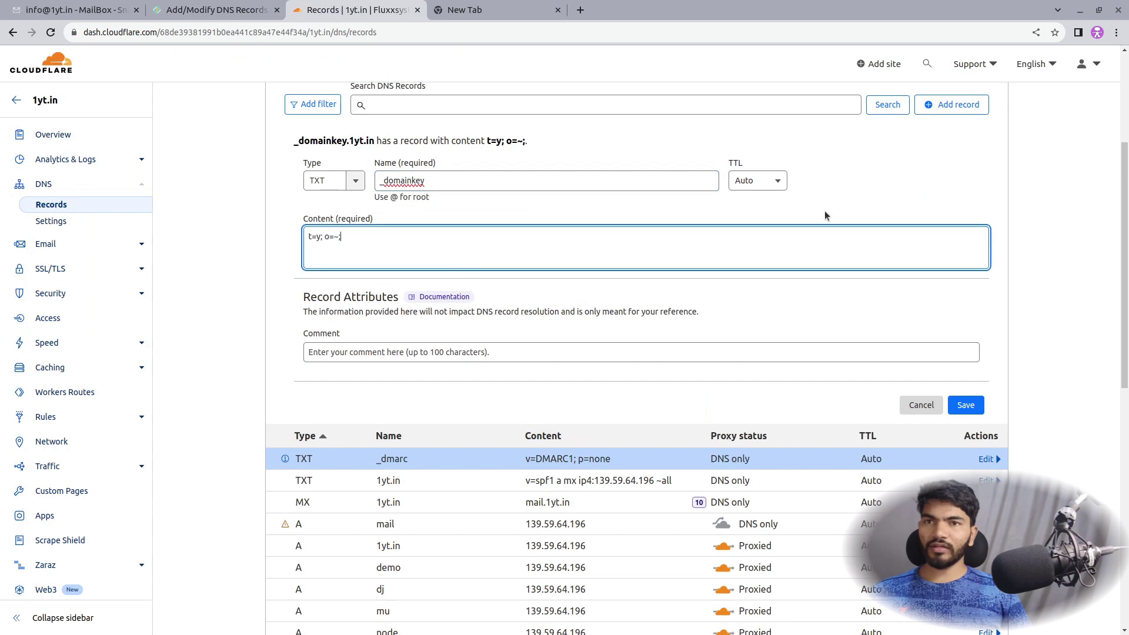
{"action": "scroll", "coordinate": [883, 206], "scroll_direction": "down", "scroll_amount": 3}
{"action": "left_click", "coordinate": [966, 193]}
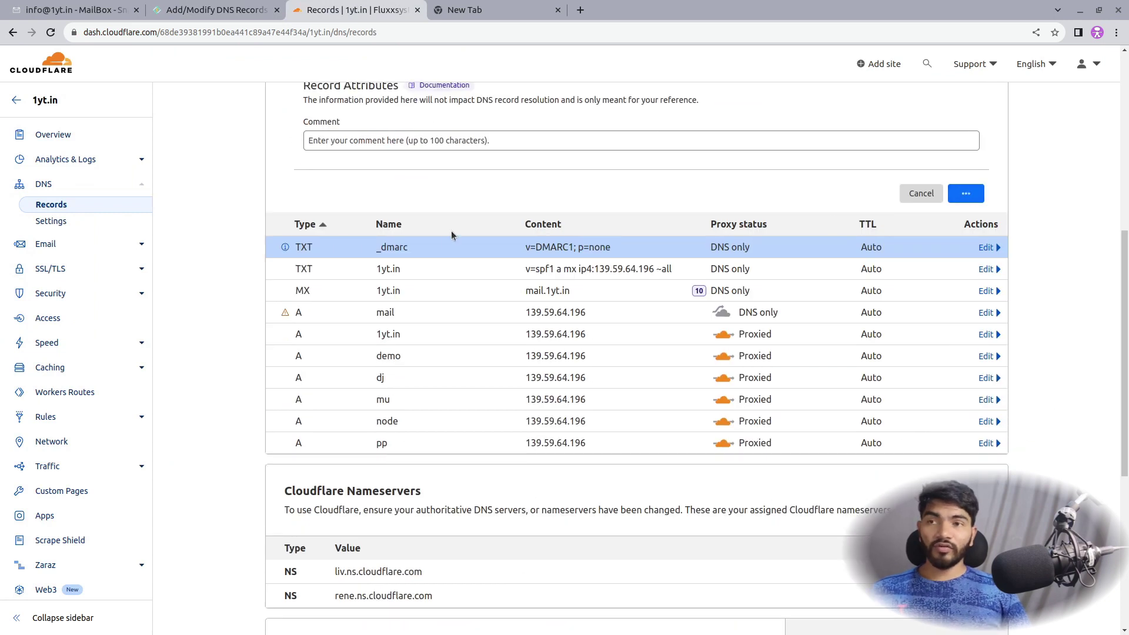
{"action": "scroll", "coordinate": [494, 241], "scroll_direction": "down", "scroll_amount": 3}
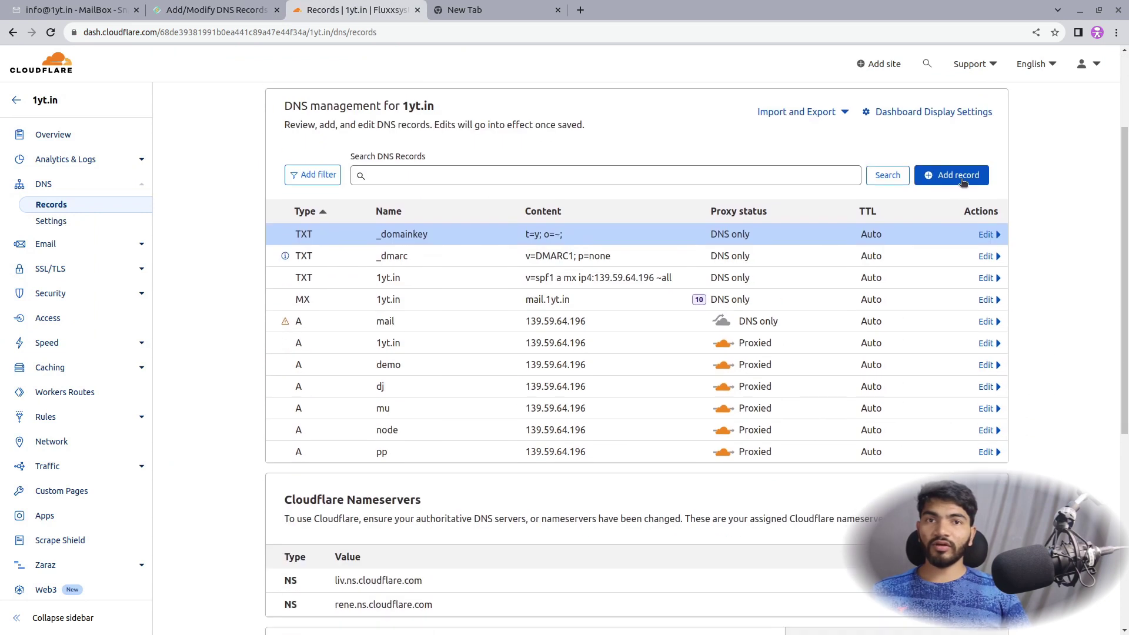
Start a new Cloudflare record named default._domainkey, copied from CyberPanel
{"action": "left_click", "coordinate": [951, 175]}
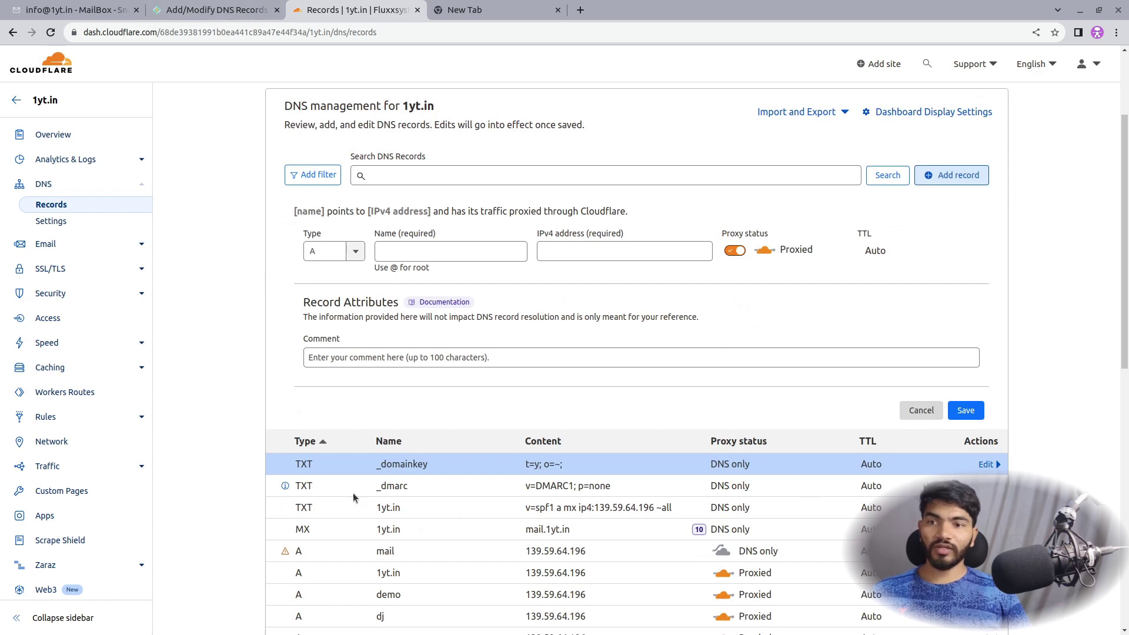
{"action": "left_click", "coordinate": [223, 10]}
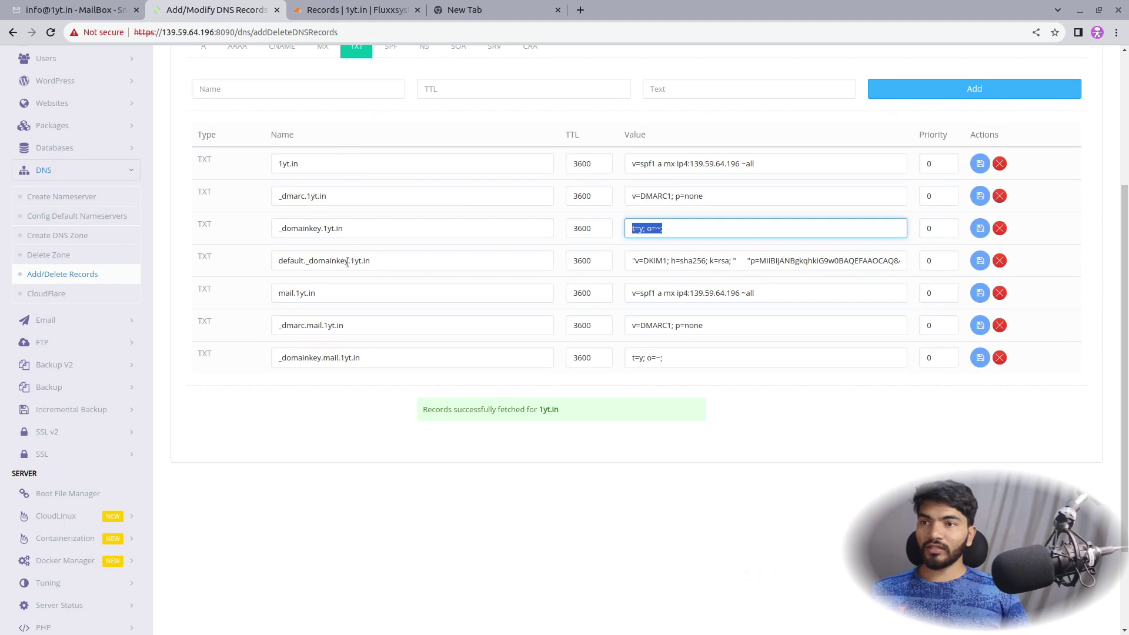
{"action": "left_click_drag", "start_coordinate": [348, 263], "coordinate": [233, 253]}
{"action": "key", "text": "ctrl+c"}
{"action": "left_click", "coordinate": [359, 10]}
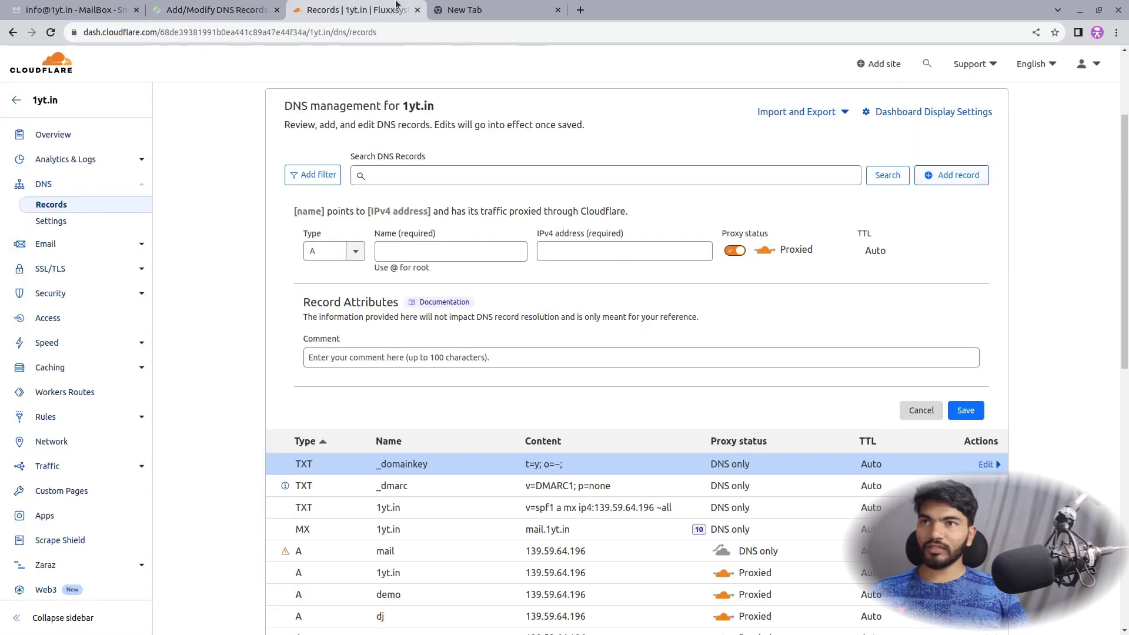
{"action": "left_click", "coordinate": [424, 251]}
{"action": "key", "text": "ctrl+v"}
{"action": "left_click_drag", "start_coordinate": [285, 211], "coordinate": [404, 211]}
Make it a TXT record containing CyberPanel's DKIM key value
{"action": "left_click", "coordinate": [208, 10]}
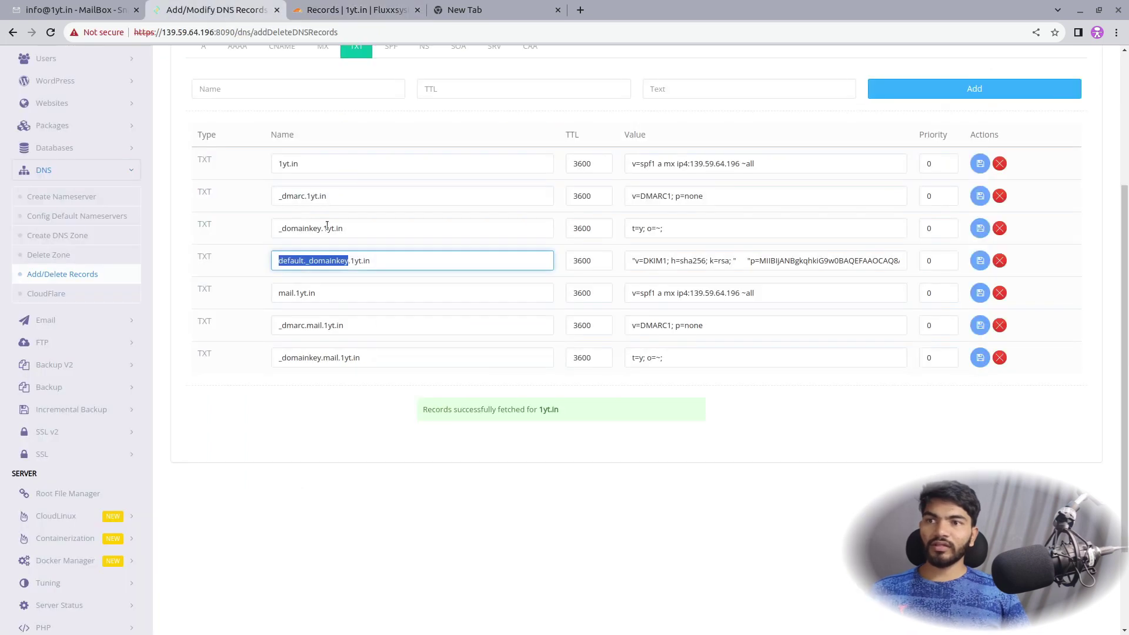
{"action": "left_click", "coordinate": [709, 265]}
{"action": "key", "text": "ctrl+a"}
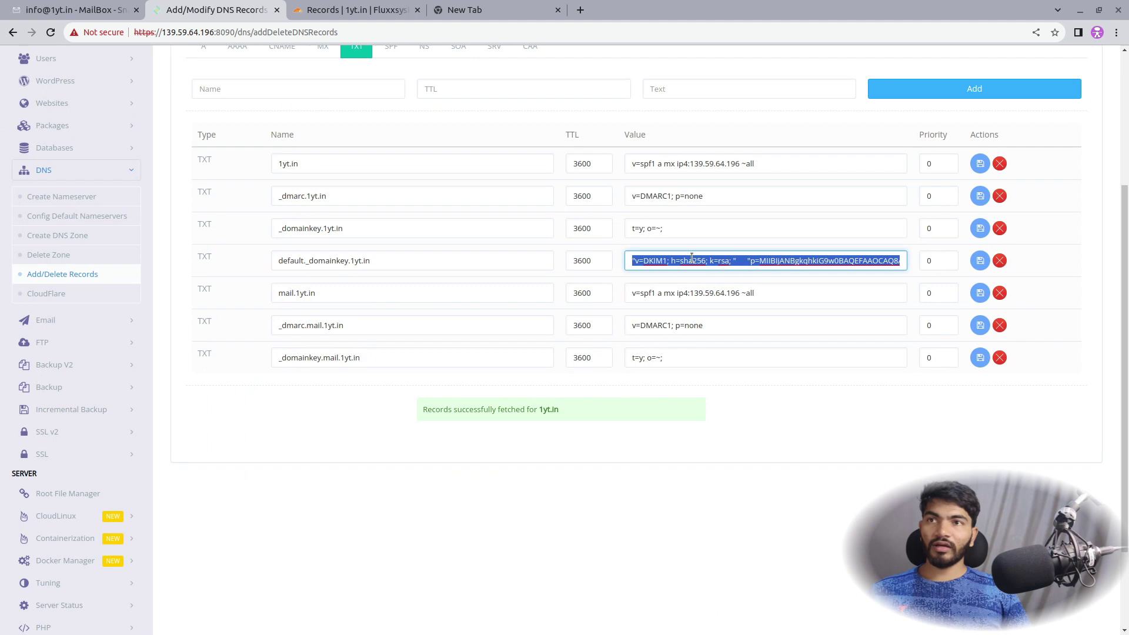
{"action": "left_click", "coordinate": [353, 10]}
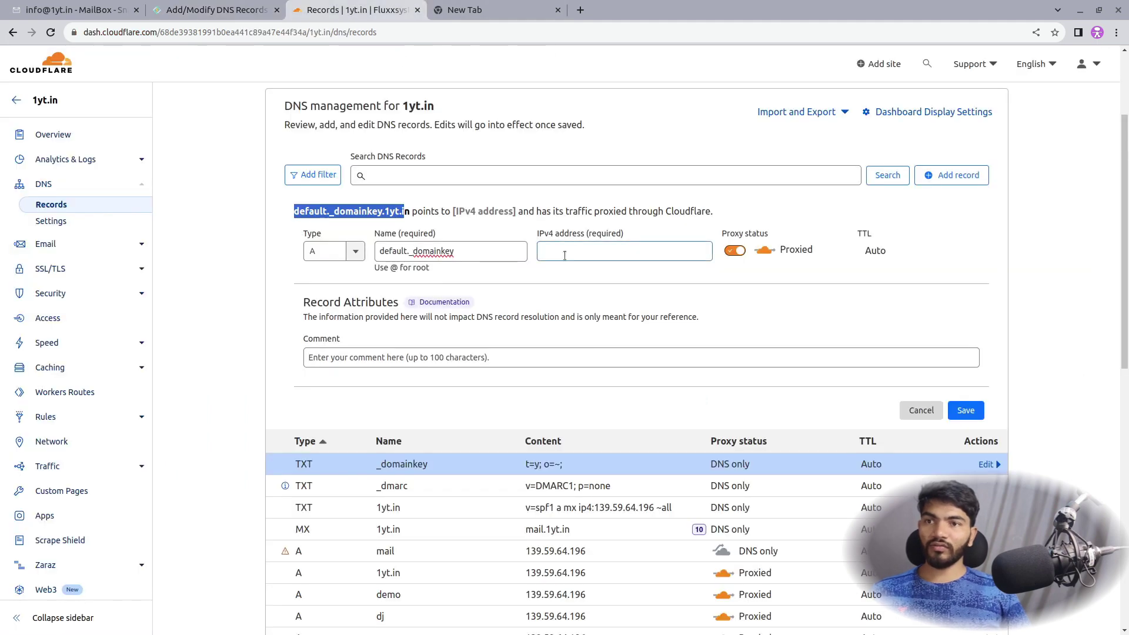
{"action": "left_click", "coordinate": [330, 252]}
{"action": "type", "text": "txt"}
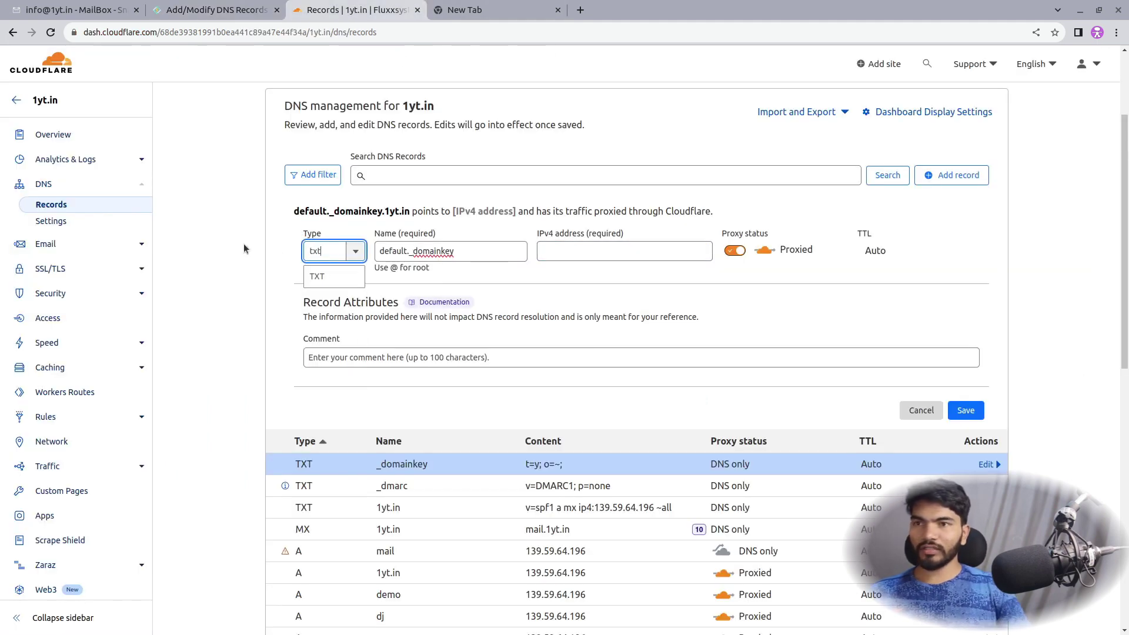
{"action": "left_click", "coordinate": [317, 277]}
{"action": "left_click", "coordinate": [436, 335]}
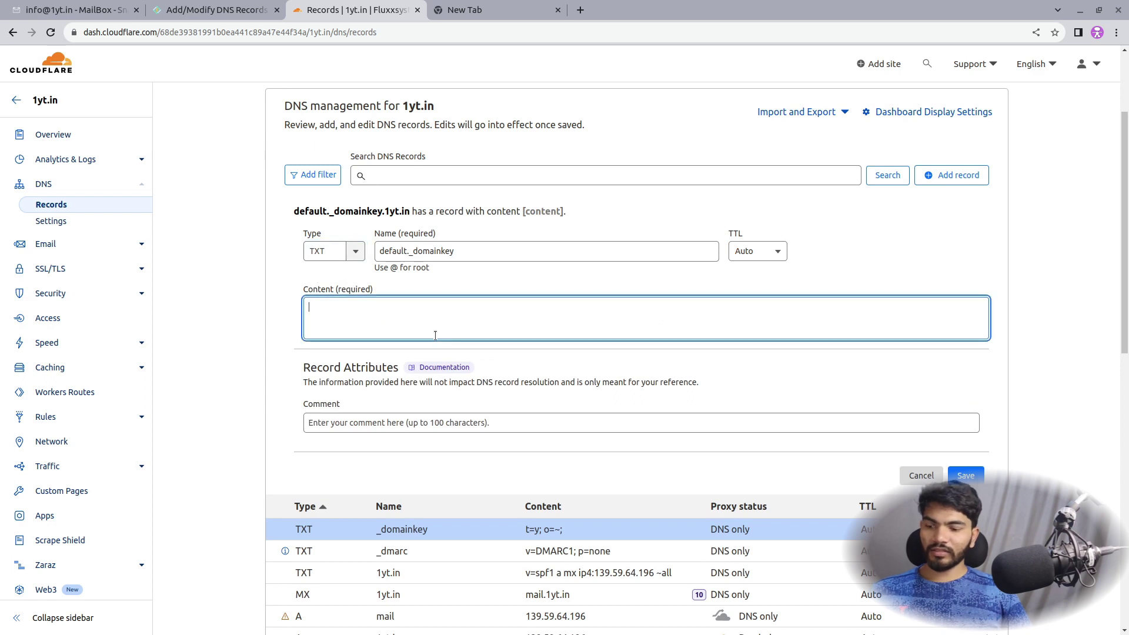
{"action": "key", "text": "ctrl+v"}
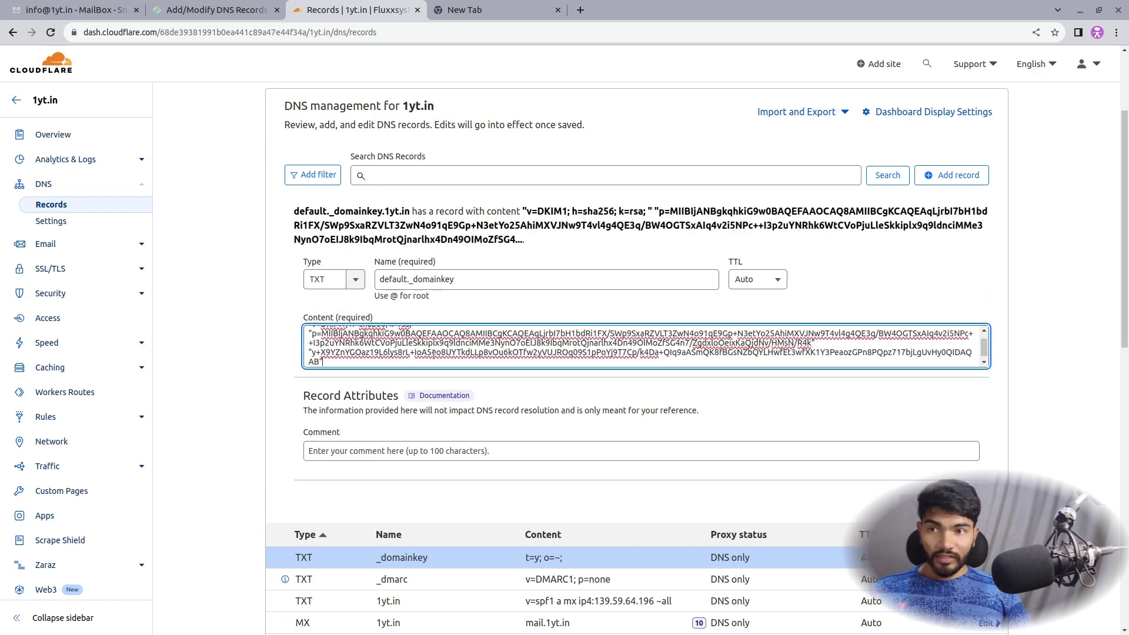
Delete the stray quote marks so content reads v=DKIM1; h=sha256; k=rsa; plus the key
{"action": "scroll", "coordinate": [433, 355], "scroll_direction": "up", "scroll_amount": 2}
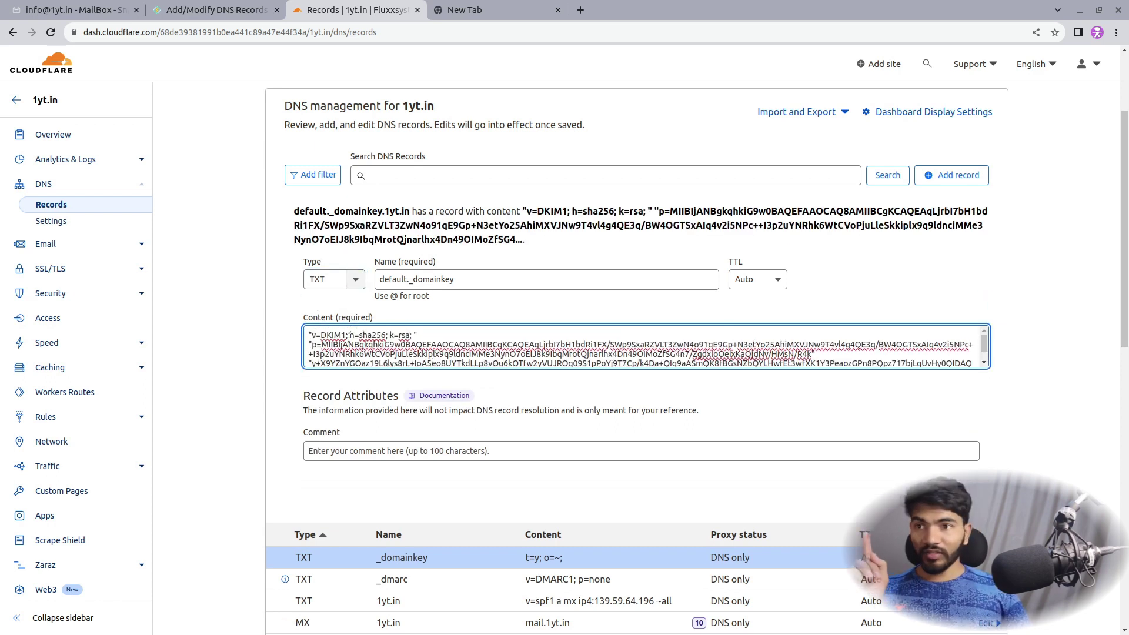
{"action": "left_click_drag", "start_coordinate": [312, 333], "coordinate": [301, 335]}
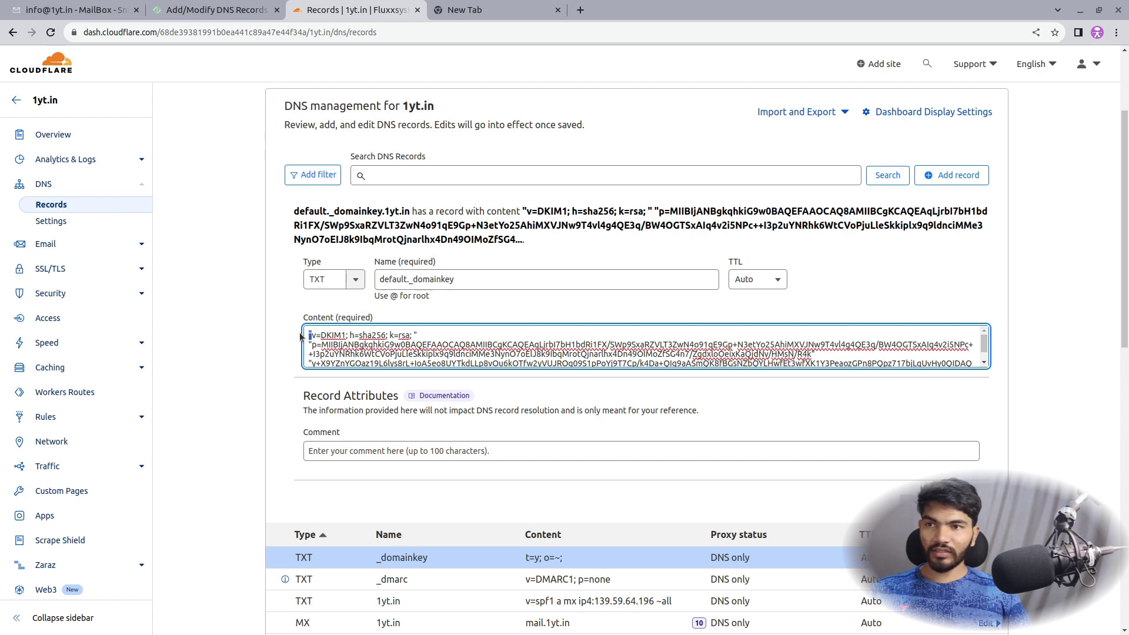
{"action": "key", "text": "Delete"}
{"action": "key", "text": "BackSpace"}
{"action": "key", "text": "BackSpace"}
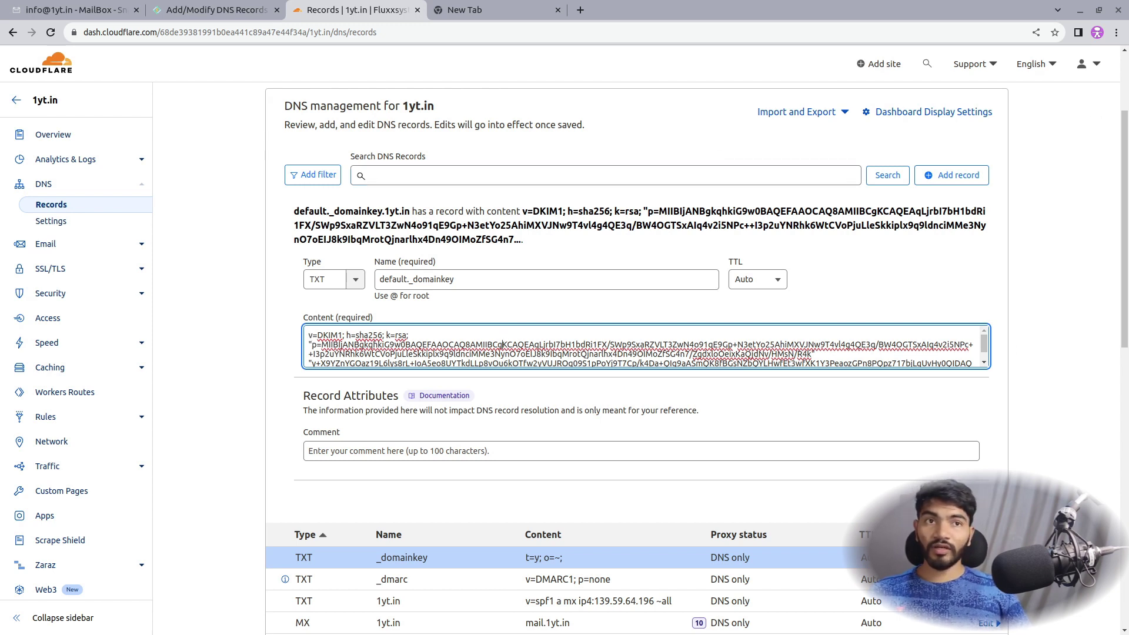
{"action": "key", "text": "alt+Tab"}
Split the Terminator window horizontally and close the top pane holding the remote server session
{"action": "right_click", "coordinate": [414, 121]}
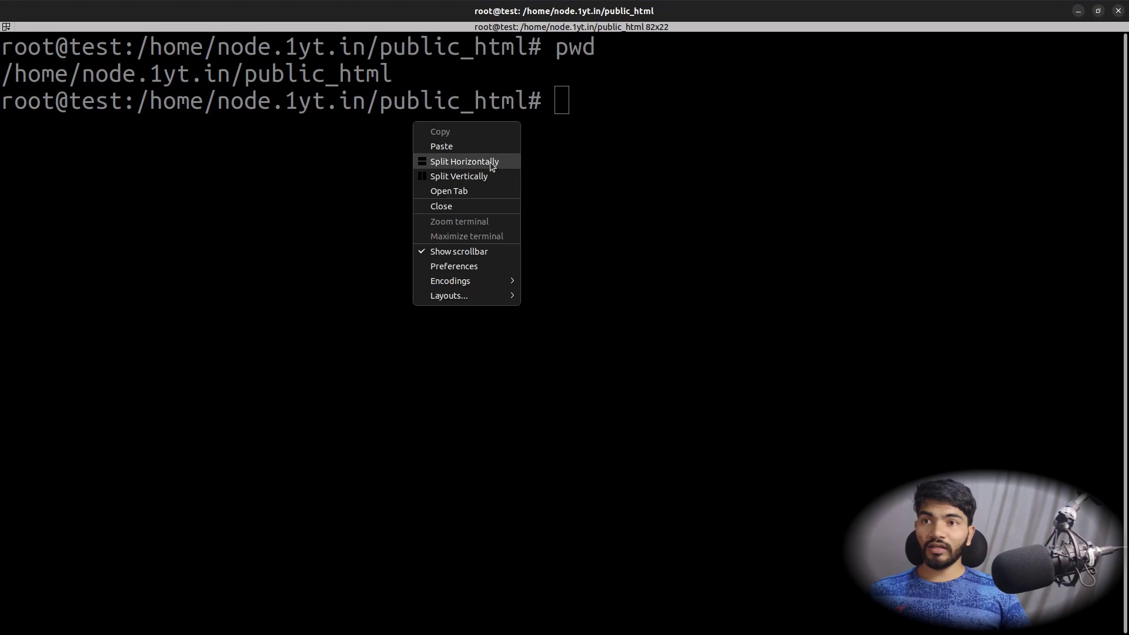
{"action": "left_click", "coordinate": [455, 161]}
{"action": "right_click", "coordinate": [507, 119]}
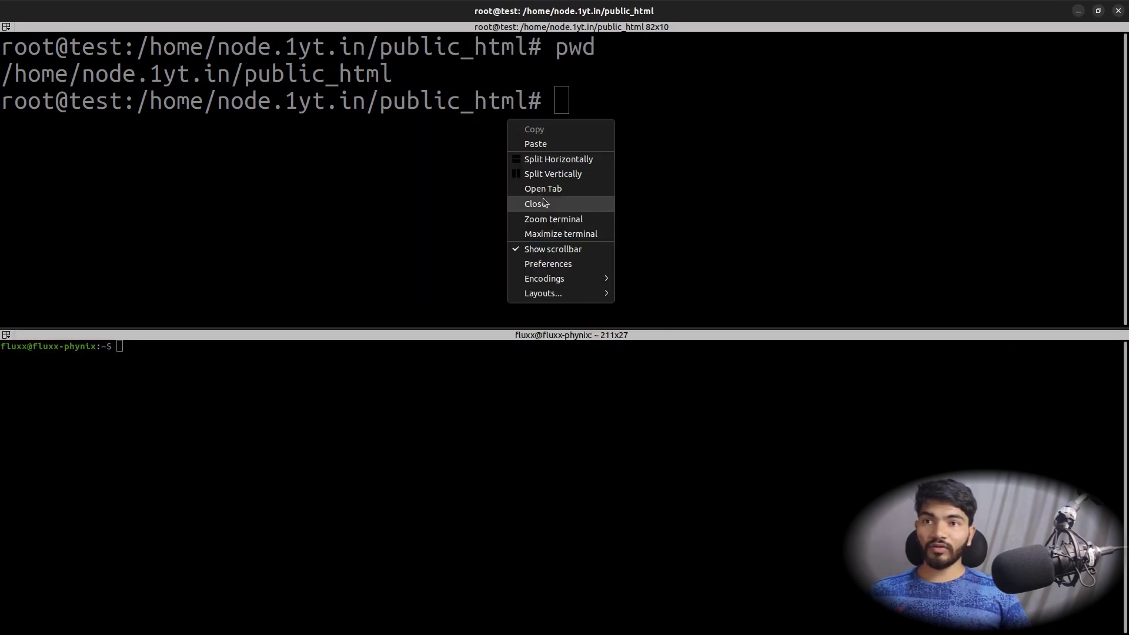
{"action": "left_click", "coordinate": [542, 200]}
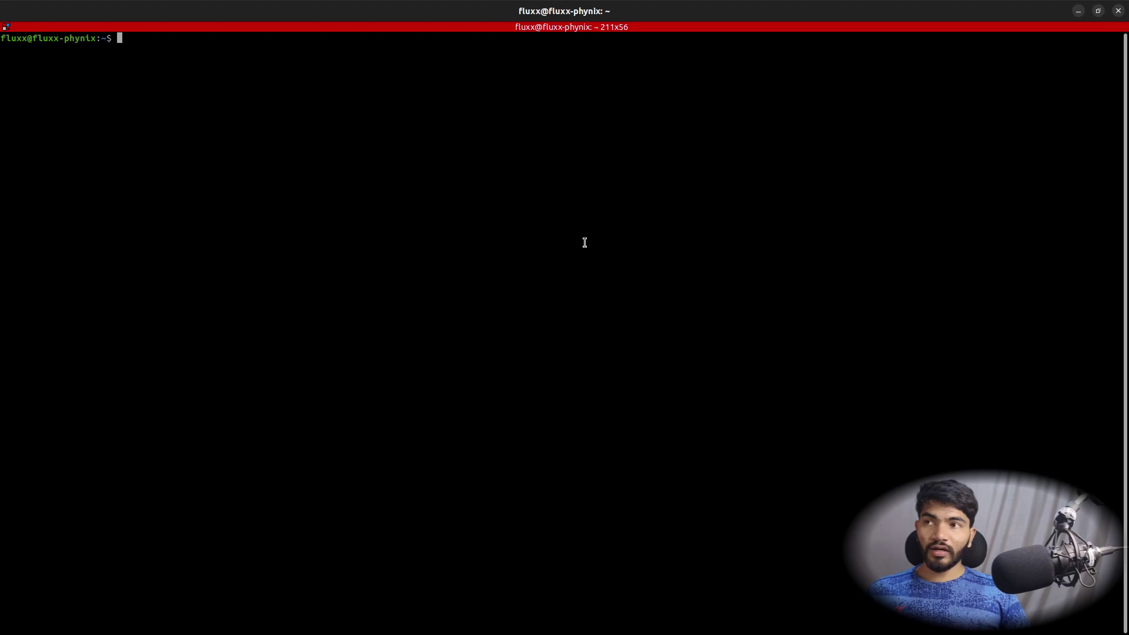
Enter code at the local shell prompt and bring the full-screen terminal back
{"action": "type", "text": "code ."}
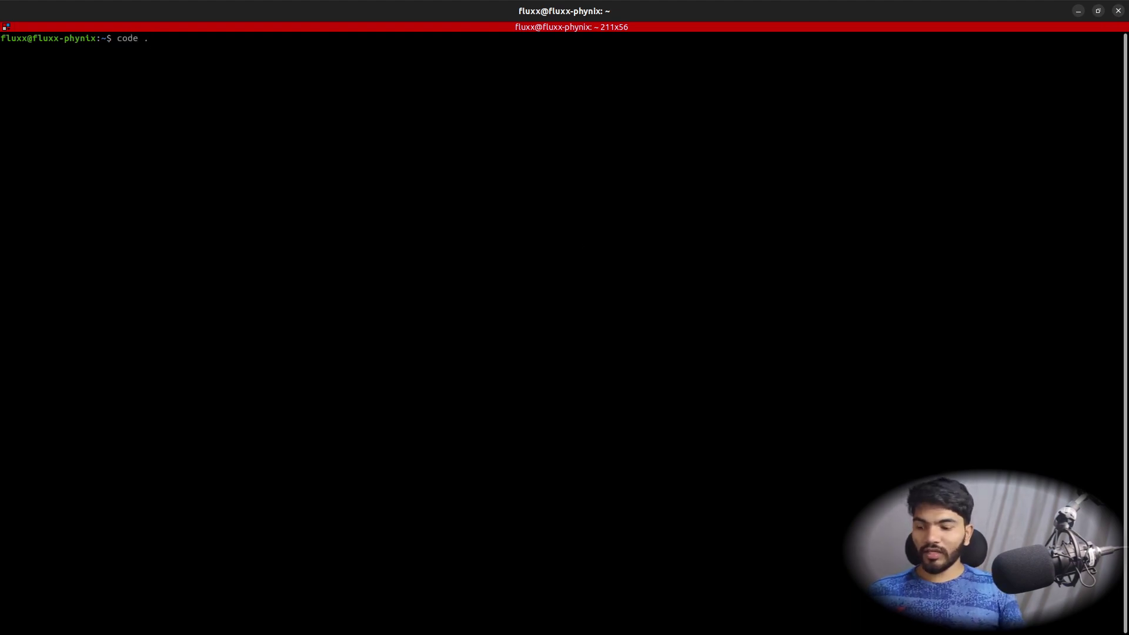
{"action": "key", "text": "super"}
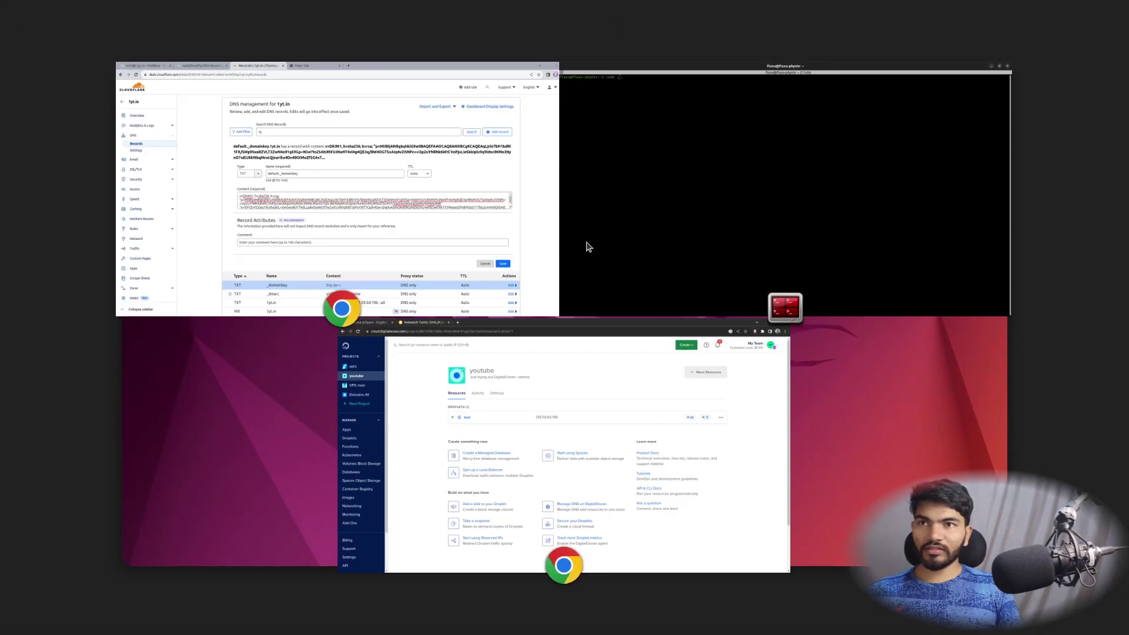
{"action": "left_click", "coordinate": [588, 247]}
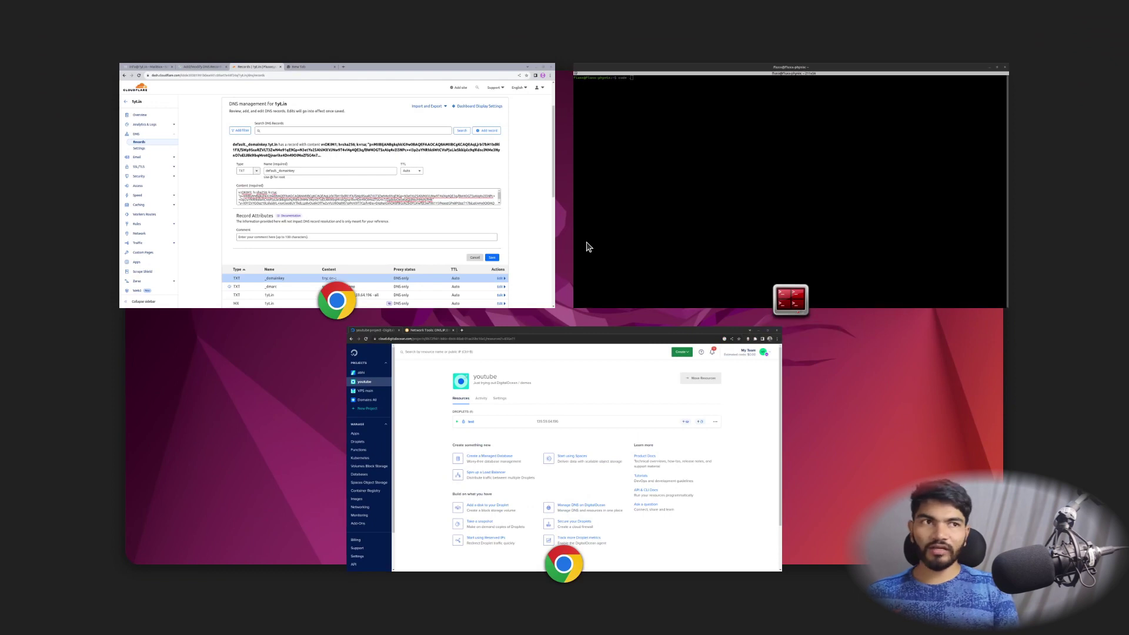
{"action": "left_click", "coordinate": [589, 247]}
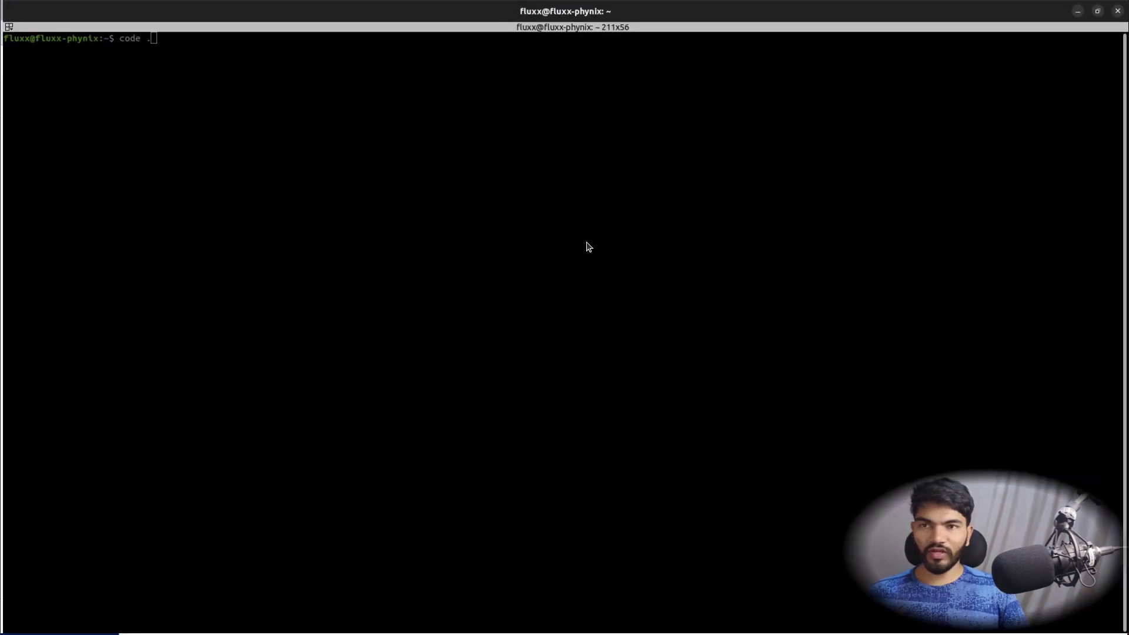
Launch VS Code and inspect the DKIM line's quoted key chunks in Untitled-1
{"action": "key", "text": "Return"}
{"action": "key", "text": "ctrl+a"}
{"action": "left_click", "coordinate": [240, 213]}
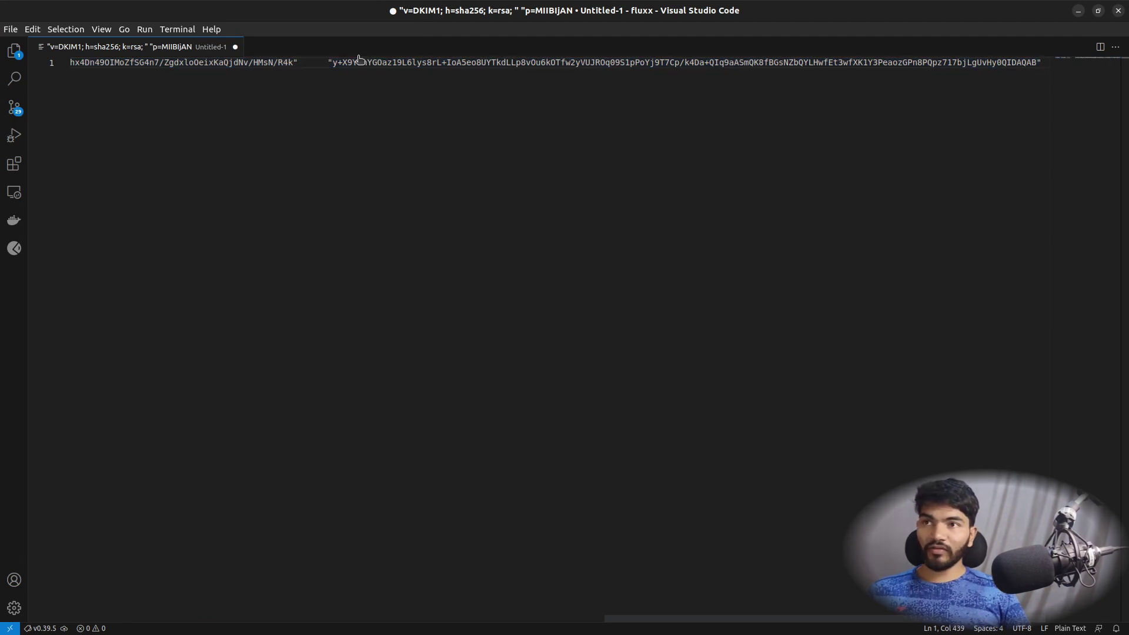
{"action": "left_click_drag", "start_coordinate": [301, 62], "coordinate": [20, 62]}
{"action": "key", "text": "ctrl+a"}
{"action": "left_click", "coordinate": [251, 102]}
{"action": "left_click", "coordinate": [331, 64]}
{"action": "key", "text": "shift+End"}
{"action": "key", "text": "Home"}
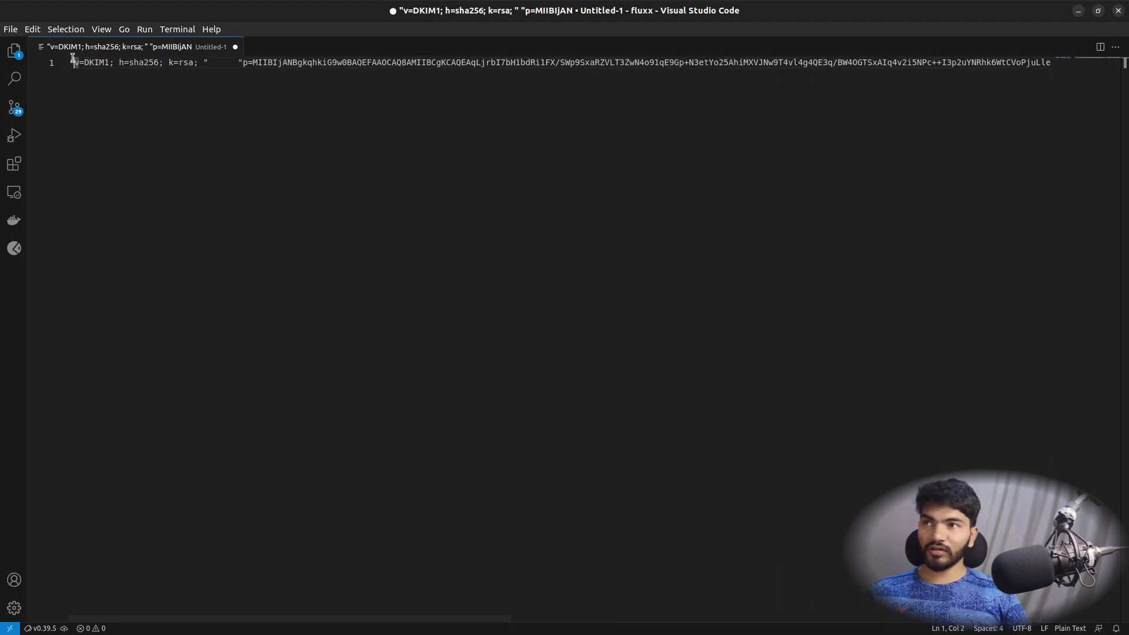
Delete every double quote from the DKIM line and select the whole cleaned value
{"action": "left_click_drag", "start_coordinate": [74, 63], "coordinate": [50, 62]}
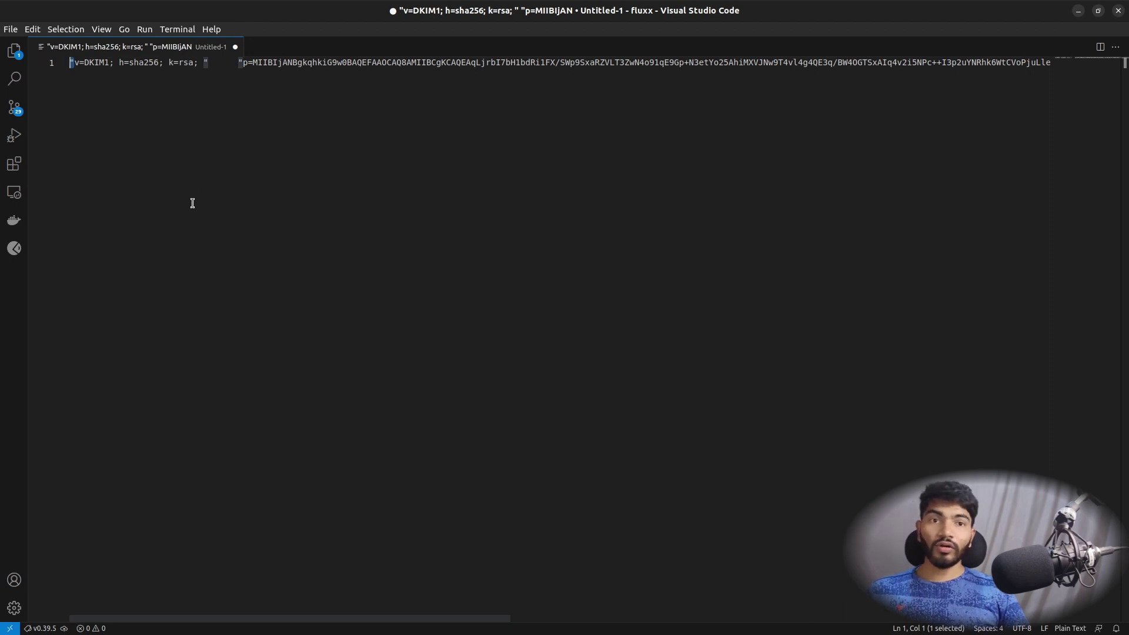
{"action": "key", "text": "ctrl+d"}
{"action": "key", "text": "ctrl+d"}
{"action": "key", "text": "ctrl+d"}
{"action": "key", "text": "ctrl+d"}
{"action": "key", "text": "ctrl+d"}
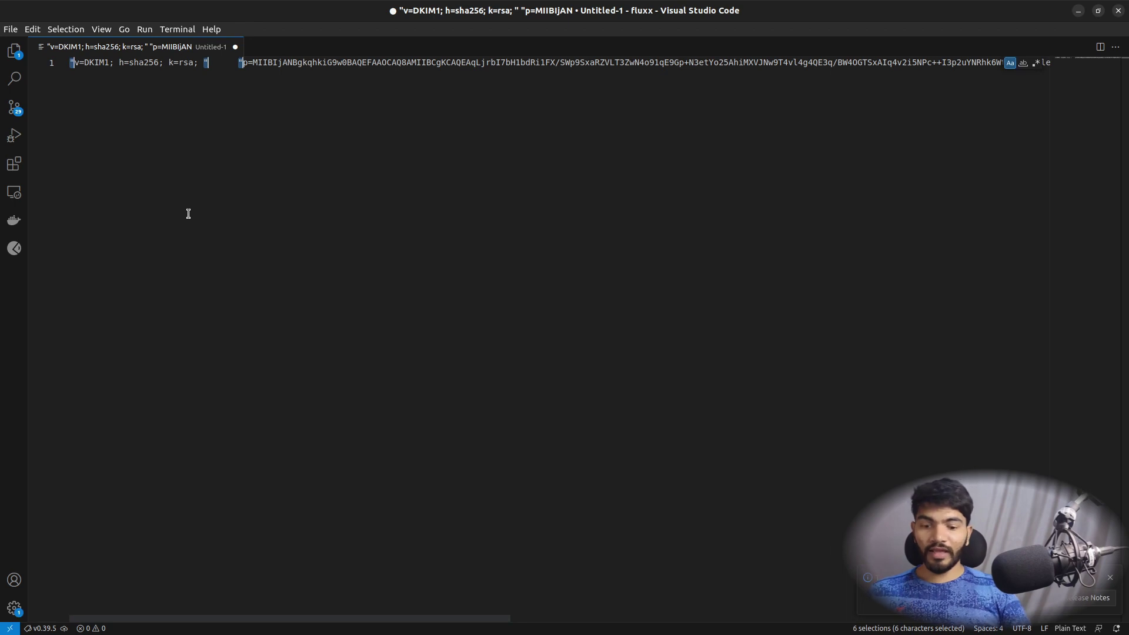
{"action": "key", "text": "BackSpace"}
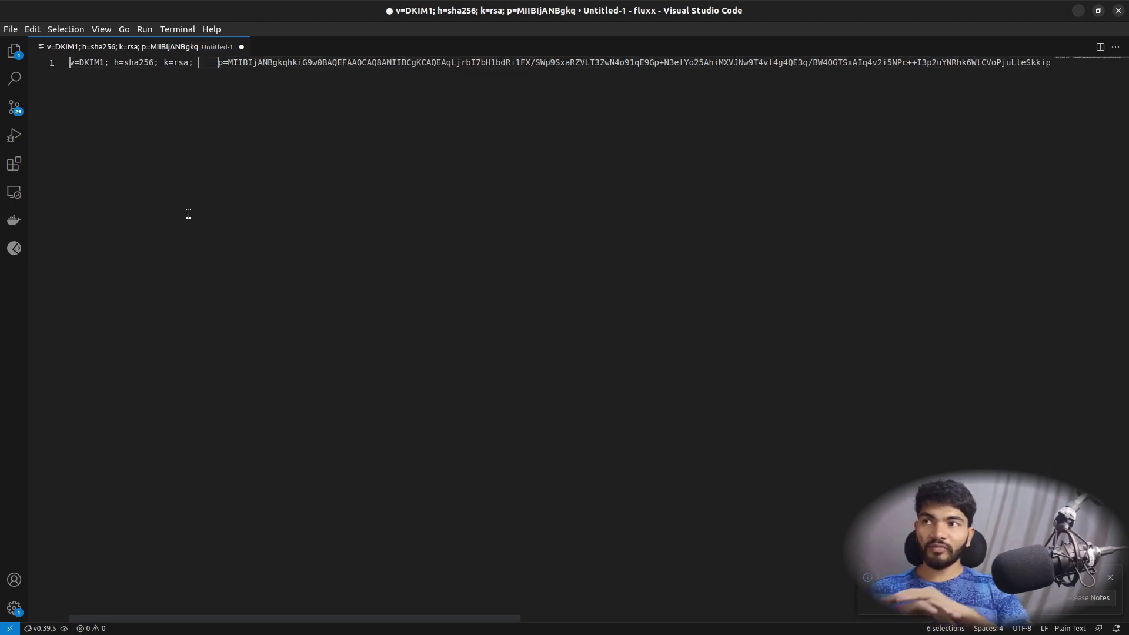
{"action": "key", "text": "Escape"}
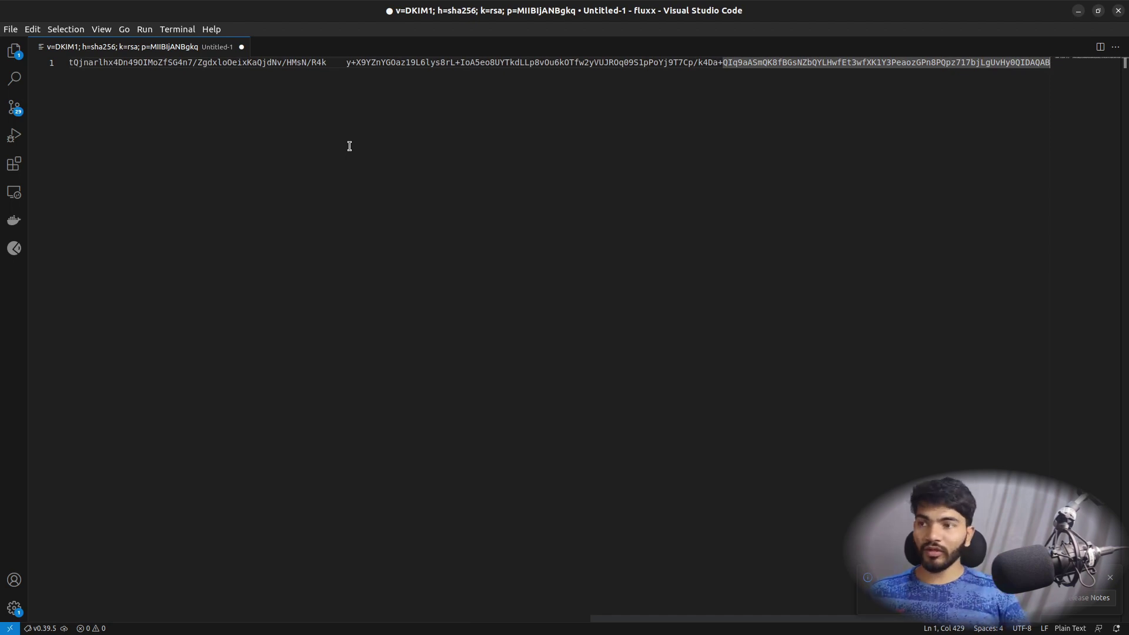
{"action": "double_click", "coordinate": [360, 62]}
{"action": "key", "text": "shift+alt+Right"}
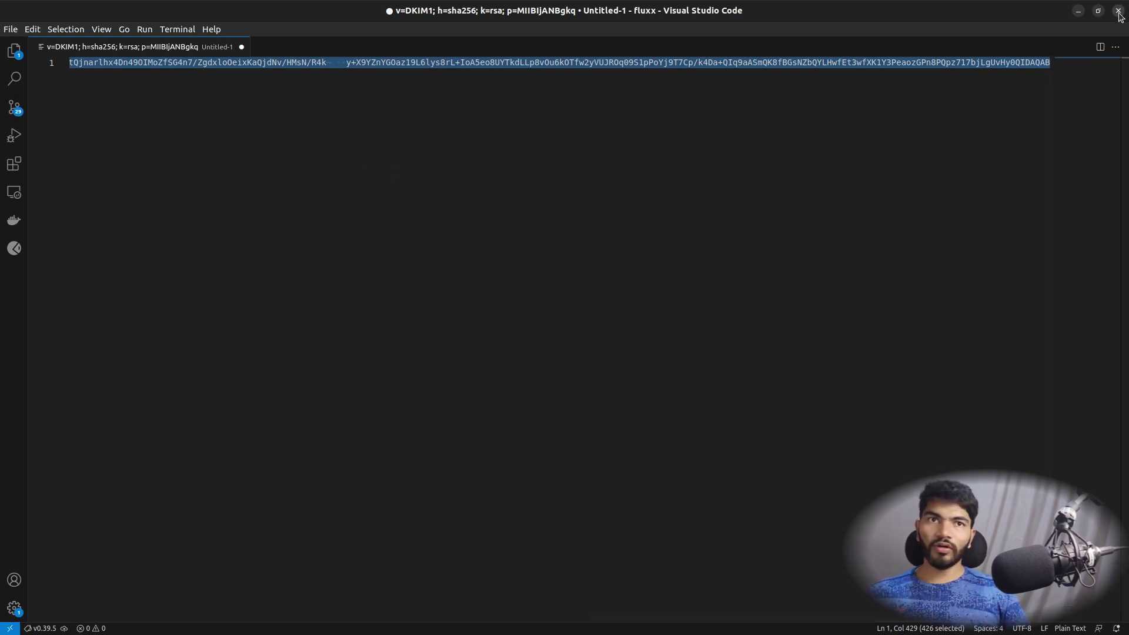
{"action": "left_click", "coordinate": [1078, 11]}
Replace default._domainkey's content with the quote-free DKIM key, save it, and select mail.1yt.in's SPF value
{"action": "left_click", "coordinate": [1079, 10]}
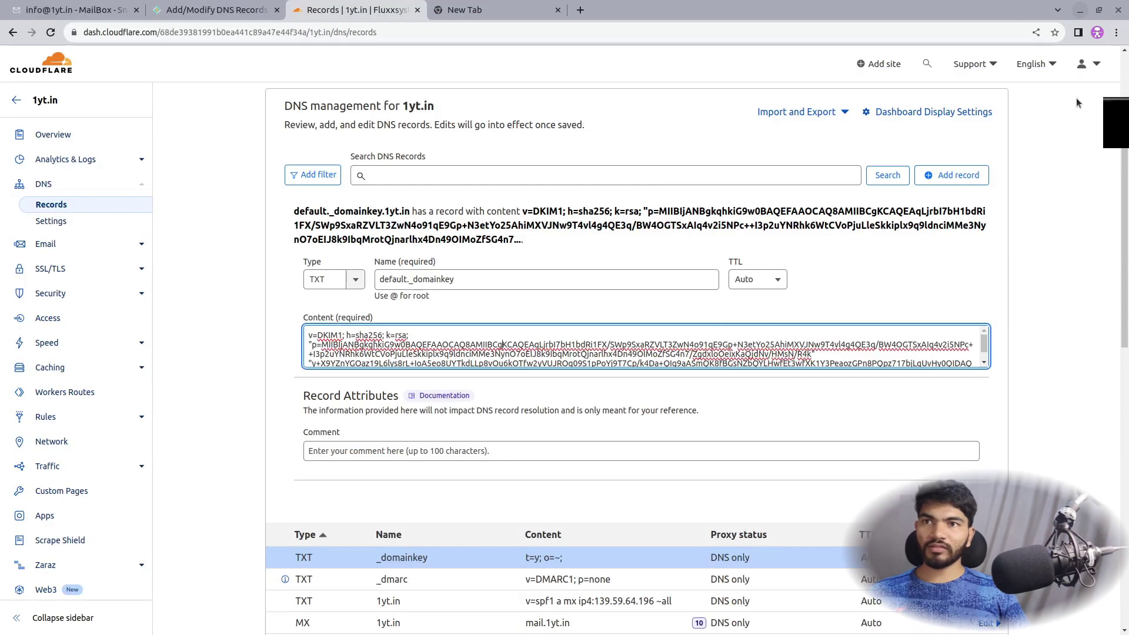
{"action": "left_click", "coordinate": [493, 346]}
{"action": "key", "text": "ctrl+a"}
{"action": "key", "text": "ctrl+v"}
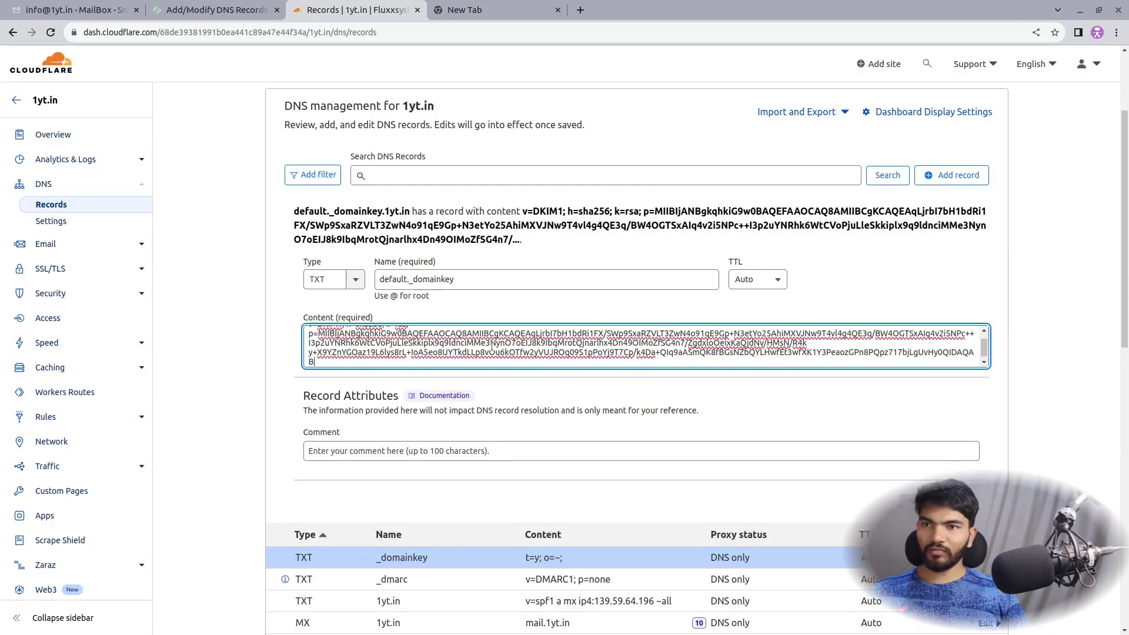
{"action": "scroll", "coordinate": [341, 362], "scroll_direction": "up", "scroll_amount": 2}
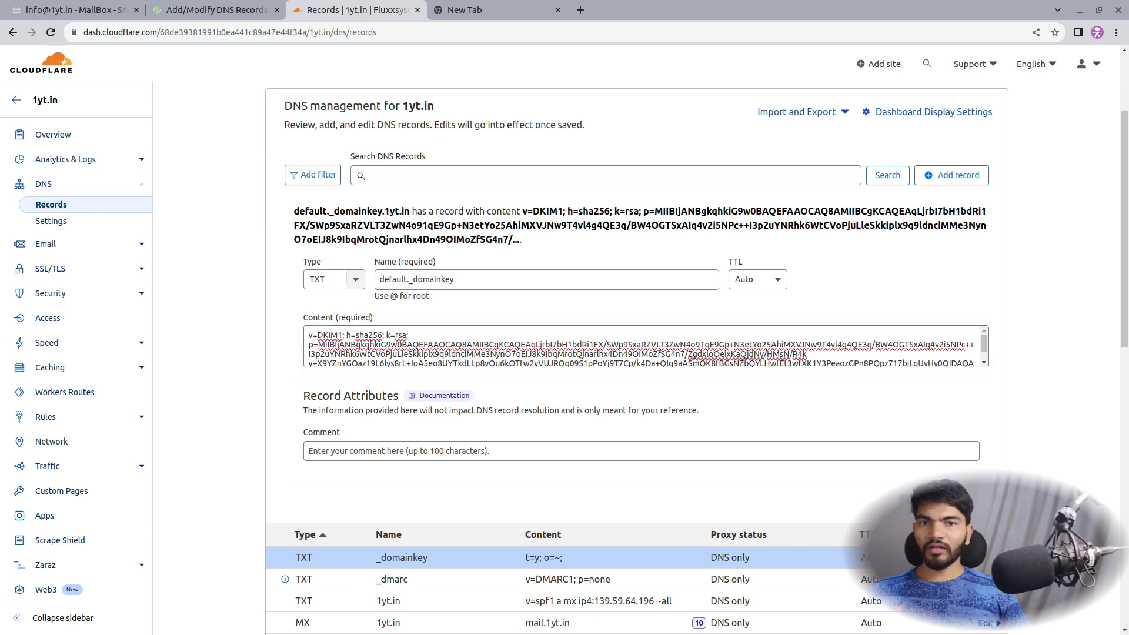
{"action": "key", "text": "ctrl+shift+Tab"}
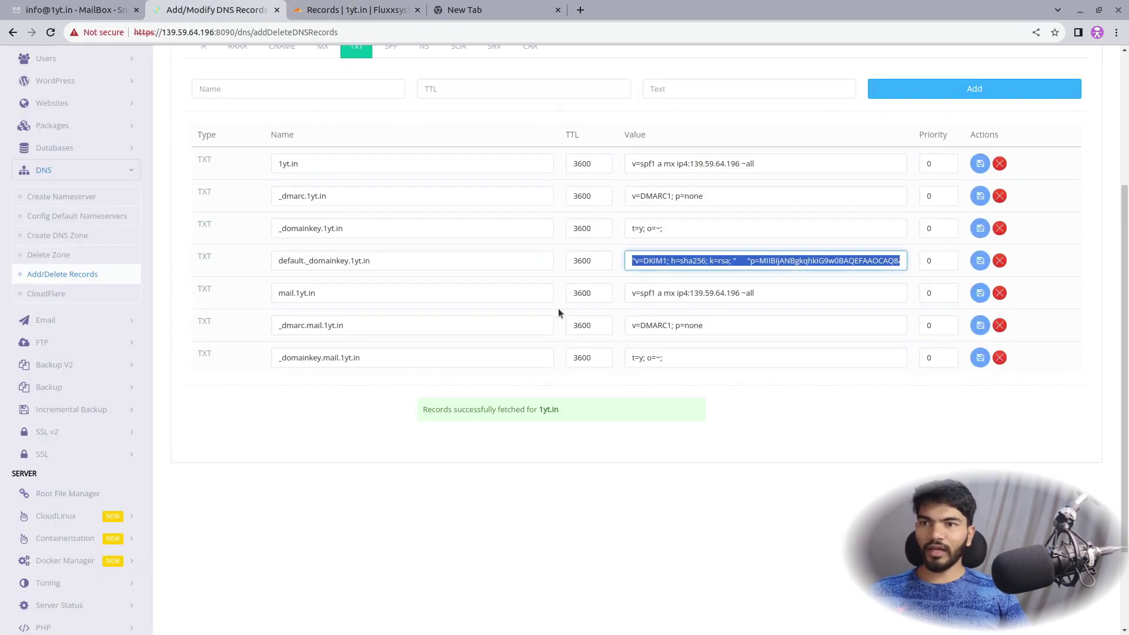
{"action": "double_click", "coordinate": [286, 293]}
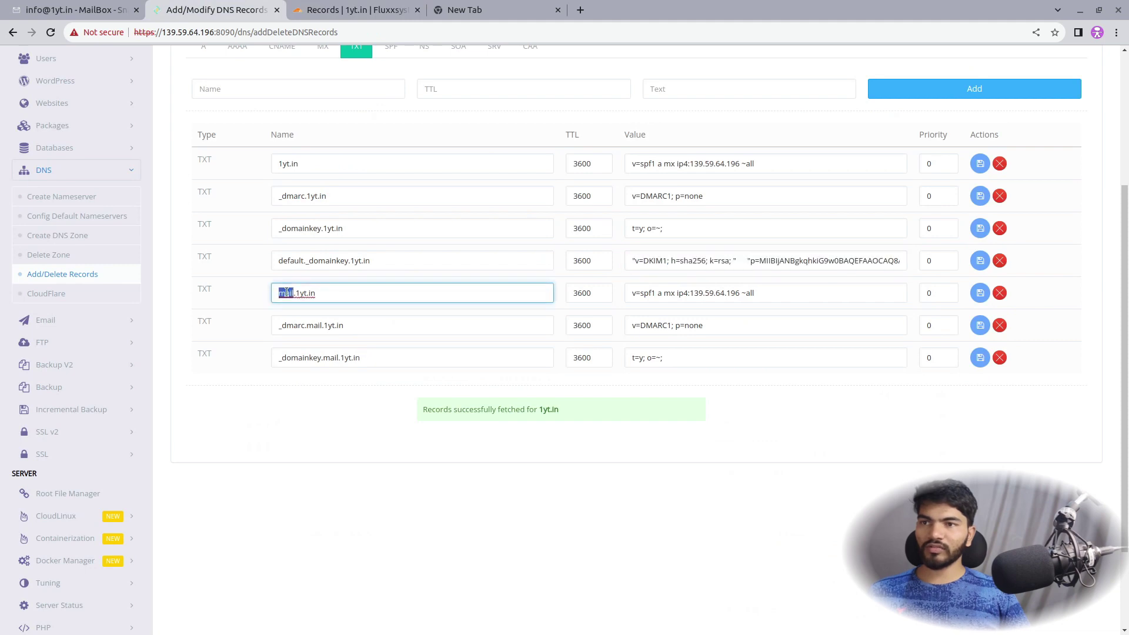
{"action": "left_click_drag", "start_coordinate": [799, 293], "coordinate": [559, 292]}
{"action": "key", "text": "ctrl+c"}
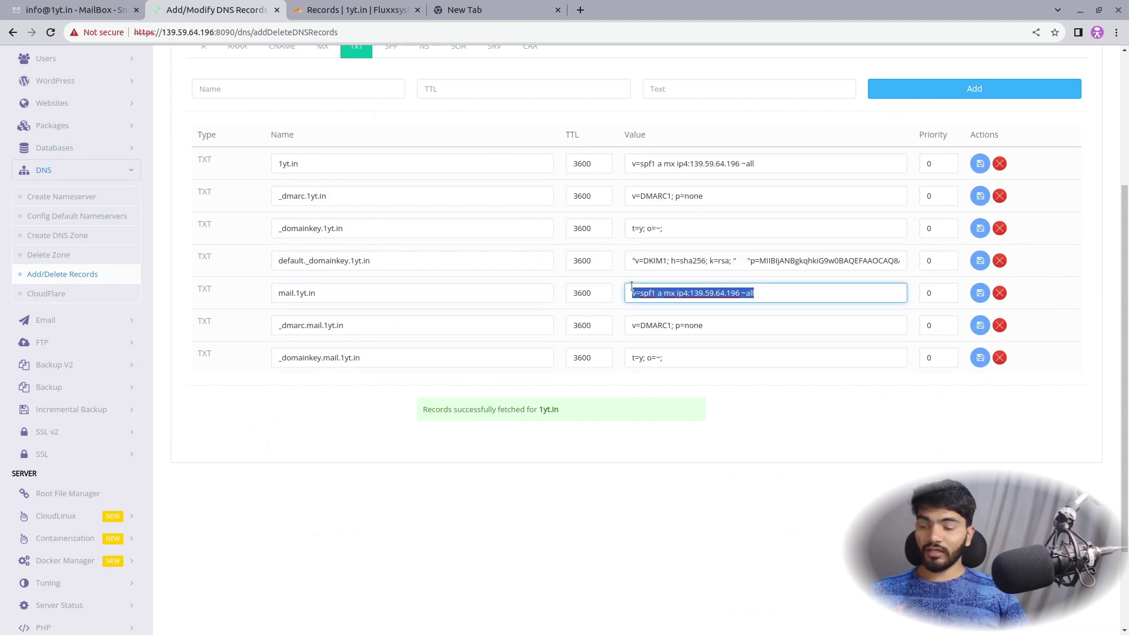
Add and save a TXT record named mail with the pasted SPF value
{"action": "left_click", "coordinate": [329, 10]}
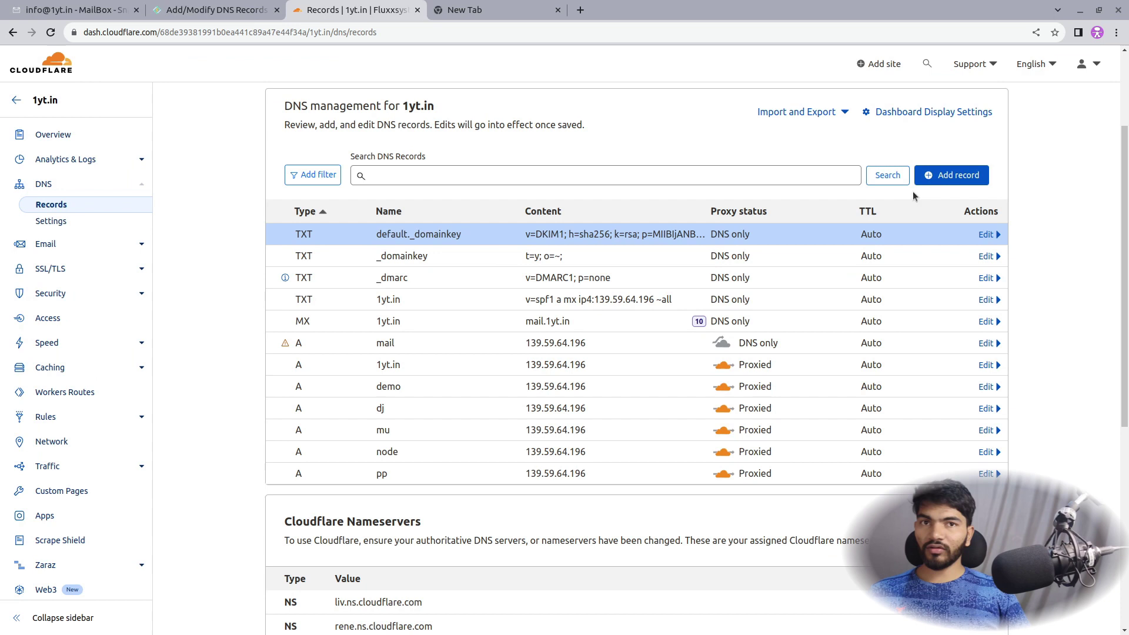
{"action": "left_click", "coordinate": [951, 174]}
{"action": "left_click", "coordinate": [339, 252]}
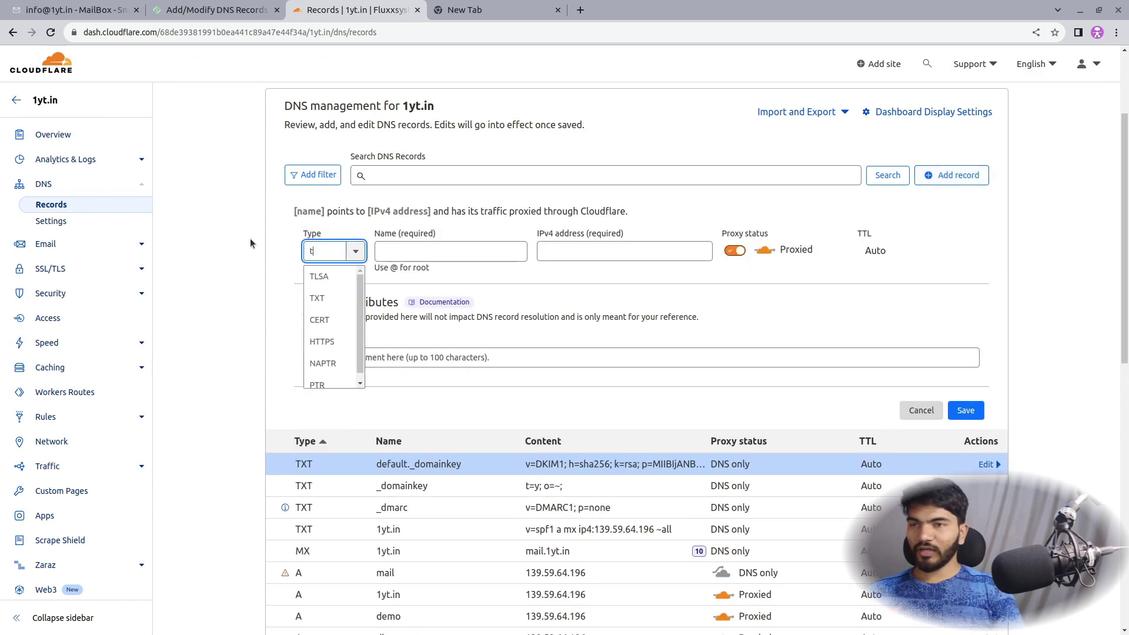
{"action": "type", "text": "txt"}
{"action": "key", "text": "Return"}
{"action": "left_click", "coordinate": [448, 252]}
{"action": "type", "text": "mail"}
{"action": "left_click_drag", "start_coordinate": [294, 211], "coordinate": [343, 210]}
{"action": "left_click", "coordinate": [421, 330]}
{"action": "key", "text": "ctrl+v"}
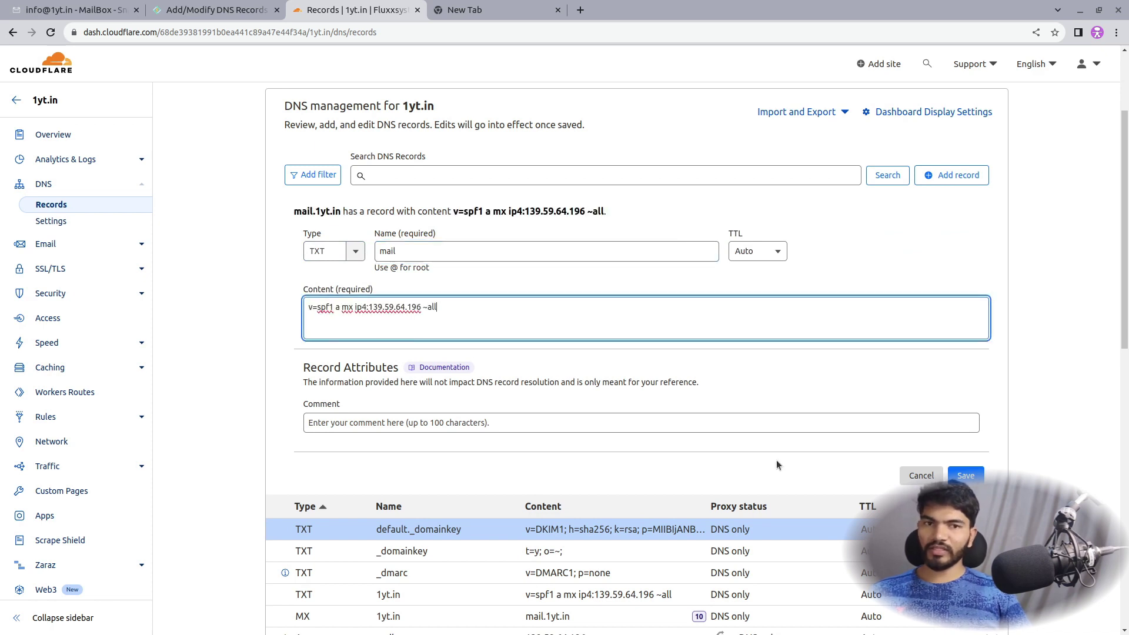
{"action": "left_click", "coordinate": [965, 475]}
Start another TXT record named _dmarc.mail, copied from CyberPanel
{"action": "left_click", "coordinate": [229, 8]}
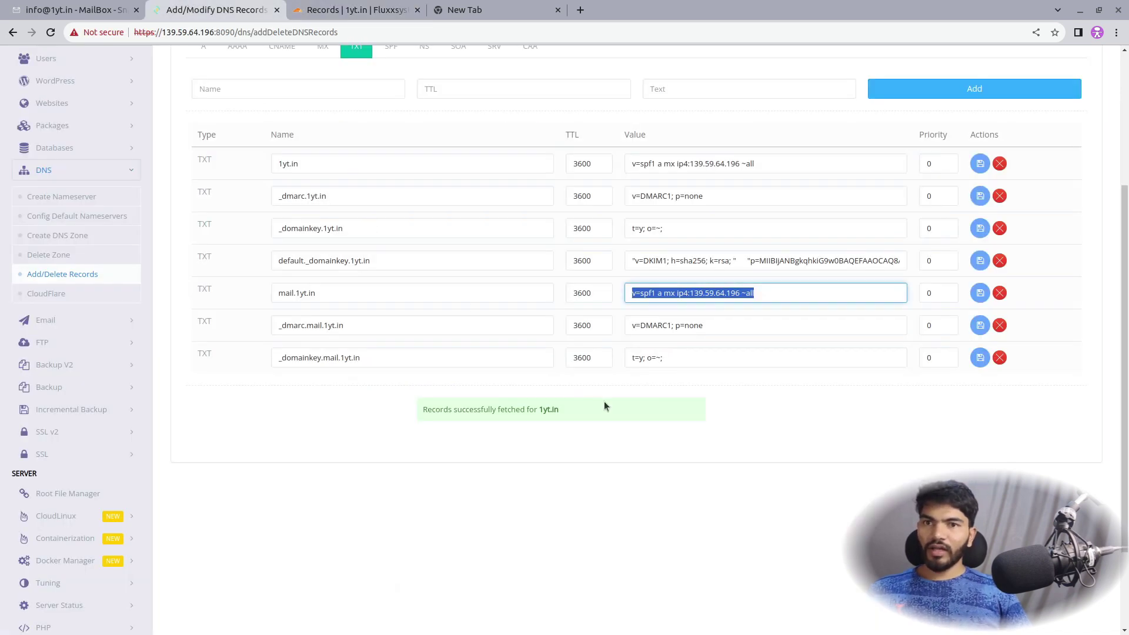
{"action": "left_click_drag", "start_coordinate": [322, 326], "coordinate": [266, 322]}
{"action": "key", "text": "ctrl+c"}
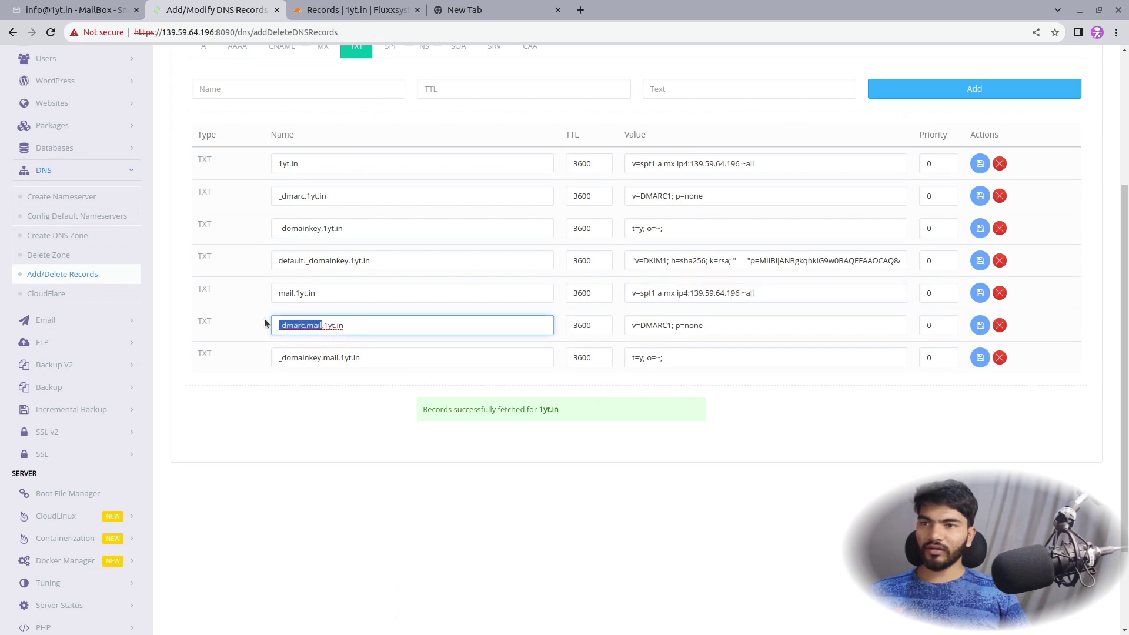
{"action": "left_click", "coordinate": [391, 10]}
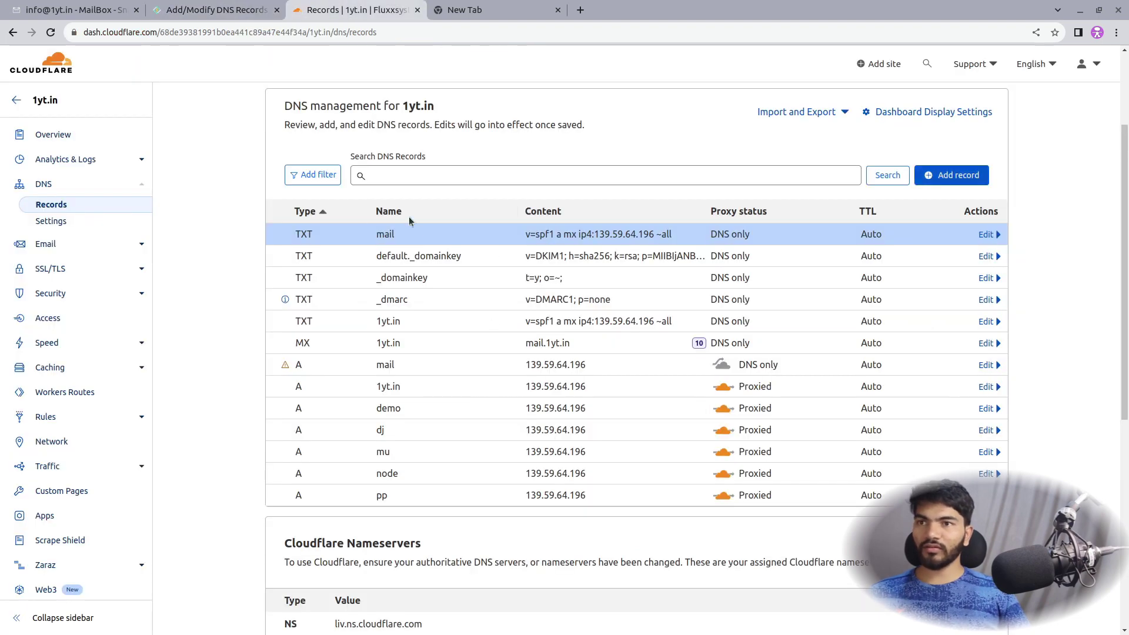
{"action": "left_click", "coordinate": [953, 175]}
{"action": "type", "text": "TXT"}
{"action": "key", "text": "Return"}
{"action": "left_click", "coordinate": [432, 236]}
{"action": "key", "text": "ctrl+v"}
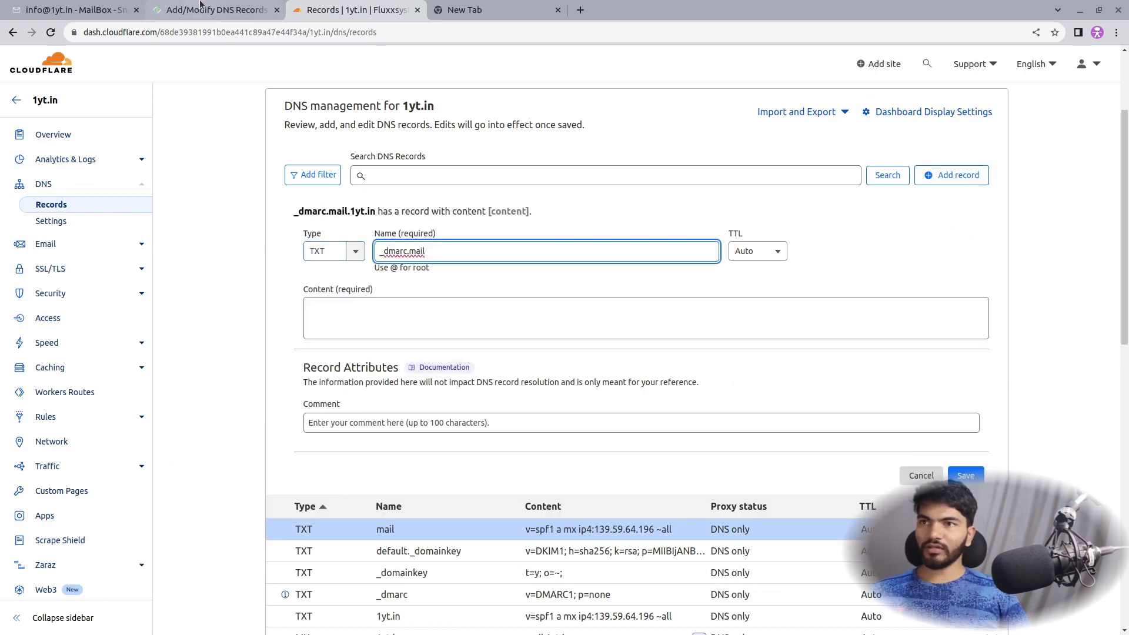
Fill the _dmarc.mail record's content with v=DMARC1; p=none copied from CyberPanel
{"action": "left_click", "coordinate": [200, 7]}
{"action": "left_click", "coordinate": [725, 325]}
{"action": "key", "text": "ctrl+a"}
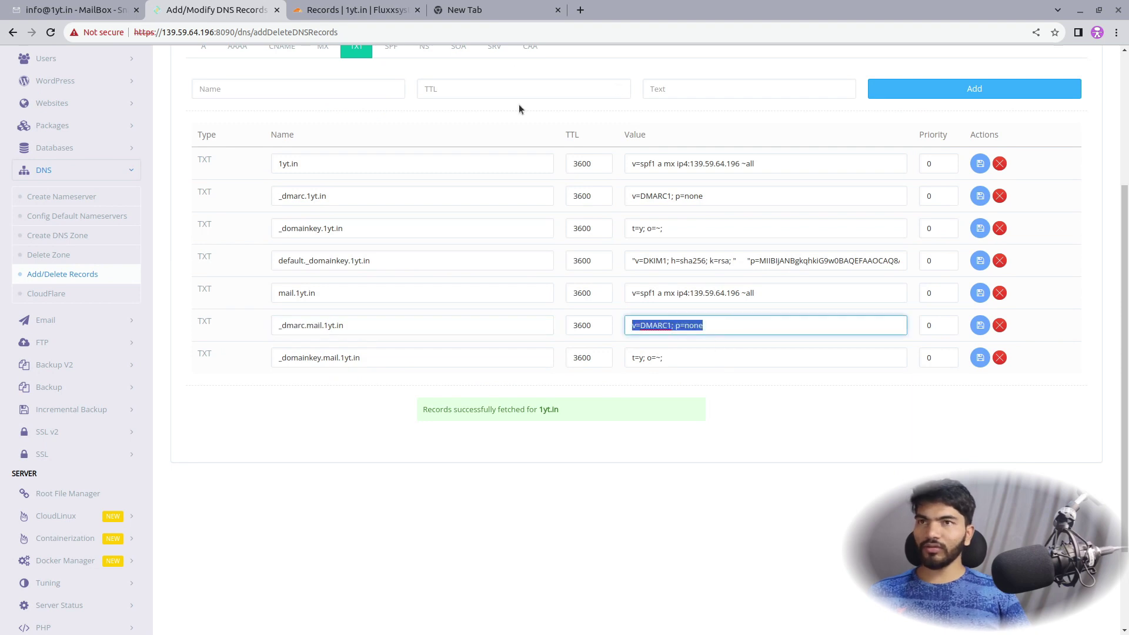
{"action": "key", "text": "ctrl+c"}
{"action": "left_click", "coordinate": [359, 10]}
{"action": "left_click", "coordinate": [426, 318]}
{"action": "key", "text": "ctrl+v"}
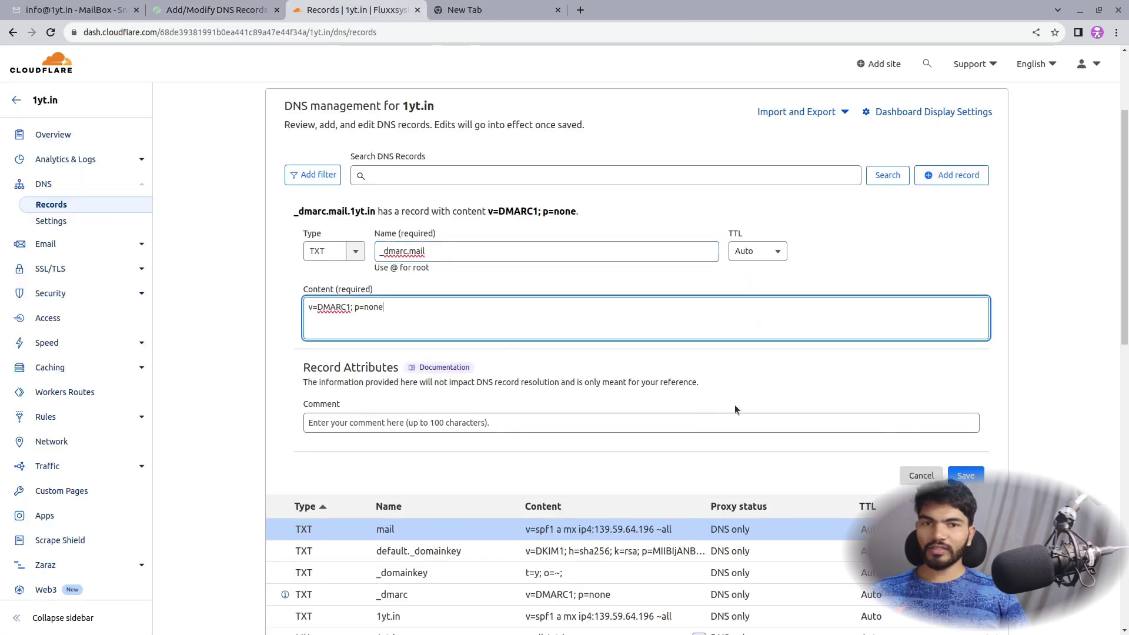
Copy the _domainkey.mail record name from CyberPanel's DNS records
{"action": "left_click", "coordinate": [207, 13]}
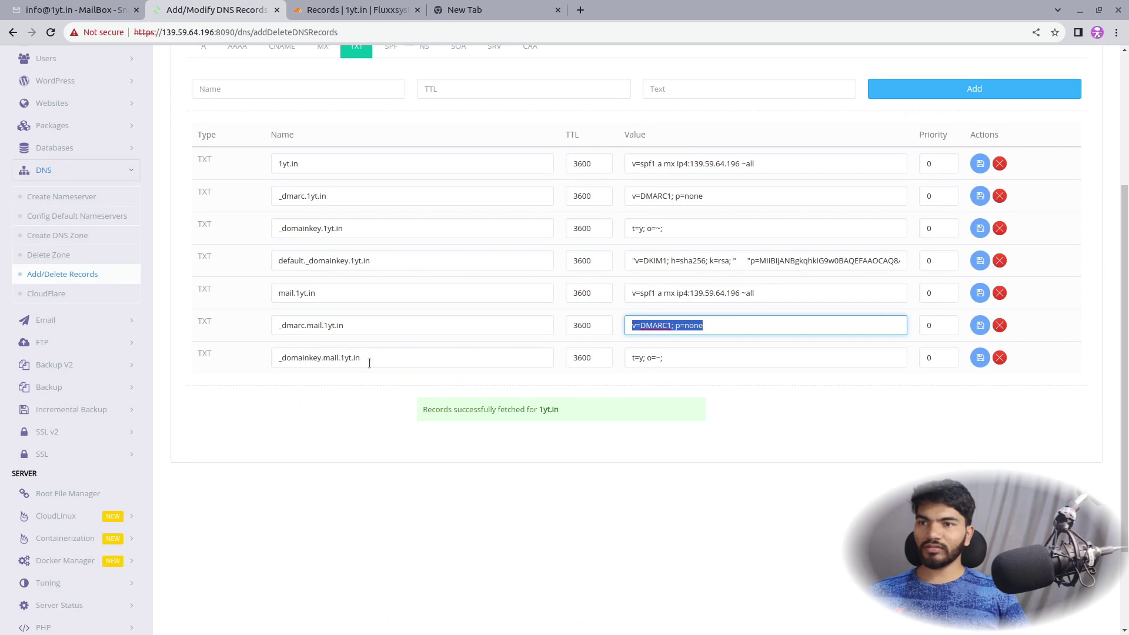
{"action": "left_click_drag", "start_coordinate": [339, 357], "coordinate": [203, 353]}
{"action": "key", "text": "ctrl+c"}
{"action": "left_click", "coordinate": [349, 8]}
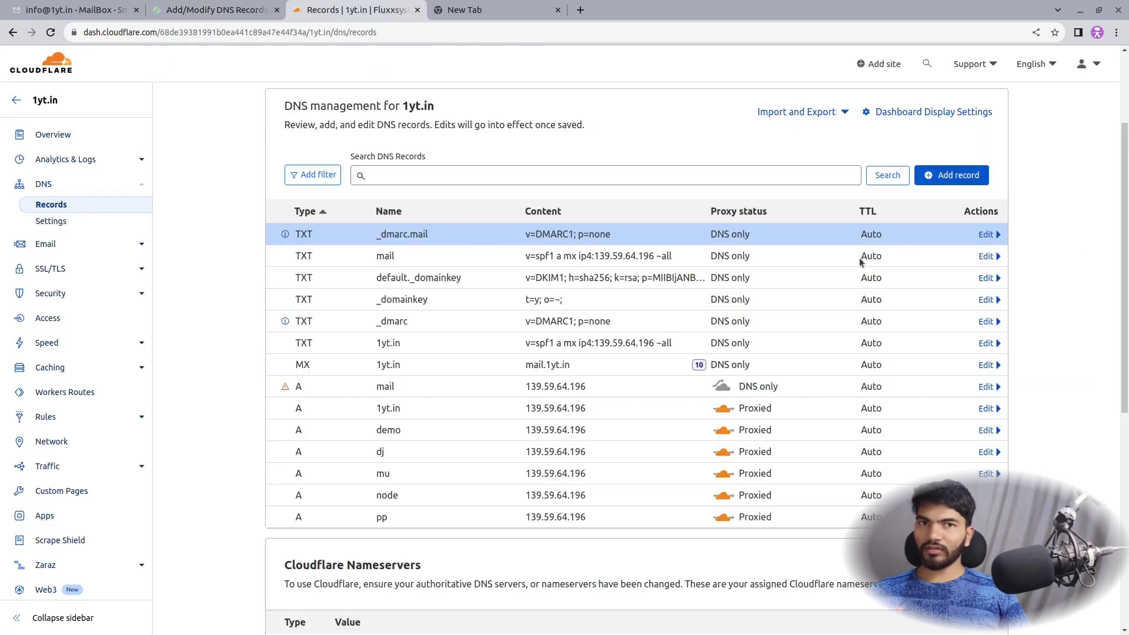
Start a new TXT record named _domainkey.mail
{"action": "left_click", "coordinate": [972, 175]}
{"action": "left_click", "coordinate": [329, 252]}
{"action": "type", "text": "txt"}
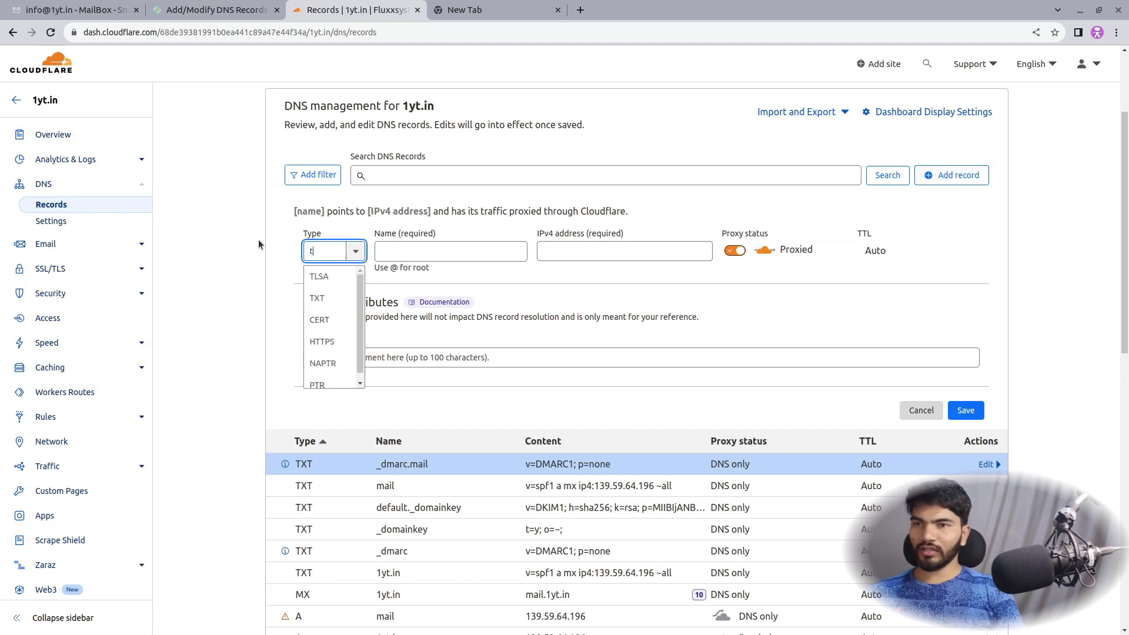
{"action": "left_click", "coordinate": [330, 277]}
{"action": "left_click", "coordinate": [447, 252]}
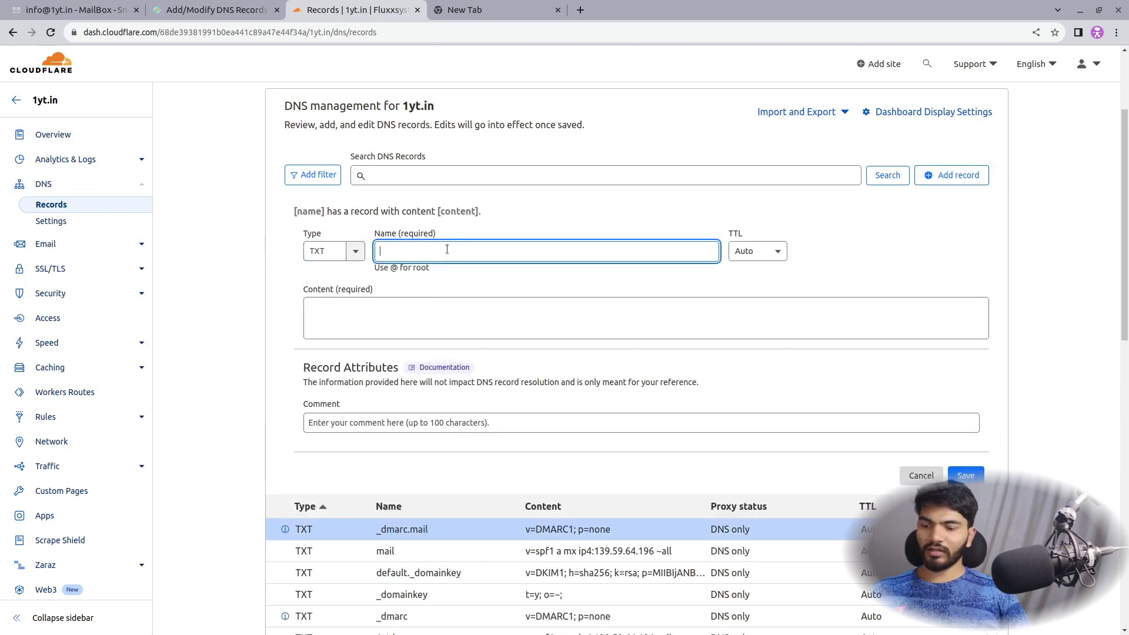
{"action": "key", "text": "ctrl+v"}
Set the record's content to t=y; o=~; copied from CyberPanel and save it
{"action": "key", "text": "ctrl+Page_Up"}
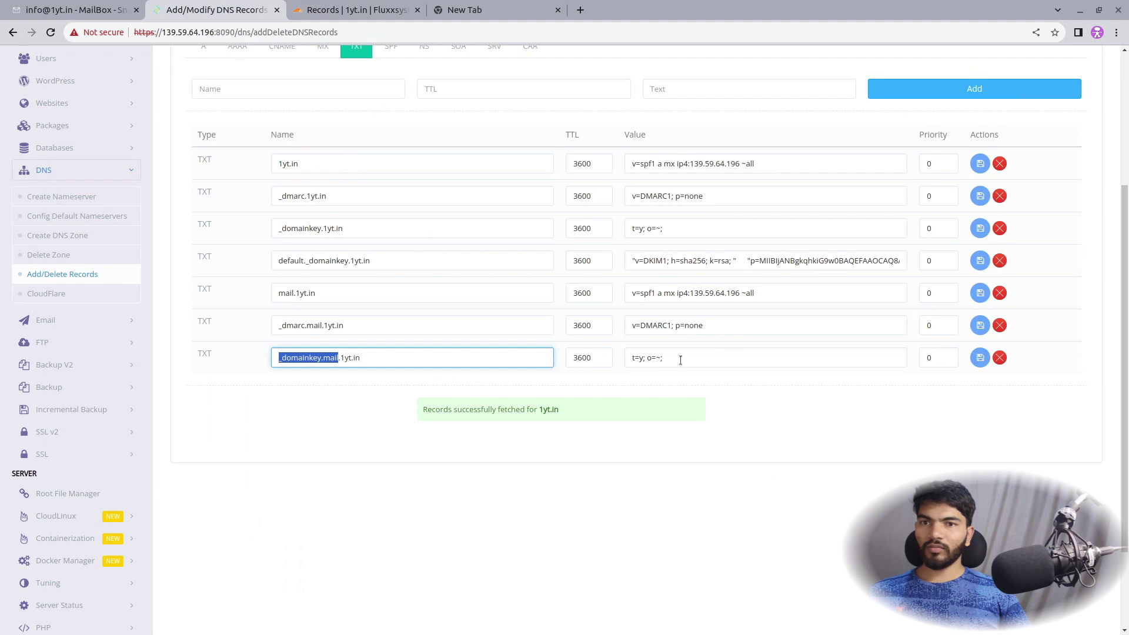
{"action": "left_click", "coordinate": [681, 360]}
{"action": "key", "text": "ctrl+a"}
{"action": "key", "text": "ctrl+Page_Down"}
{"action": "left_click", "coordinate": [462, 301]}
{"action": "key", "text": "ctrl+v"}
{"action": "scroll", "coordinate": [854, 339], "scroll_direction": "down", "scroll_amount": 3}
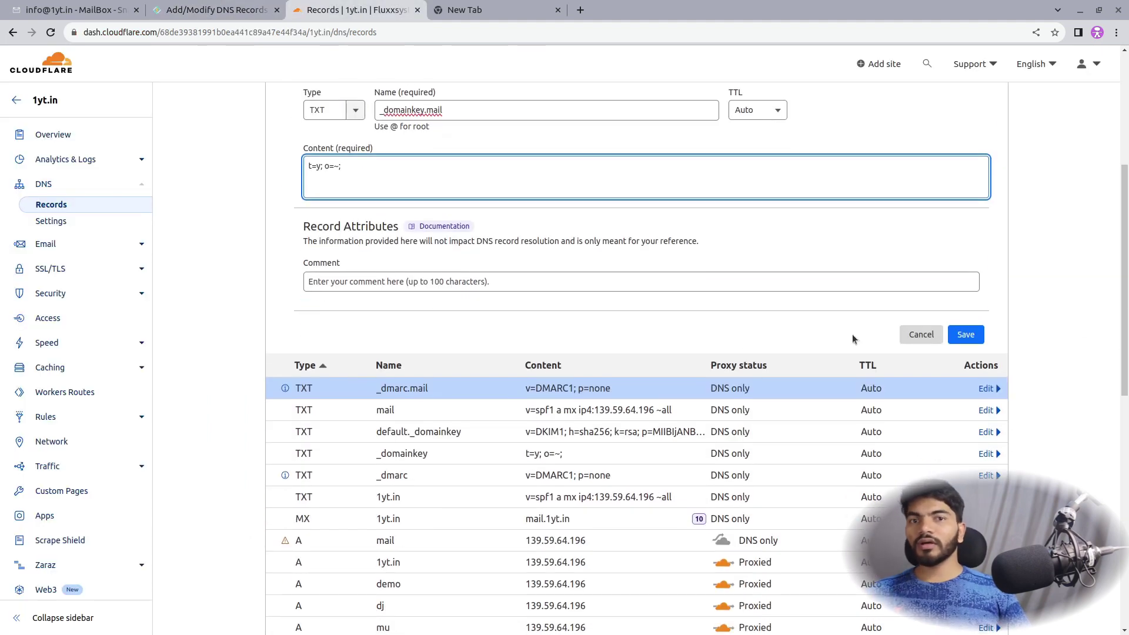
{"action": "scroll", "coordinate": [854, 339], "scroll_direction": "down", "scroll_amount": 4}
{"action": "scroll", "coordinate": [696, 443], "scroll_direction": "up", "scroll_amount": 8}
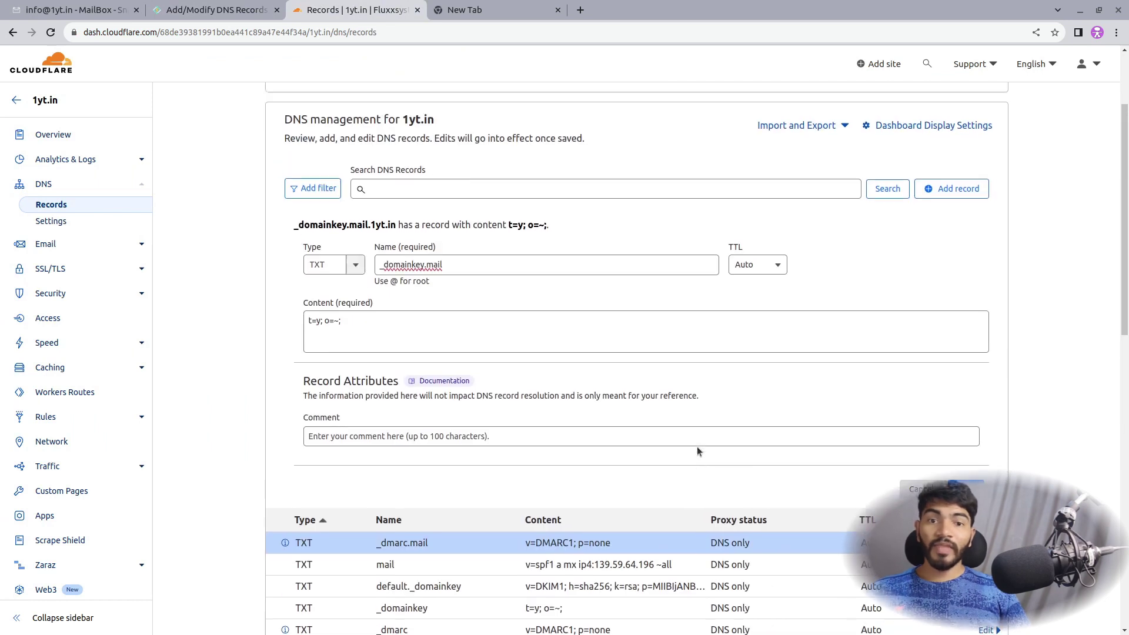
{"action": "key", "text": "Return"}
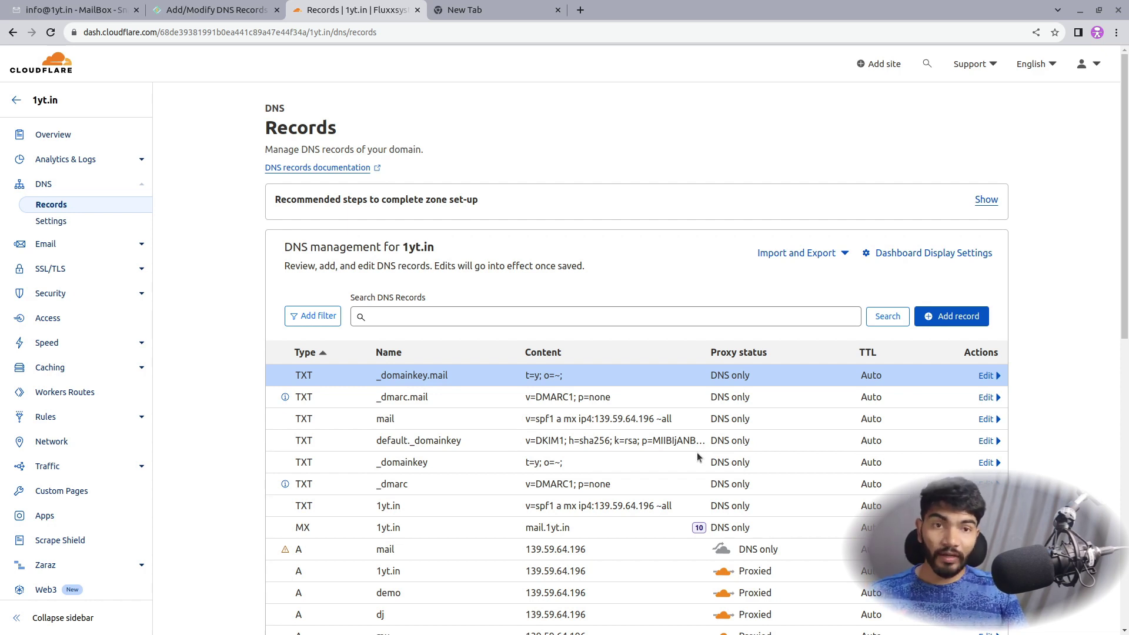
Open MailServer SSL from CyberPanel's home page and select mail.1yt.in as the website
{"action": "left_click", "coordinate": [166, 10]}
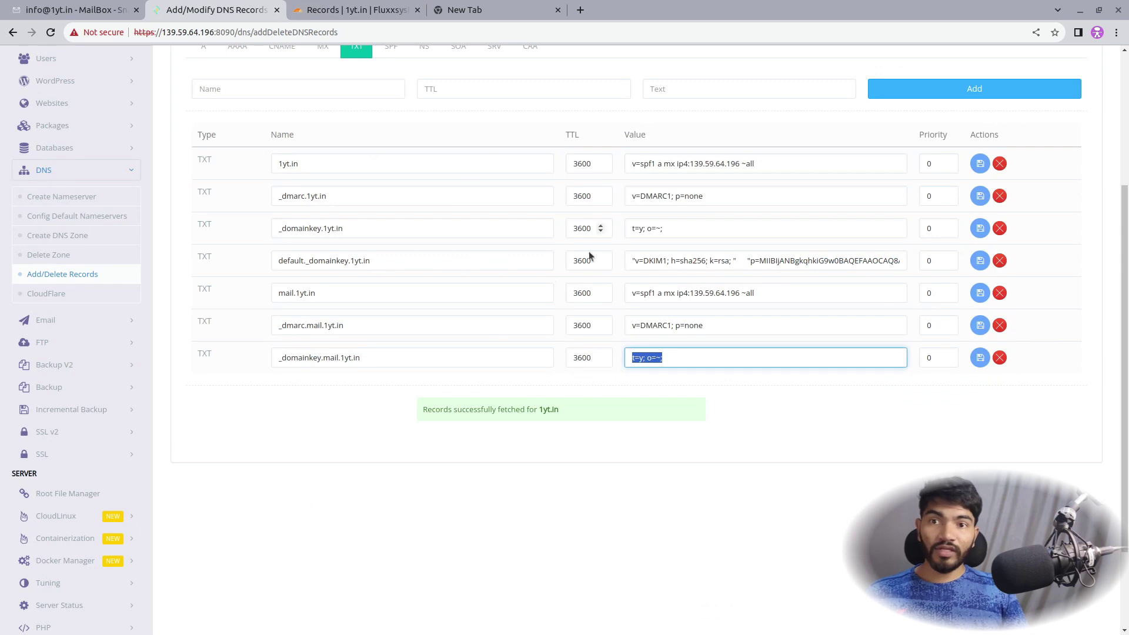
{"action": "left_click", "coordinate": [62, 274]}
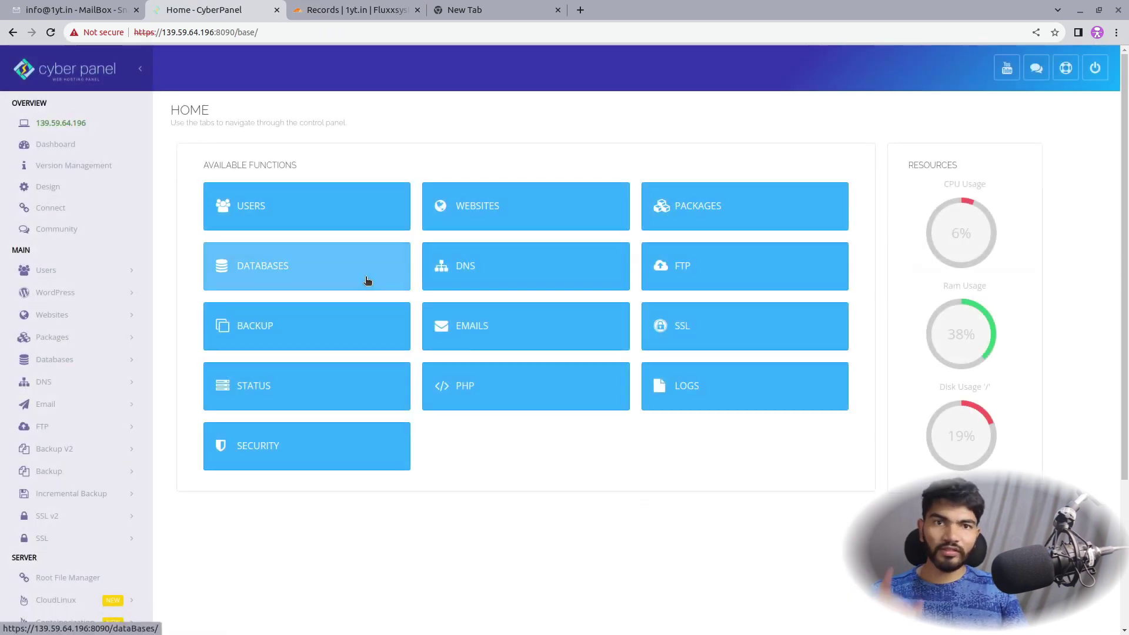
{"action": "left_click", "coordinate": [761, 337]}
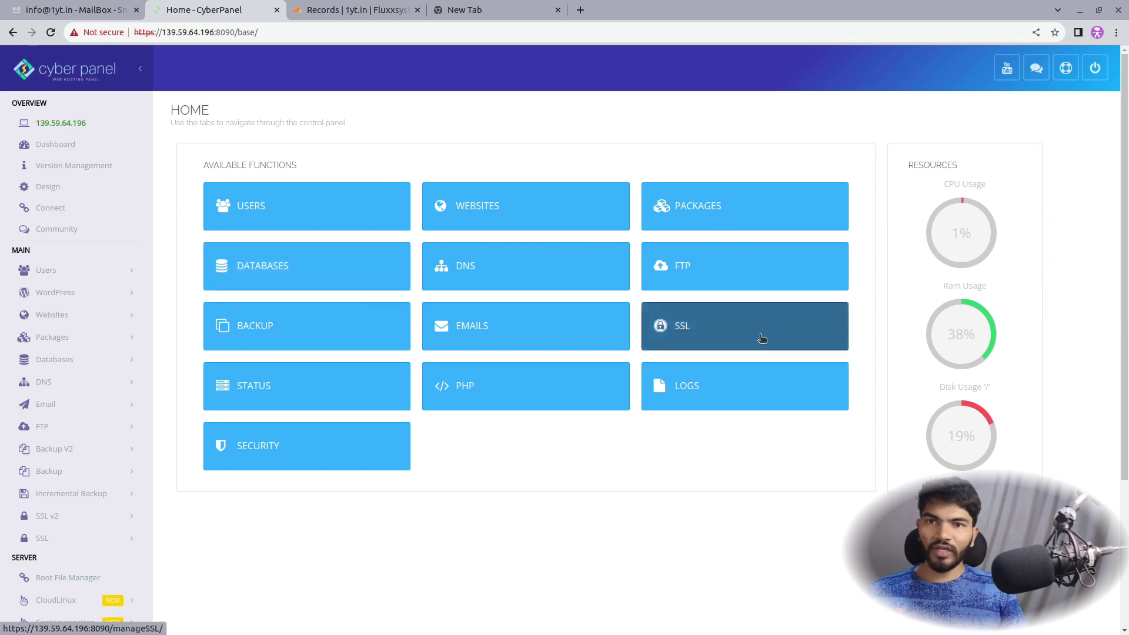
{"action": "left_click", "coordinate": [764, 208]}
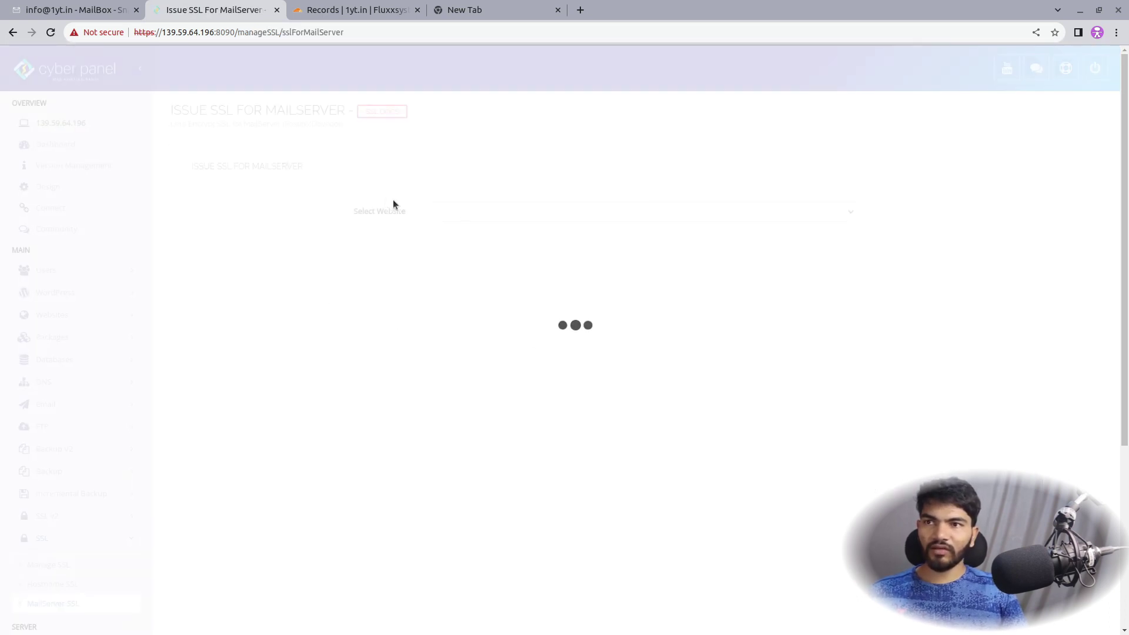
{"action": "left_click", "coordinate": [446, 219]}
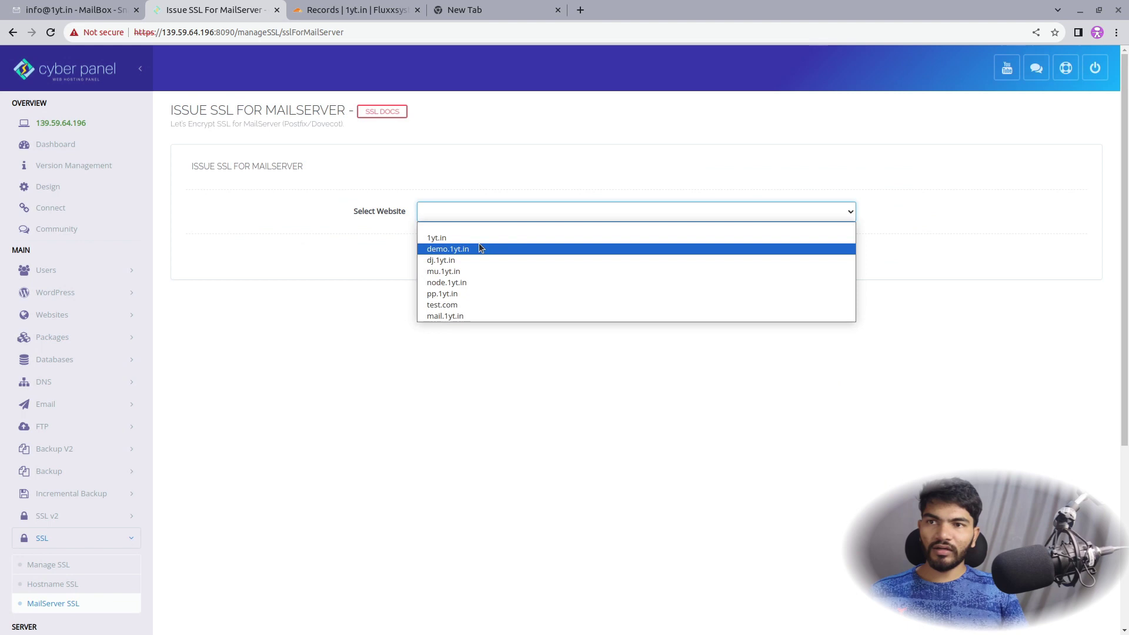
{"action": "left_click", "coordinate": [492, 317]}
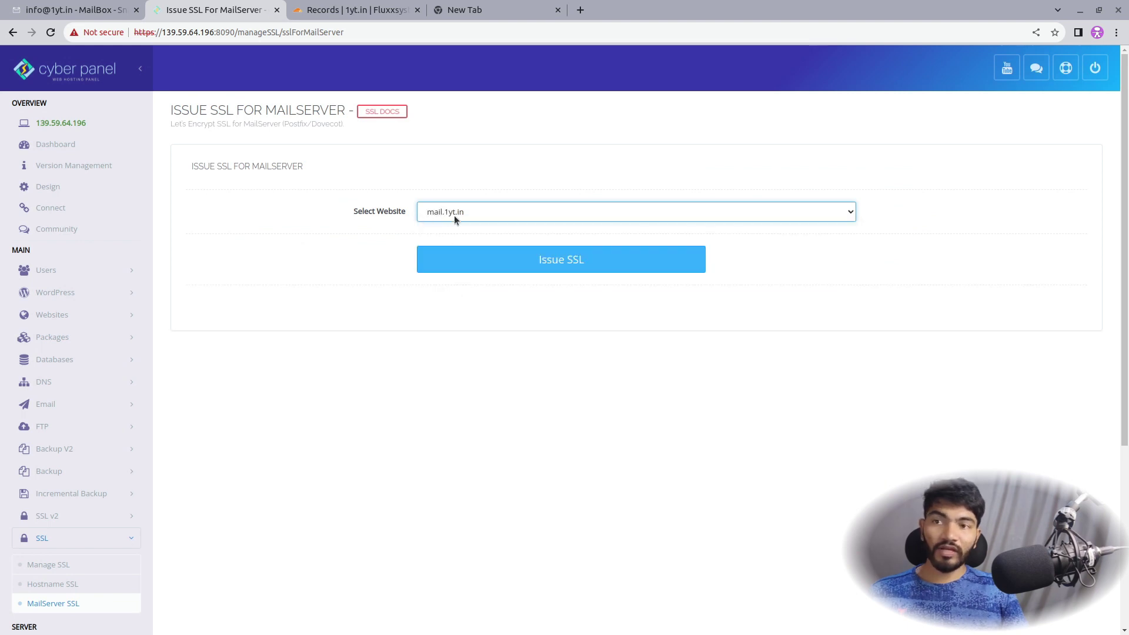
{"action": "left_click", "coordinate": [520, 393]}
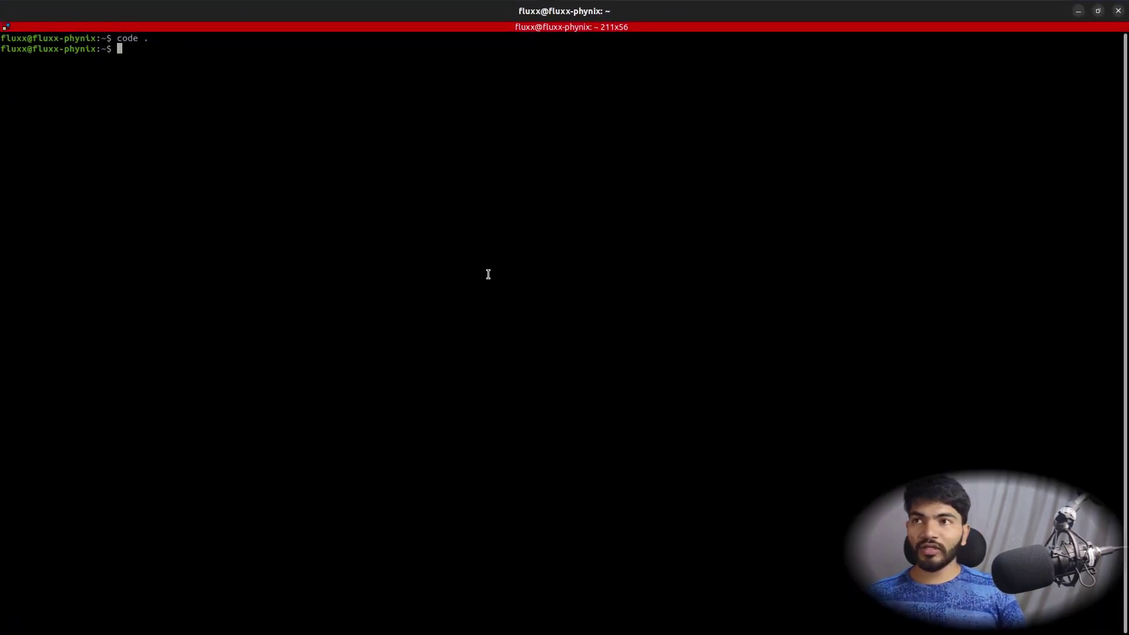
{"action": "type", "text": "ssh "}
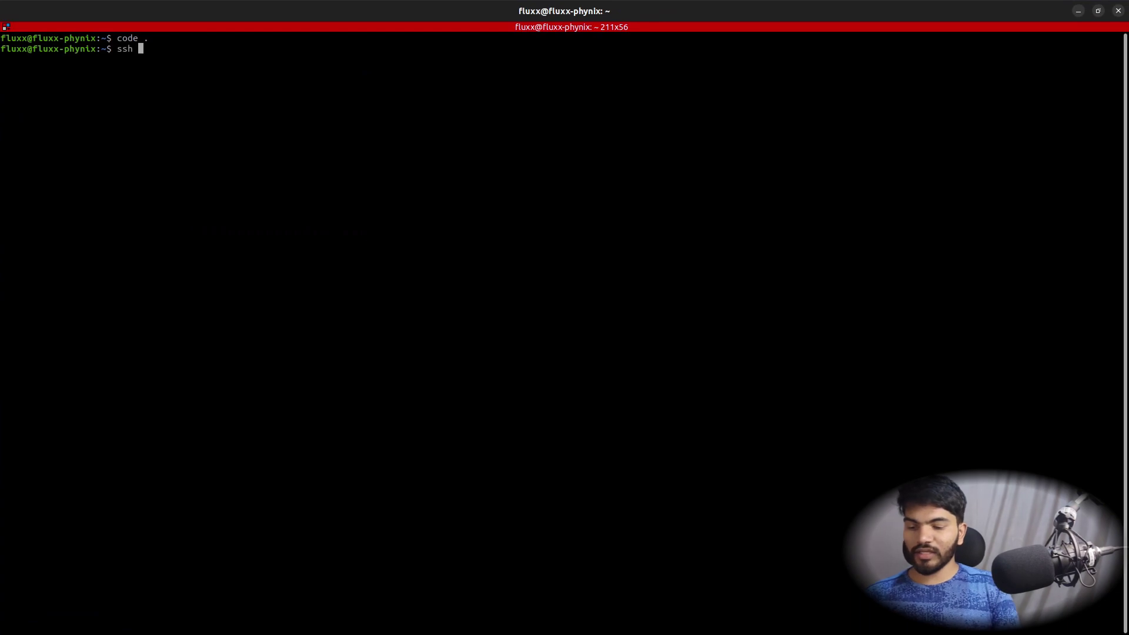
{"action": "type", "text": "root@"}
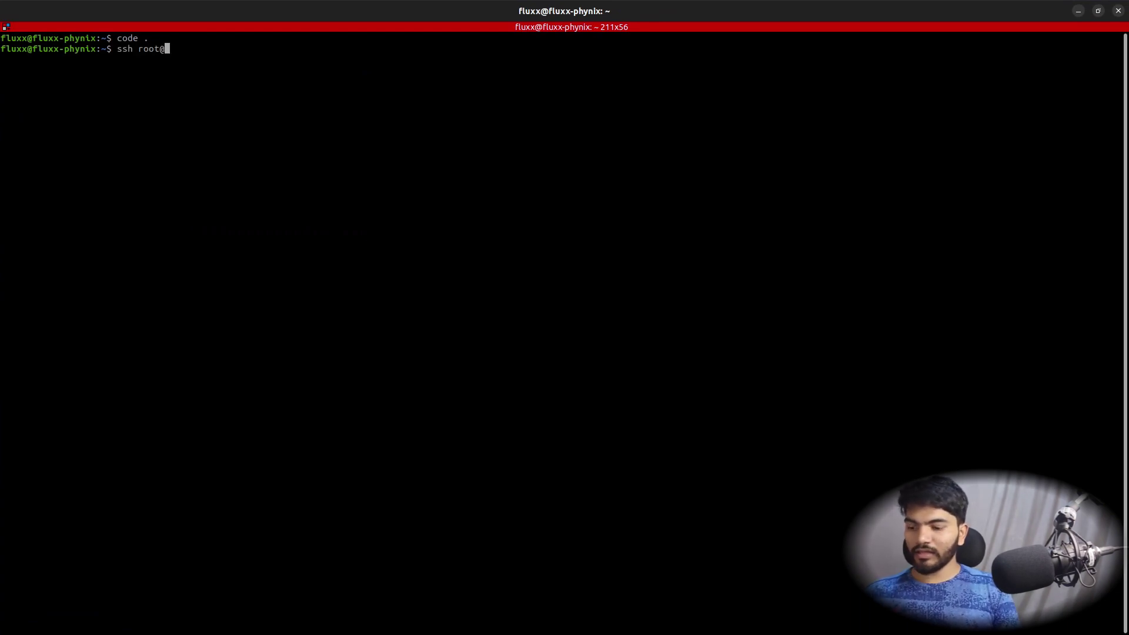
{"action": "key", "text": "ctrl+plus"}
{"action": "key", "text": "ctrl+plus"}
{"action": "key", "text": "ctrl+plus"}
{"action": "key", "text": "ctrl+plus"}
{"action": "key", "text": "ctrl+plus"}
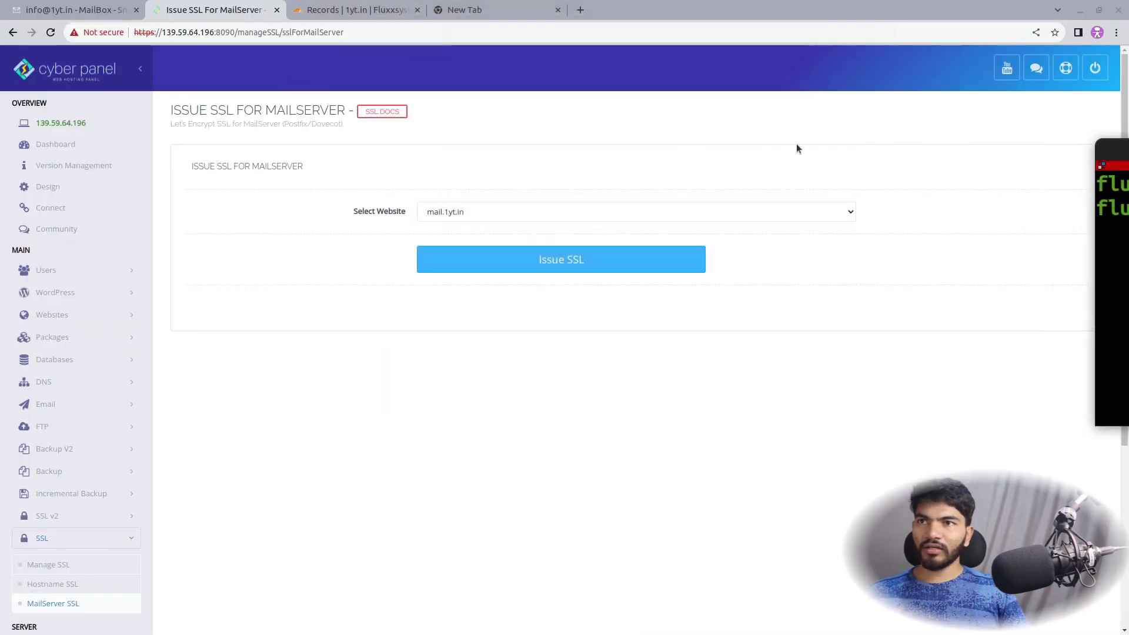
{"action": "left_click_drag", "start_coordinate": [214, 32], "coordinate": [159, 32]}
{"action": "key", "text": "ctrl+c"}
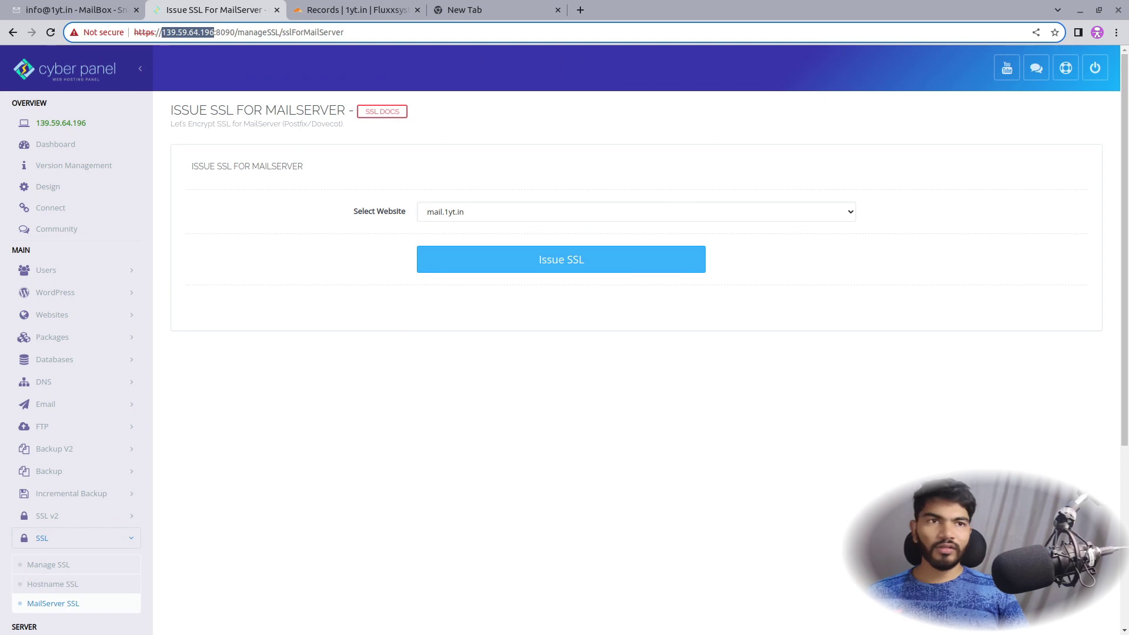
{"action": "key", "text": "alt+Tab"}
{"action": "key", "text": "ctrl+shift+v"}
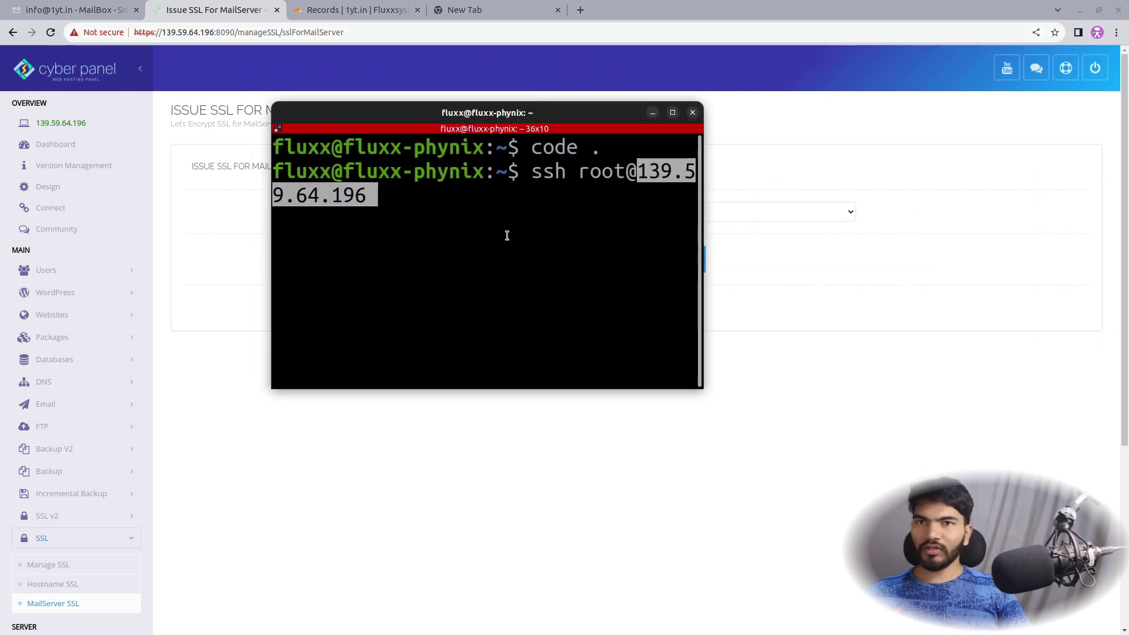
{"action": "key", "text": "Return"}
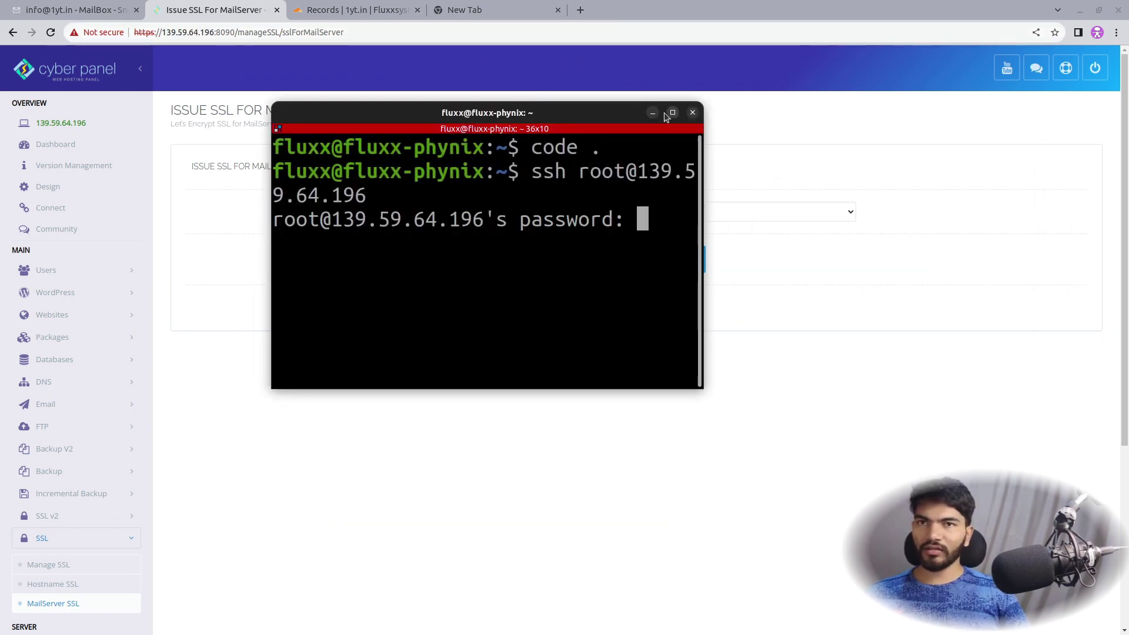
{"action": "key", "text": "super+Up"}
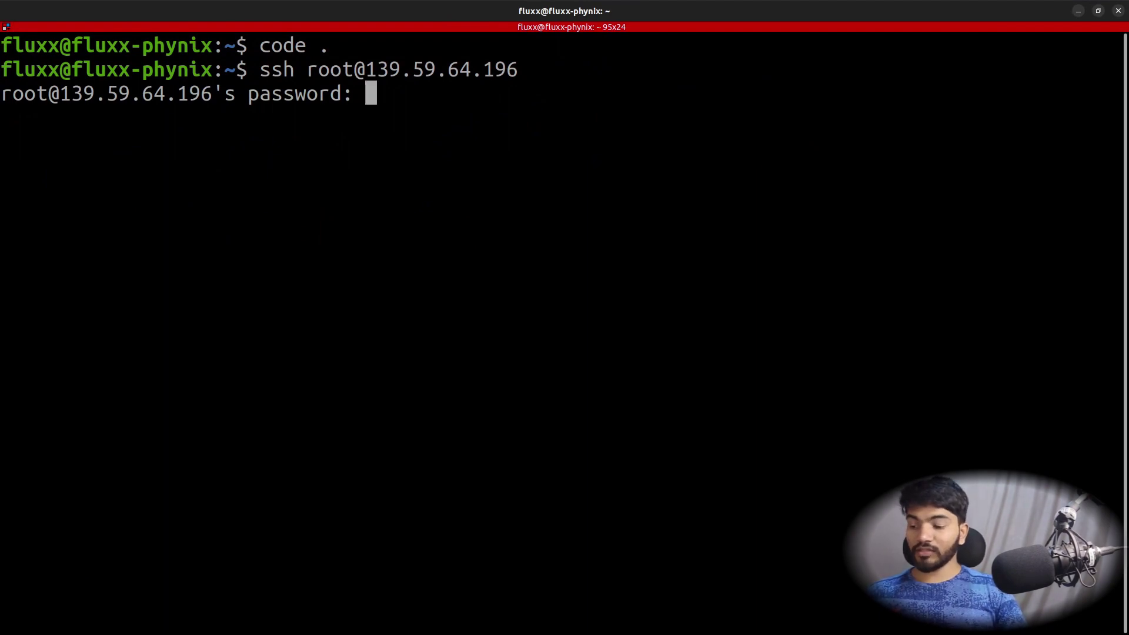
{"action": "key", "text": "Return"}
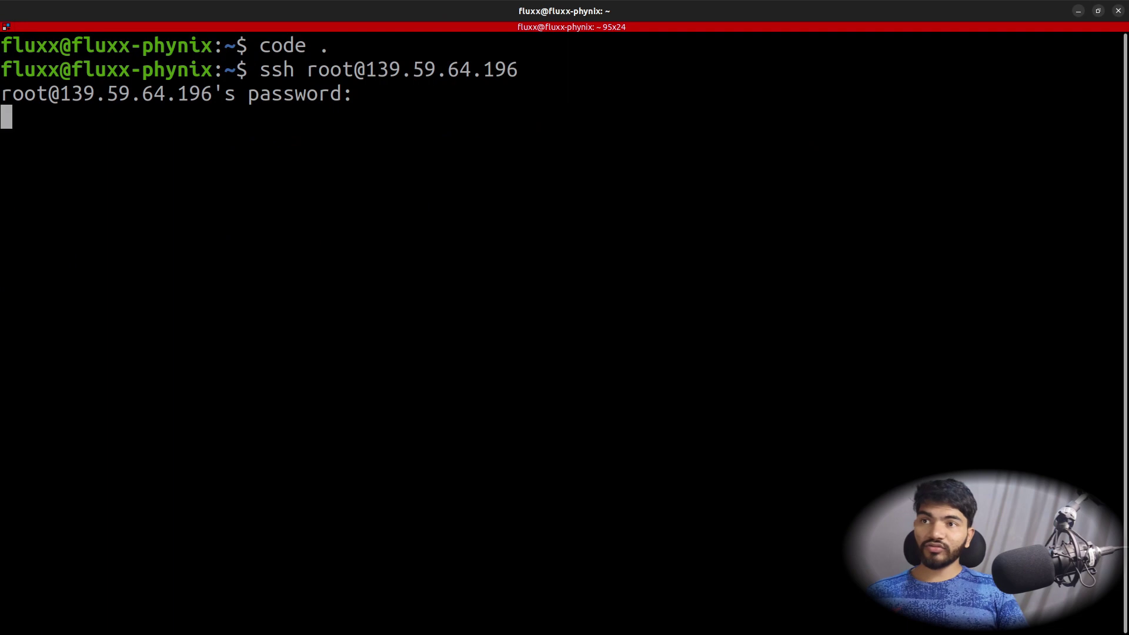
Clear the screen and reboot the server
{"action": "type", "text": "clear"}
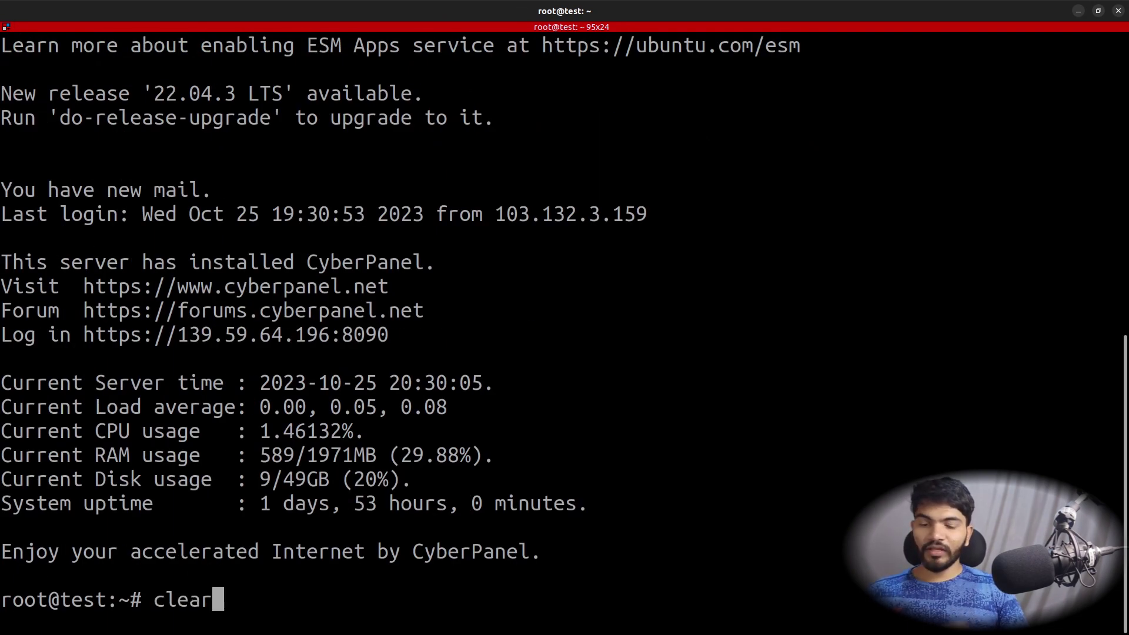
{"action": "key", "text": "Return"}
{"action": "type", "text": "eboot"}
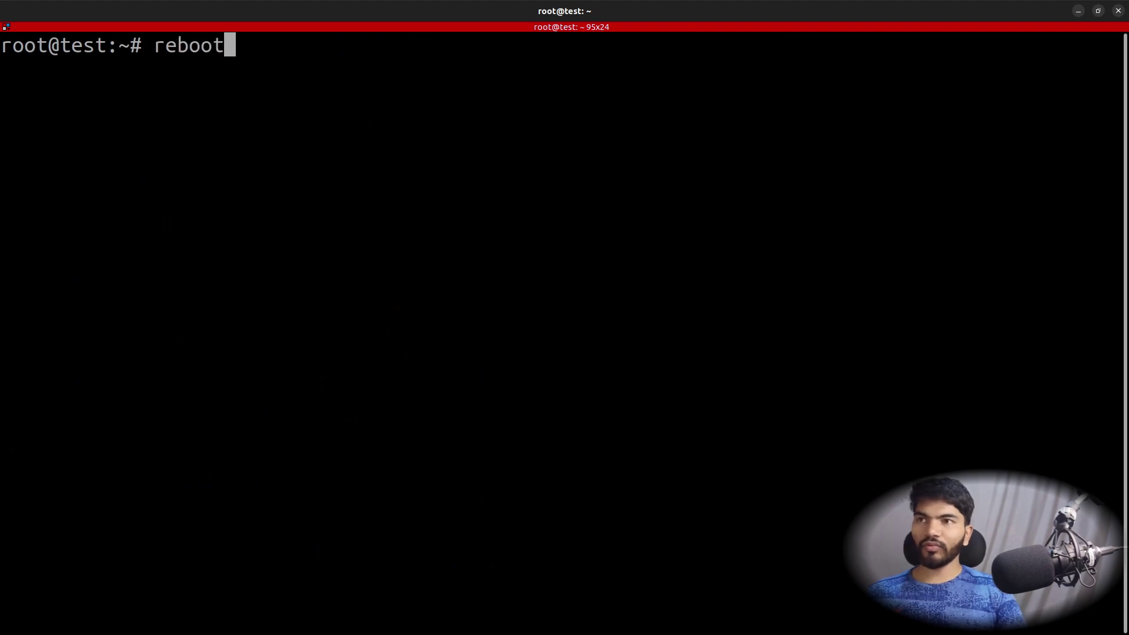
{"action": "key", "text": "Return"}
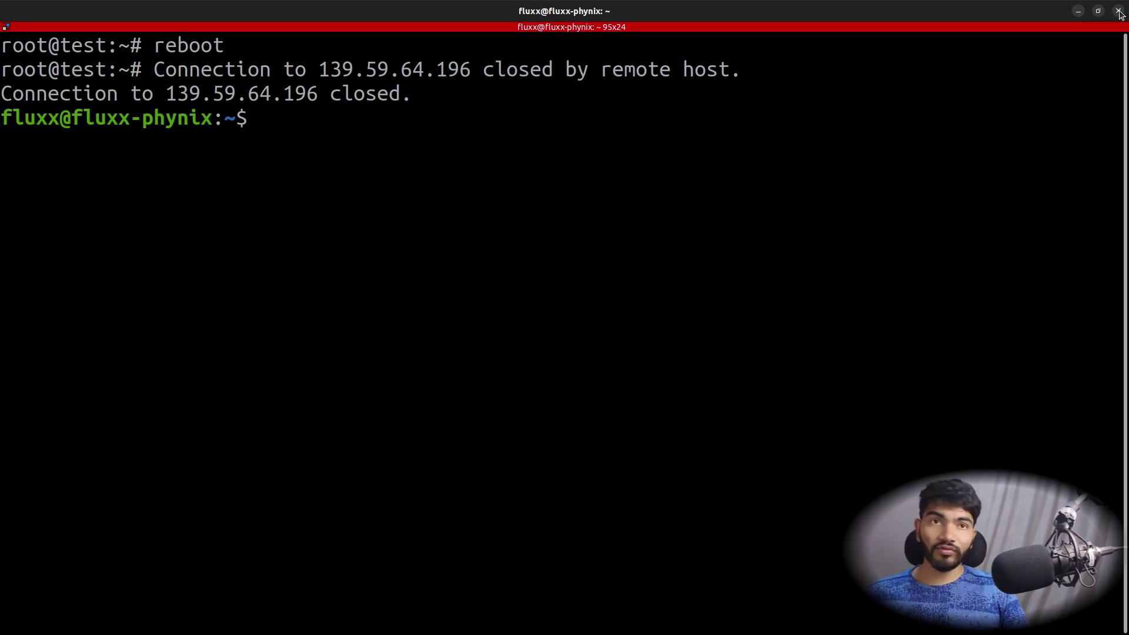
Reload the SnappyMail inbox, dismiss the notification prompt, and add a new tab in second position
{"action": "left_click", "coordinate": [1081, 14]}
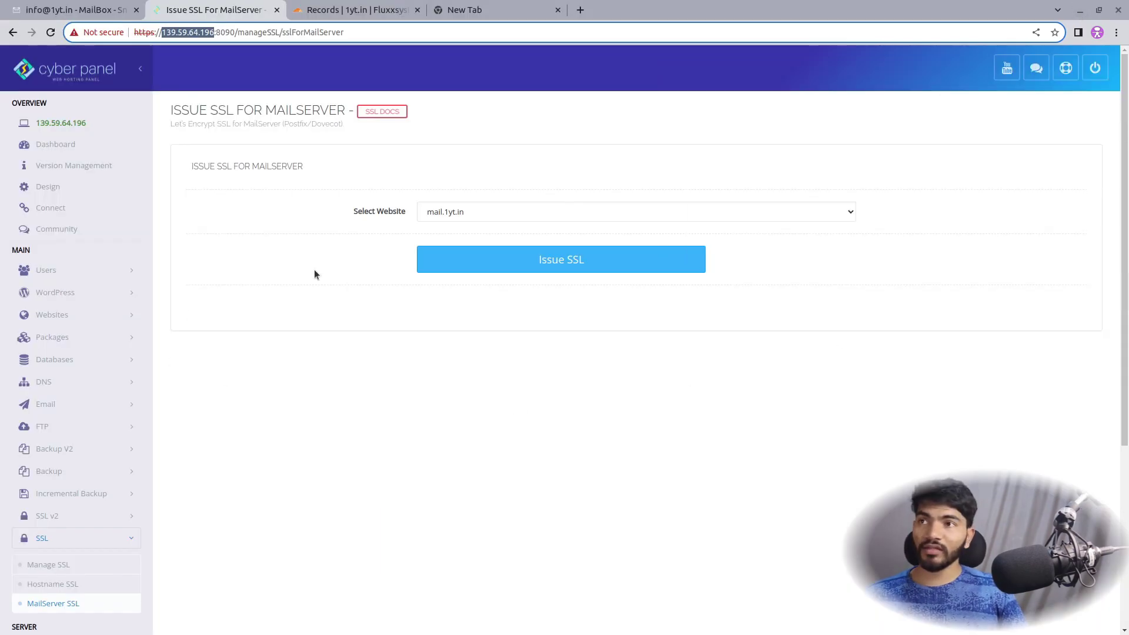
{"action": "left_click", "coordinate": [59, 5]}
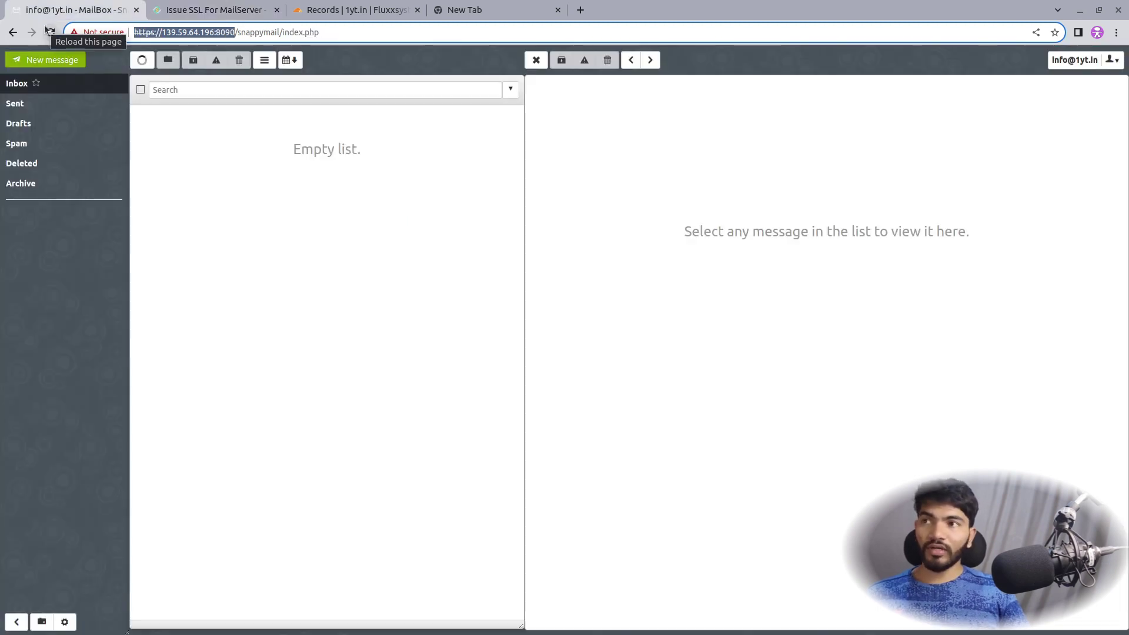
{"action": "left_click", "coordinate": [47, 30]}
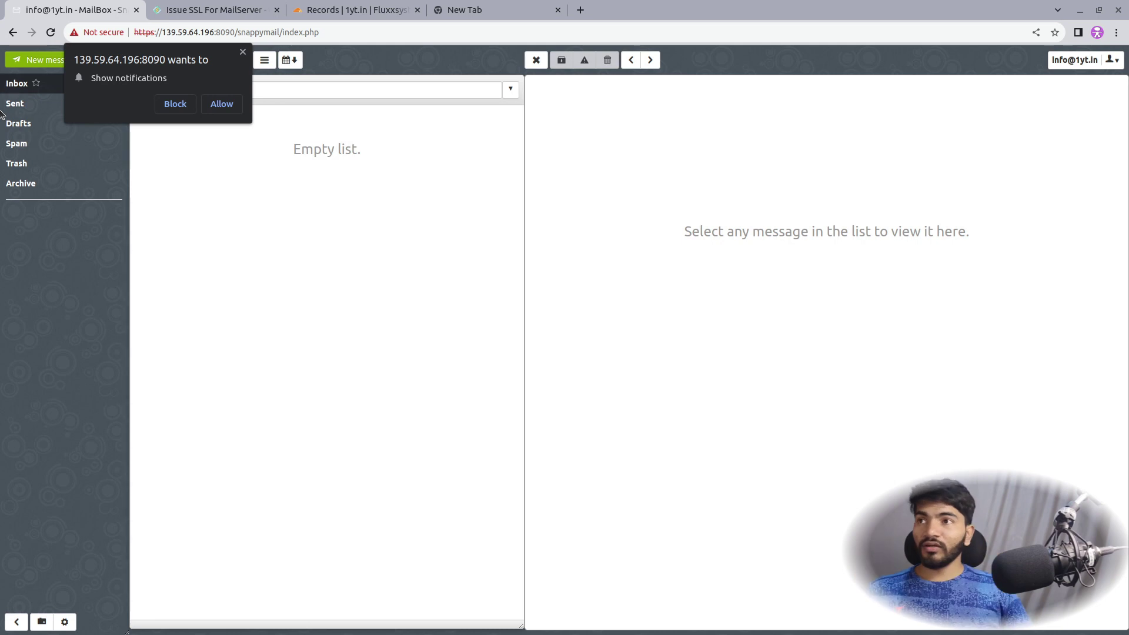
{"action": "left_click", "coordinate": [243, 52]}
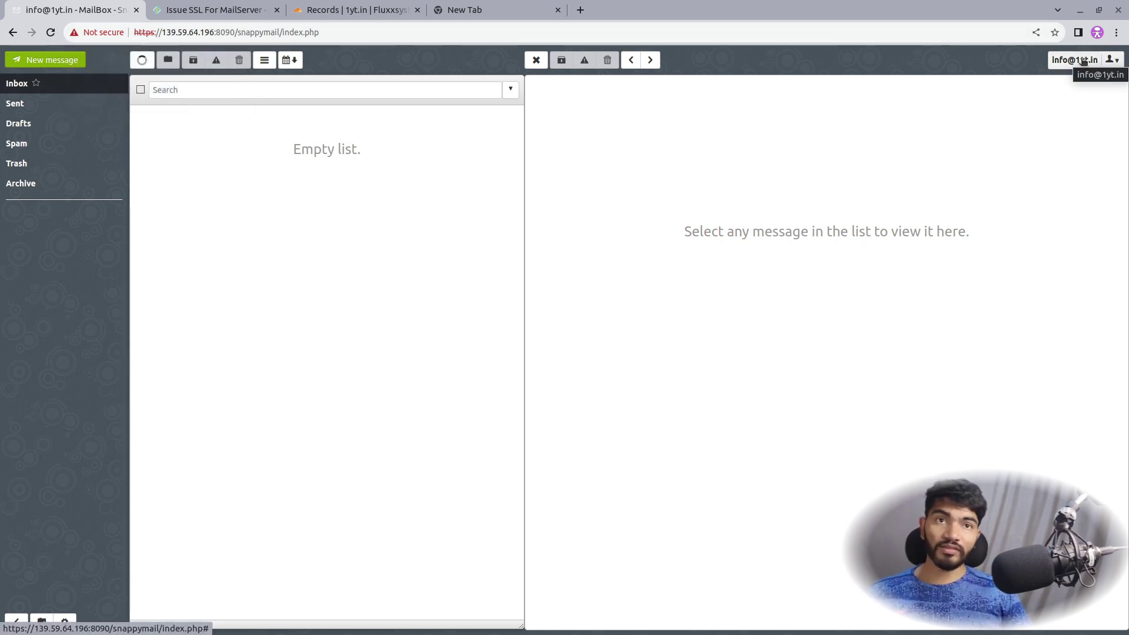
{"action": "left_click", "coordinate": [1110, 60]}
{"action": "left_click", "coordinate": [729, 358]}
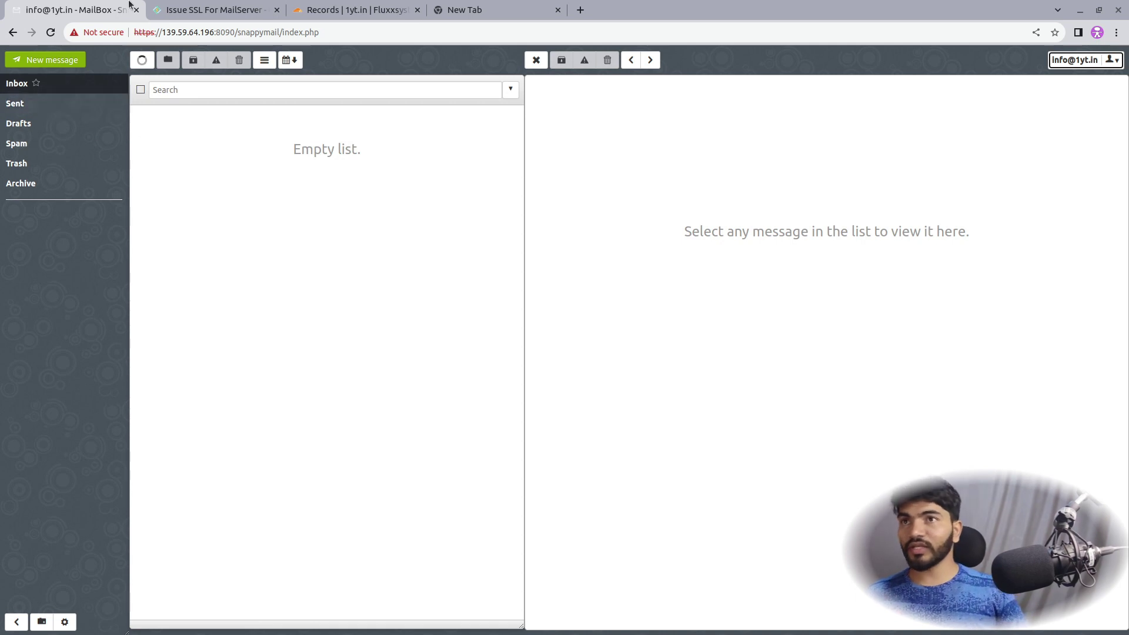
{"action": "left_click", "coordinate": [582, 11]}
{"action": "left_click_drag", "start_coordinate": [597, 13], "coordinate": [176, 12]}
Search Google for 'email test', open mail-tester.com, and copy its generated test address
{"action": "left_click", "coordinate": [174, 30]}
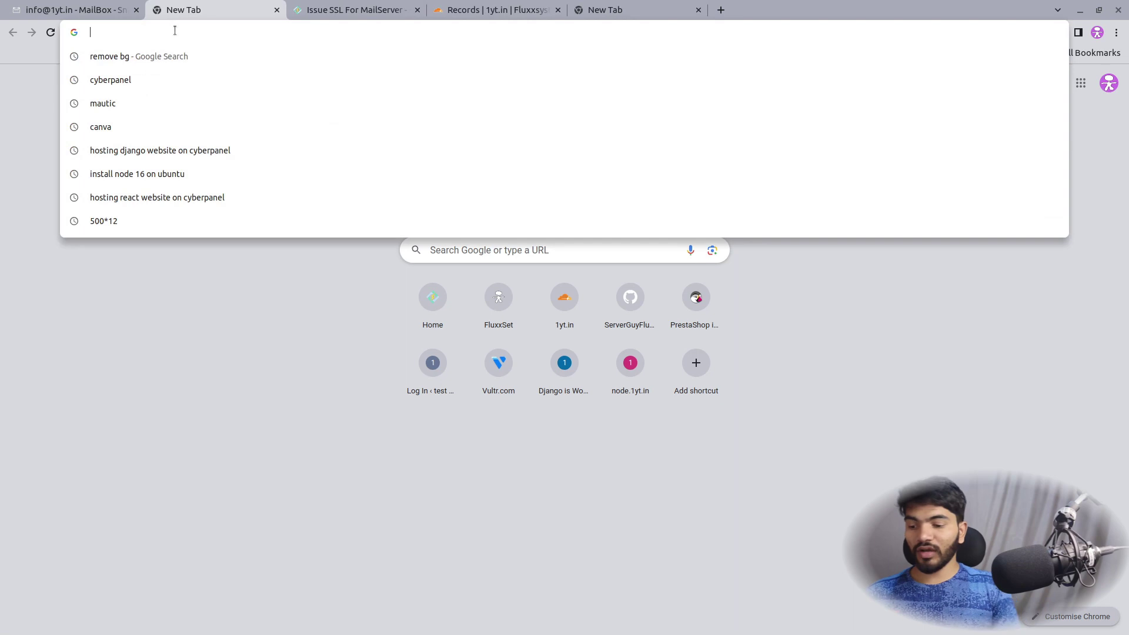
{"action": "type", "text": "email"}
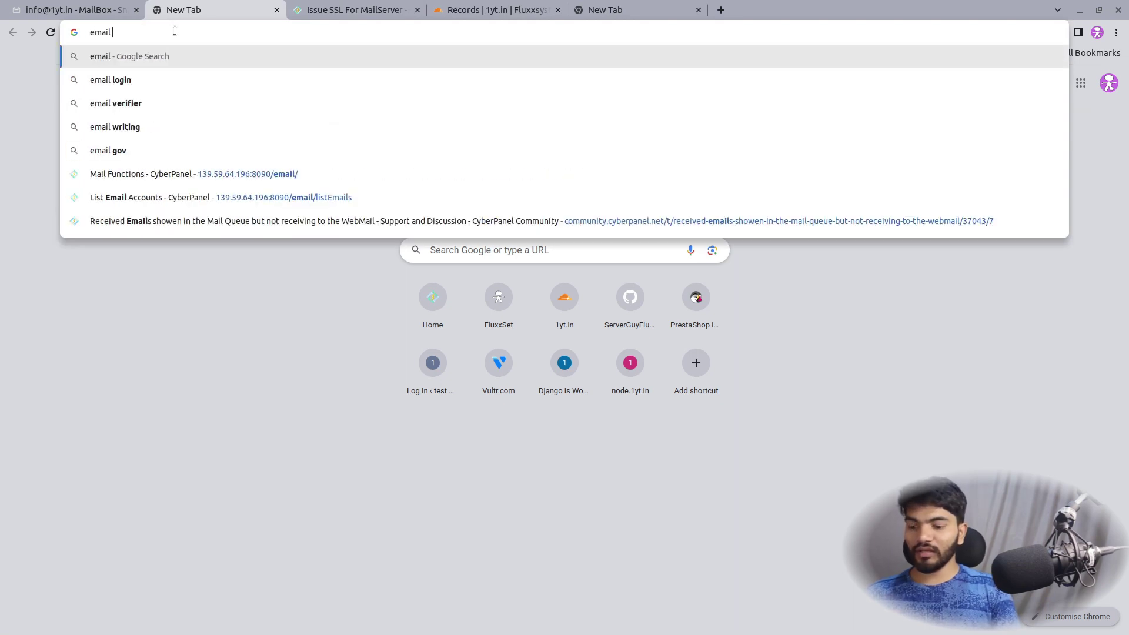
{"action": "type", "text": " checker"}
{"action": "key", "text": "Return"}
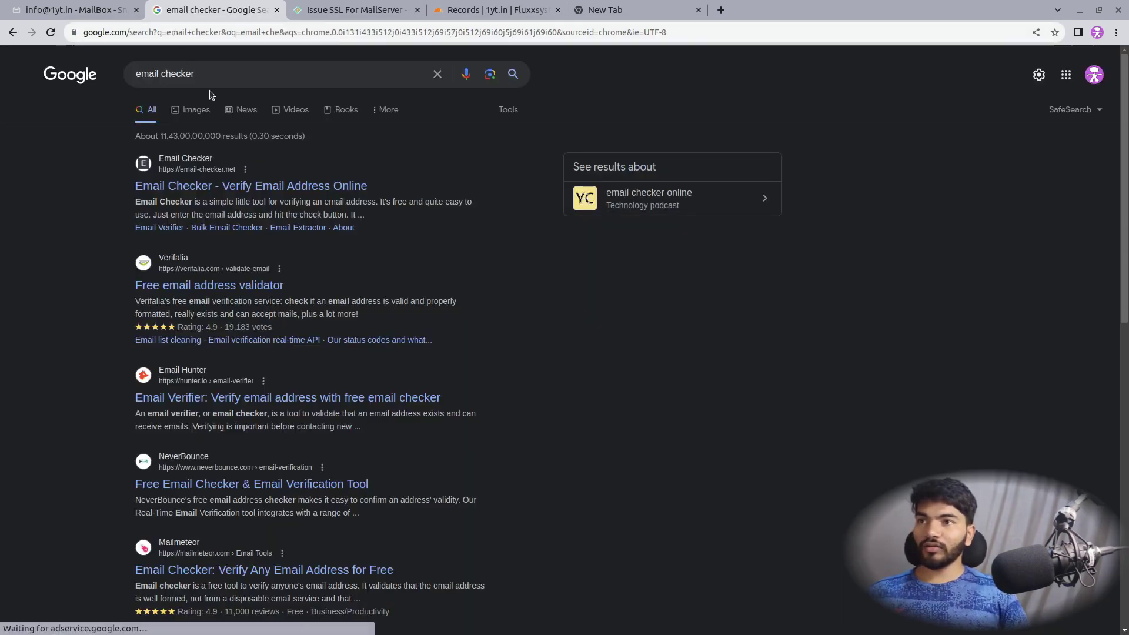
{"action": "double_click", "coordinate": [193, 75]}
{"action": "type", "text": "test"}
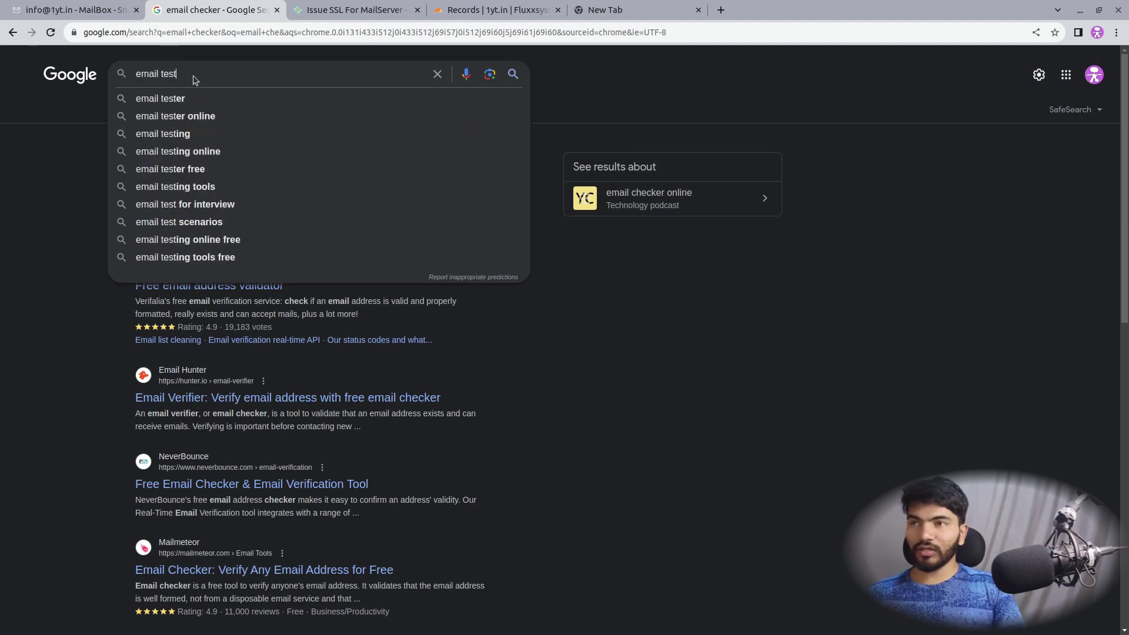
{"action": "key", "text": "Return"}
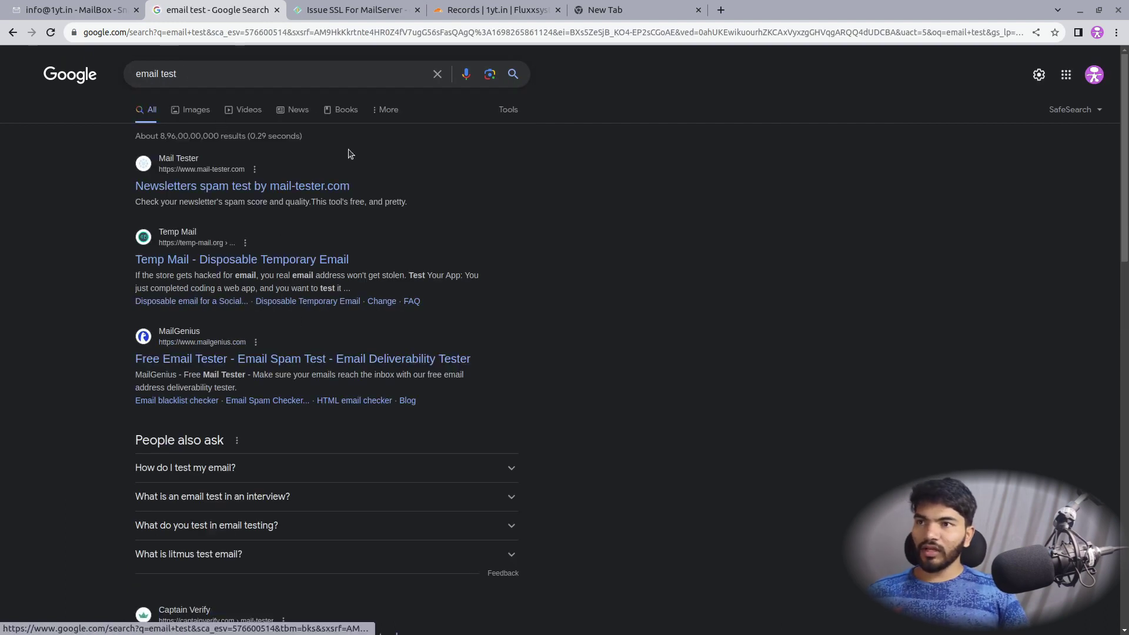
{"action": "left_click", "coordinate": [178, 186]}
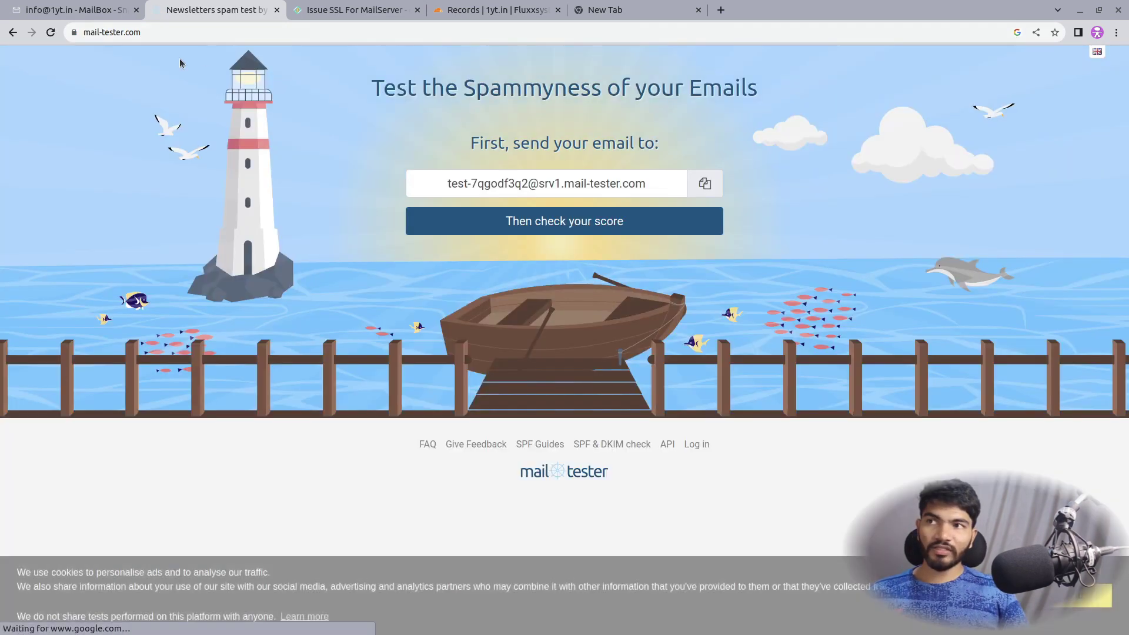
{"action": "left_click", "coordinate": [88, 33]}
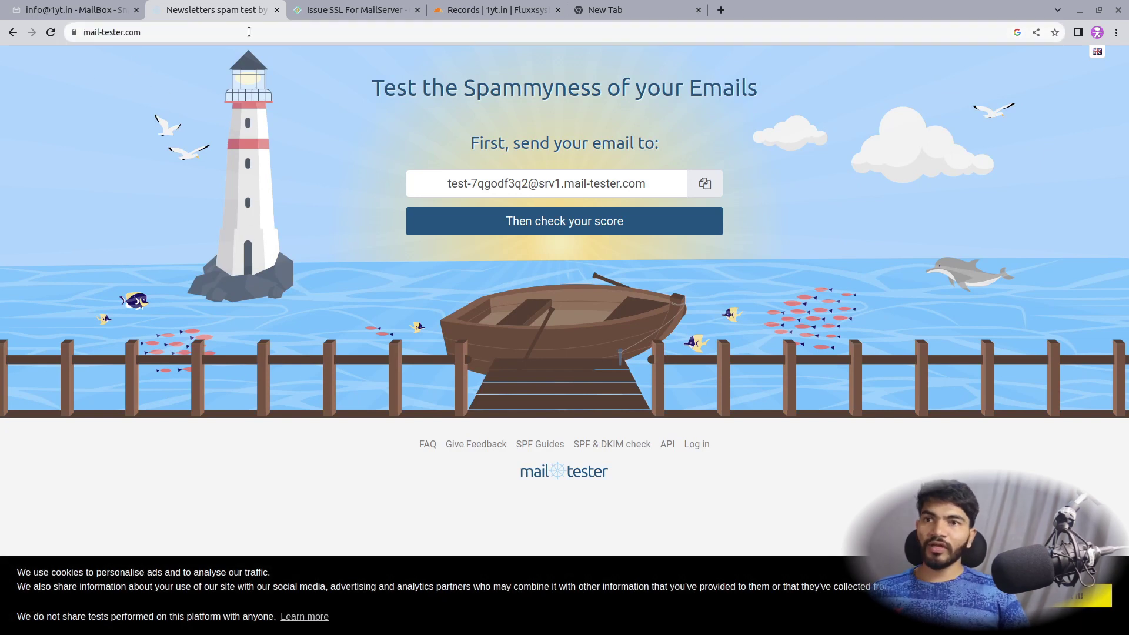
{"action": "left_click", "coordinate": [705, 183]}
Address a new SnappyMail message to the mail-tester address and add a second blank tab
{"action": "left_click", "coordinate": [89, 5]}
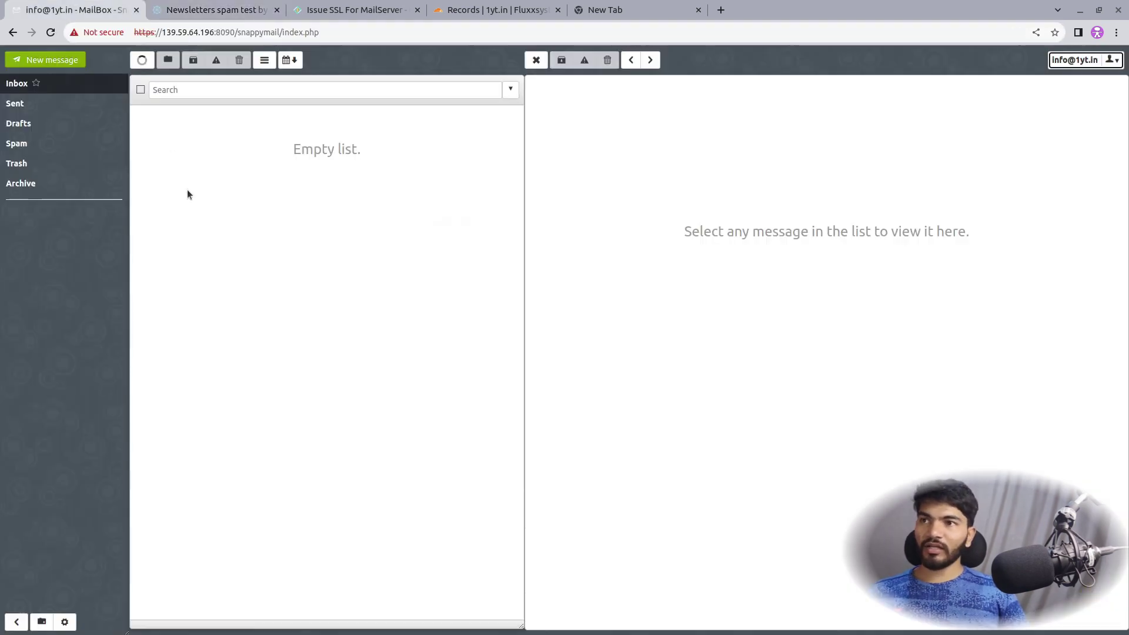
{"action": "left_click", "coordinate": [45, 59]}
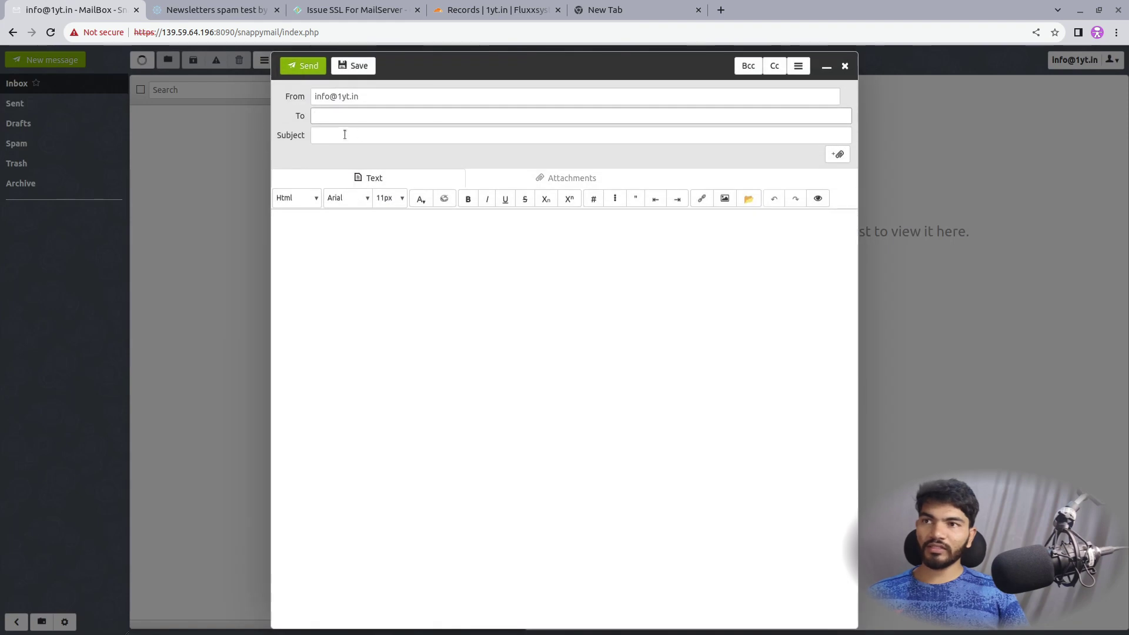
{"action": "key", "text": "ctrl+v"}
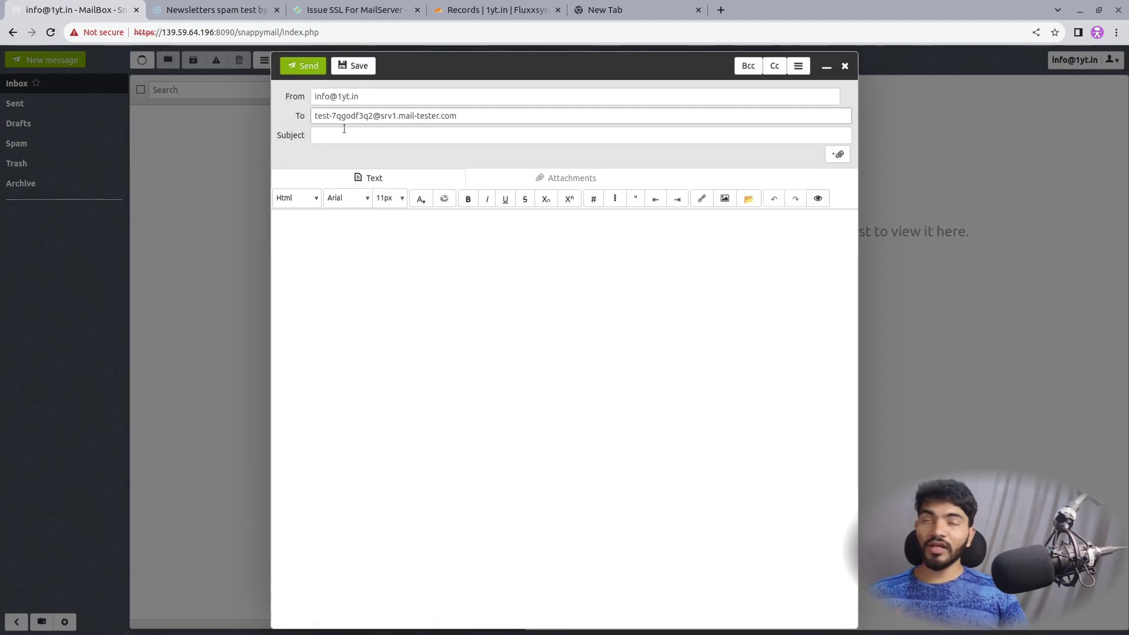
{"action": "left_click", "coordinate": [721, 10]}
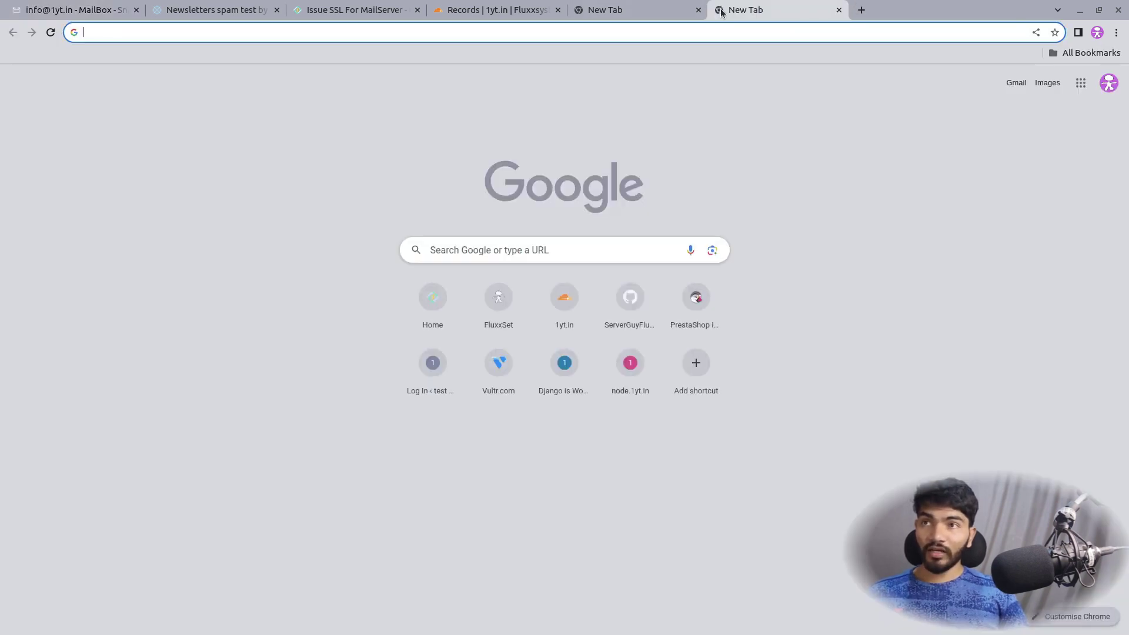
{"action": "left_click_drag", "start_coordinate": [725, 10], "coordinate": [164, 10]}
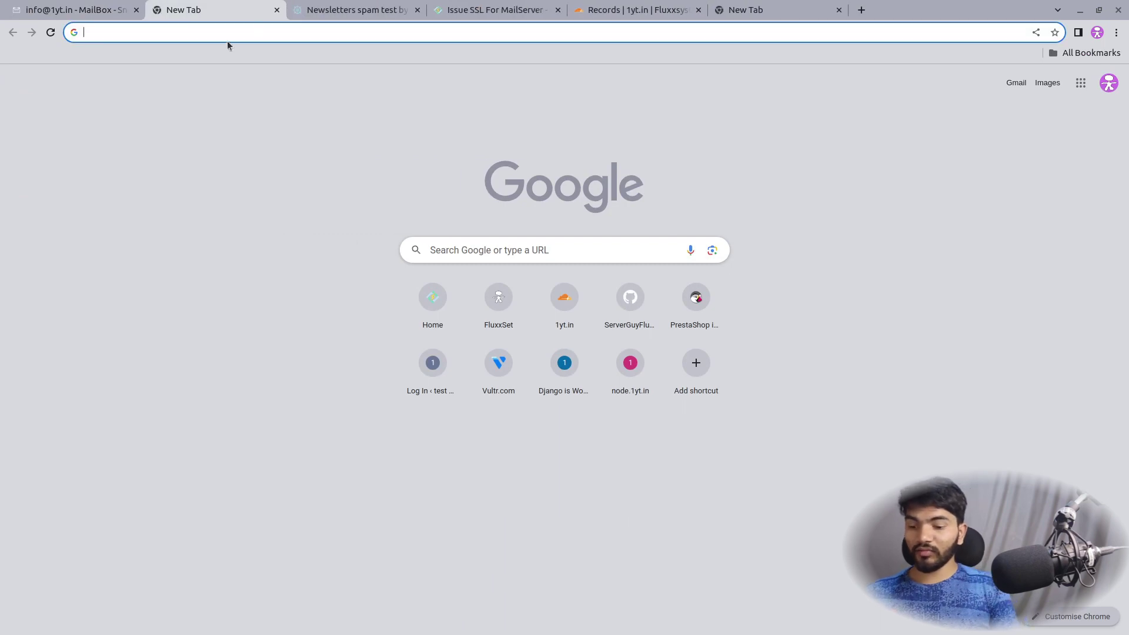
Copy the Bard subject "Party Invitation for [Your Name]'s Colleagues!" into the message's Subject field
{"action": "type", "text": "google bar"}
{"action": "key", "text": "Return"}
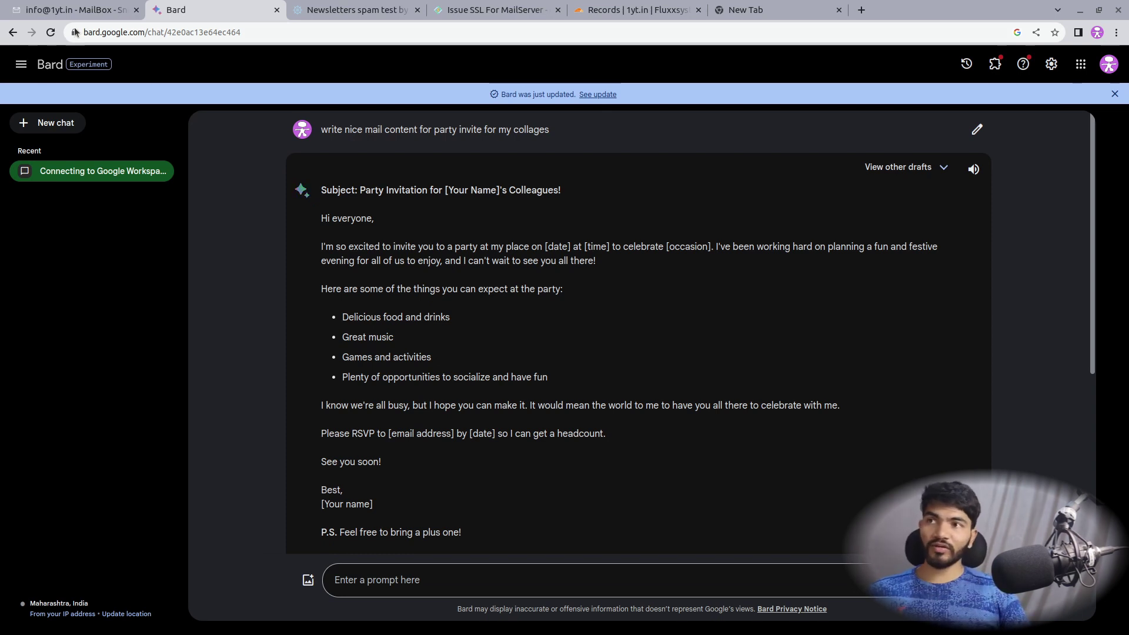
{"action": "left_click_drag", "start_coordinate": [144, 32], "coordinate": [78, 31]}
{"action": "left_click", "coordinate": [610, 229]}
{"action": "left_click_drag", "start_coordinate": [641, 198], "coordinate": [359, 190]}
{"action": "key", "text": "ctrl+c"}
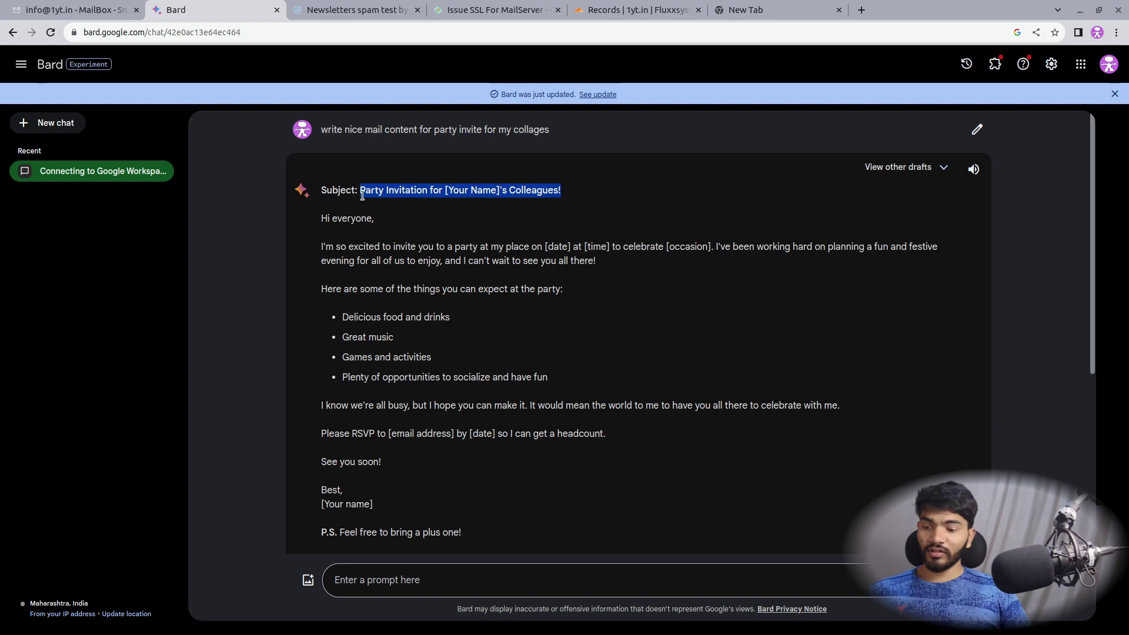
{"action": "left_click", "coordinate": [76, 10]}
{"action": "left_click", "coordinate": [406, 137]}
{"action": "key", "text": "ctrl+v"}
Copy Bard's full invitation reply, from Subject to "See you soon!", for the message body
{"action": "left_click", "coordinate": [209, 18]}
{"action": "left_click", "coordinate": [321, 213]}
{"action": "left_click_drag", "start_coordinate": [302, 188], "coordinate": [460, 461]}
{"action": "key", "text": "ctrl+c"}
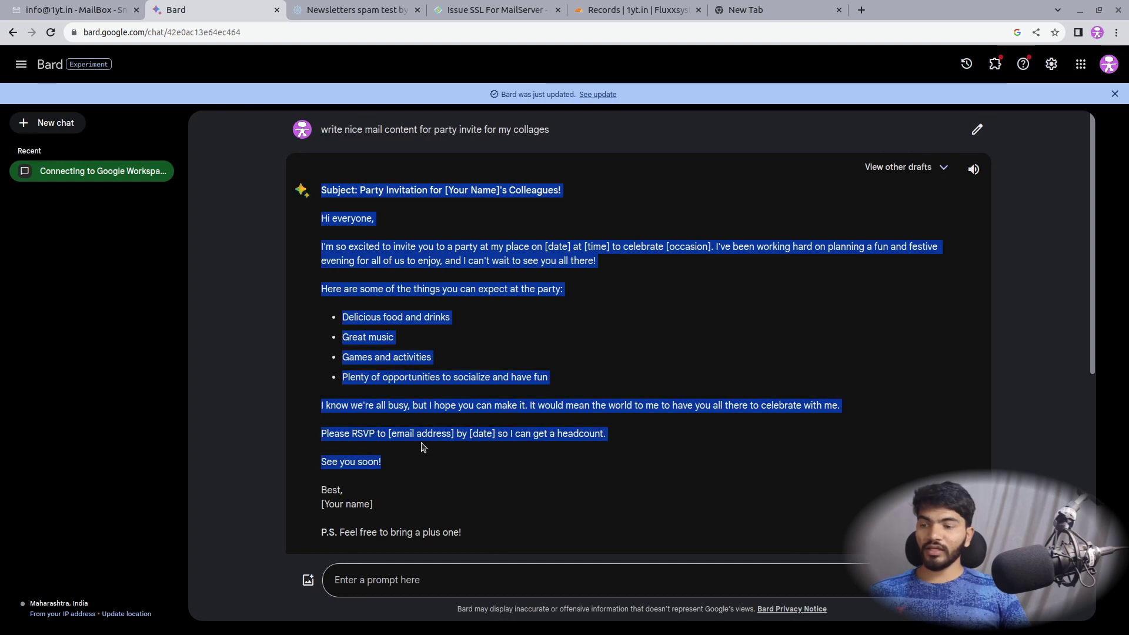
{"action": "left_click", "coordinate": [59, 6]}
{"action": "left_click", "coordinate": [441, 320]}
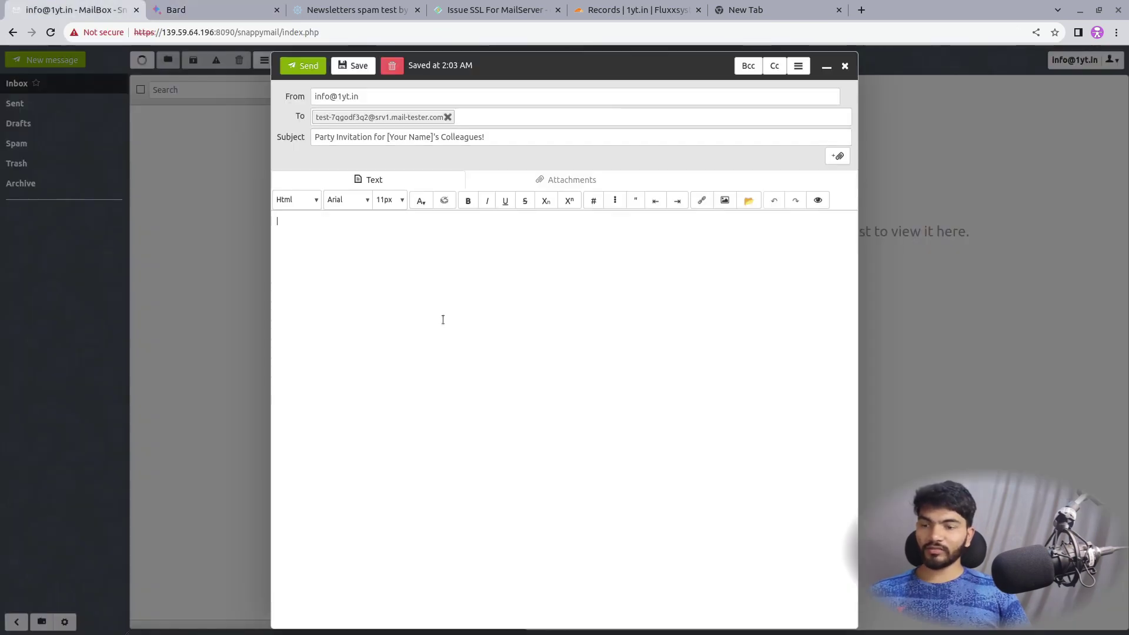
Paste the party invitation into the body, send it to mail-tester, and return to mail-tester.com
{"action": "key", "text": "ctrl+v"}
{"action": "left_click", "coordinate": [630, 374]}
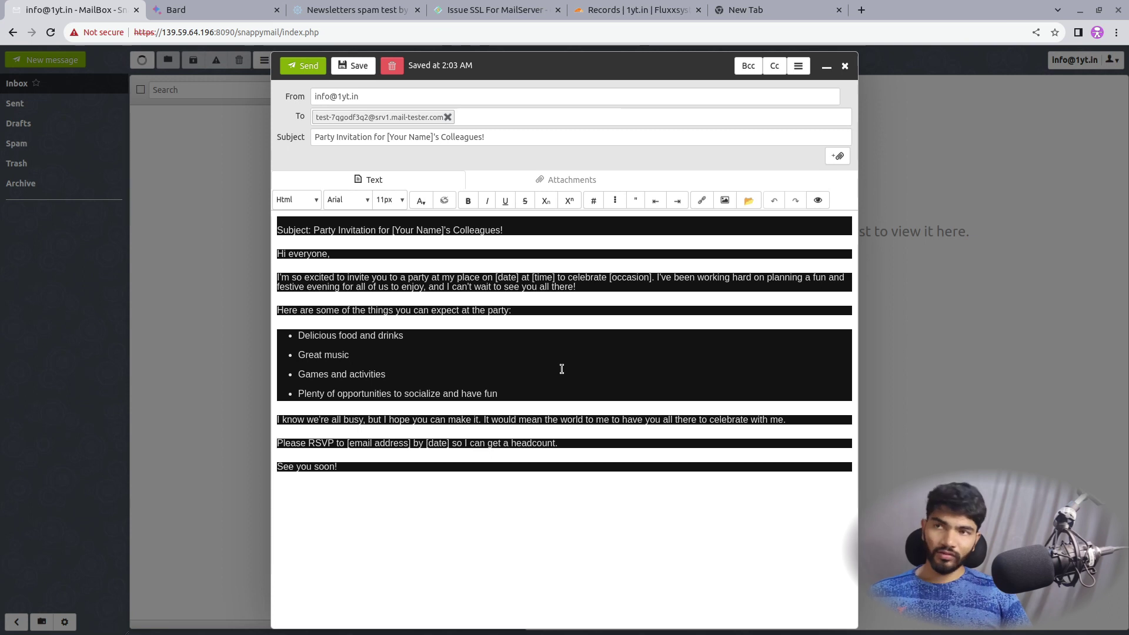
{"action": "left_click", "coordinate": [305, 71]}
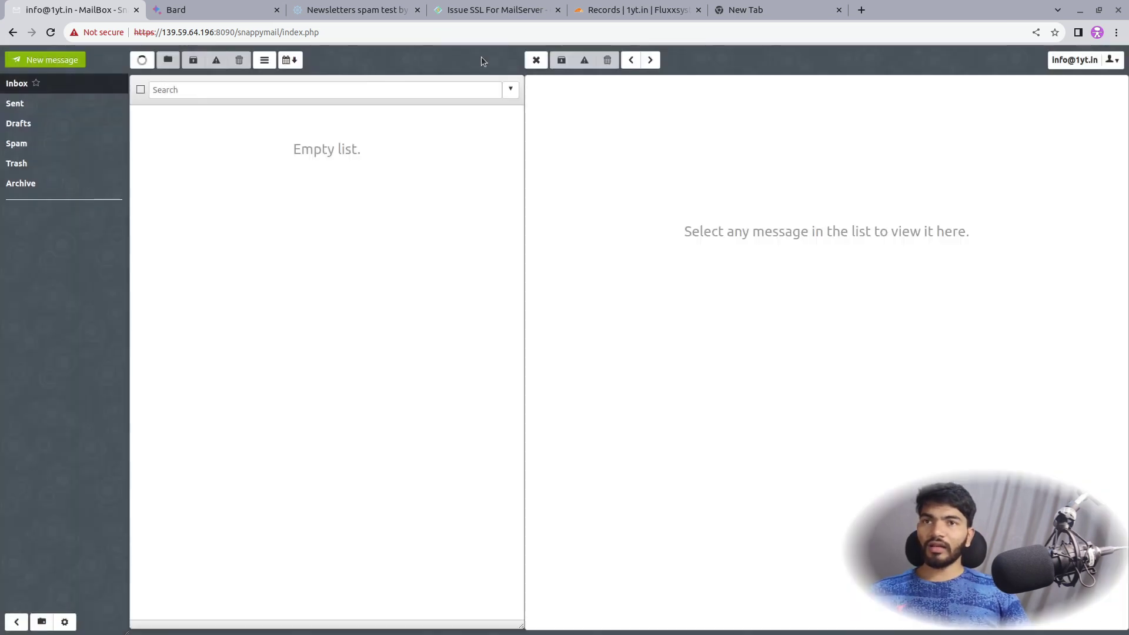
{"action": "left_click", "coordinate": [353, 10]}
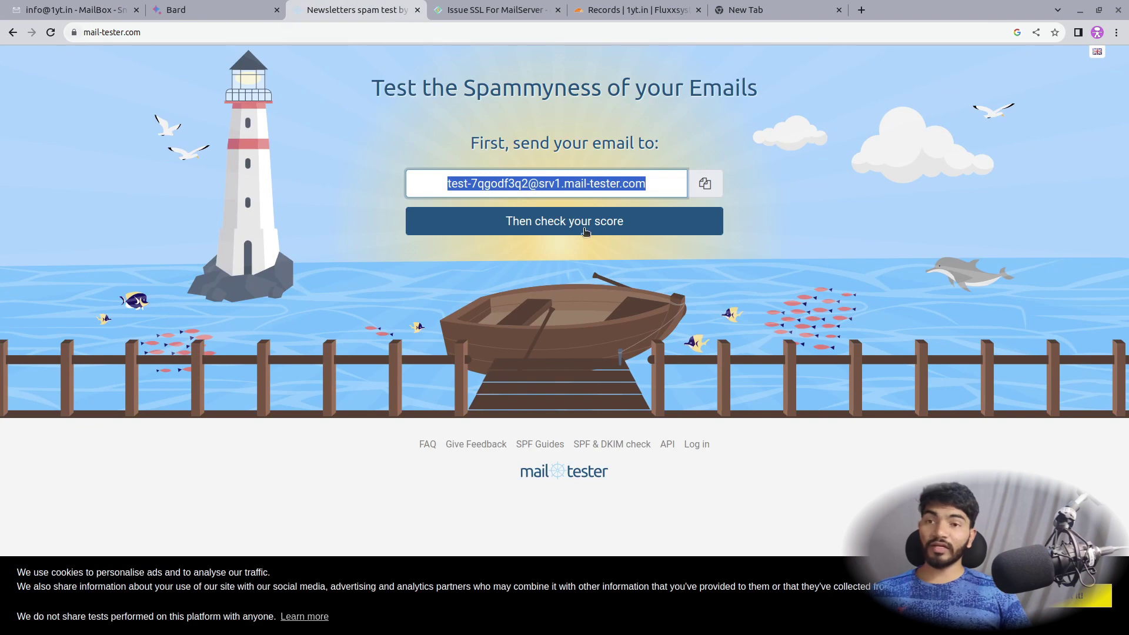
{"action": "left_click", "coordinate": [511, 228]}
Check the 9.5/10 score and expand the blacklist details showing the -0.5 Barracuda listing
{"action": "left_click", "coordinate": [513, 230]}
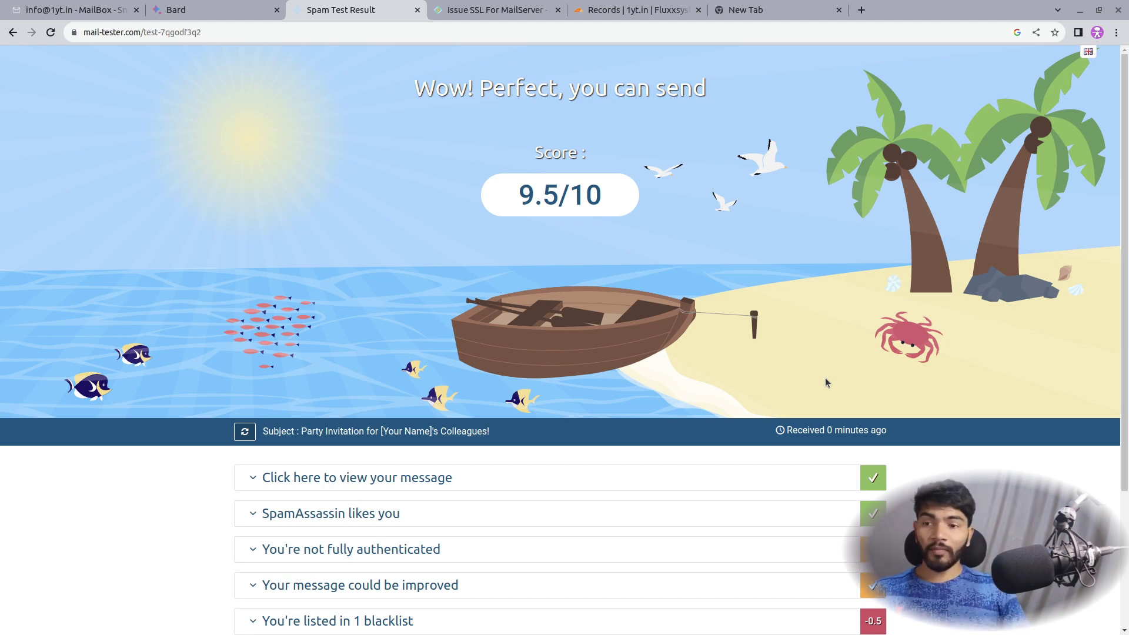
{"action": "scroll", "coordinate": [795, 376], "scroll_direction": "down", "scroll_amount": 5}
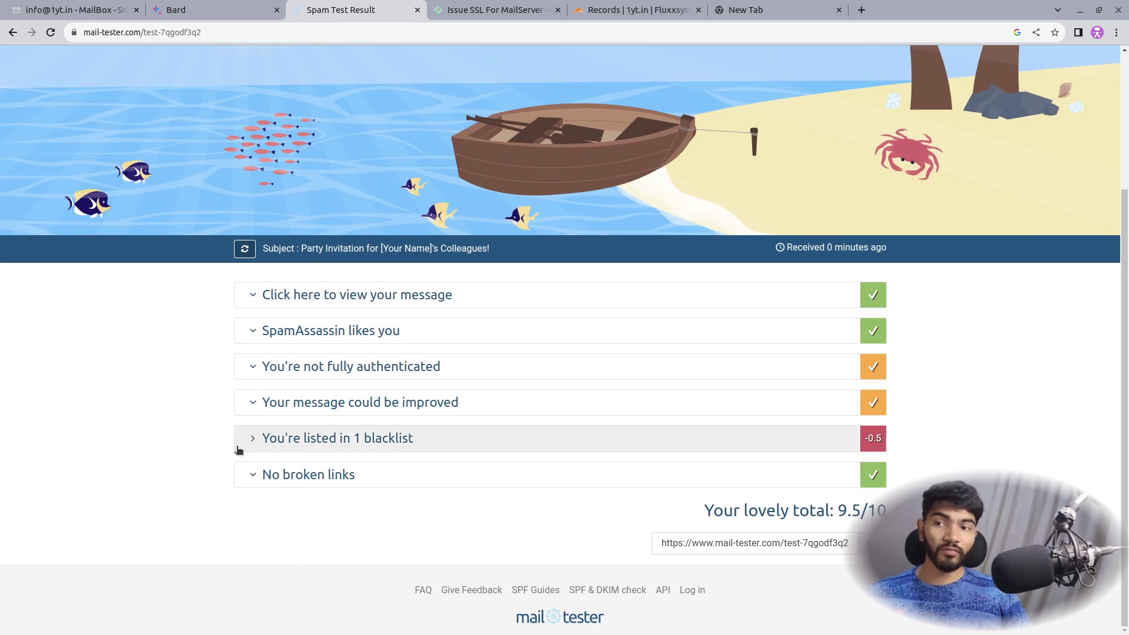
{"action": "left_click", "coordinate": [325, 445]}
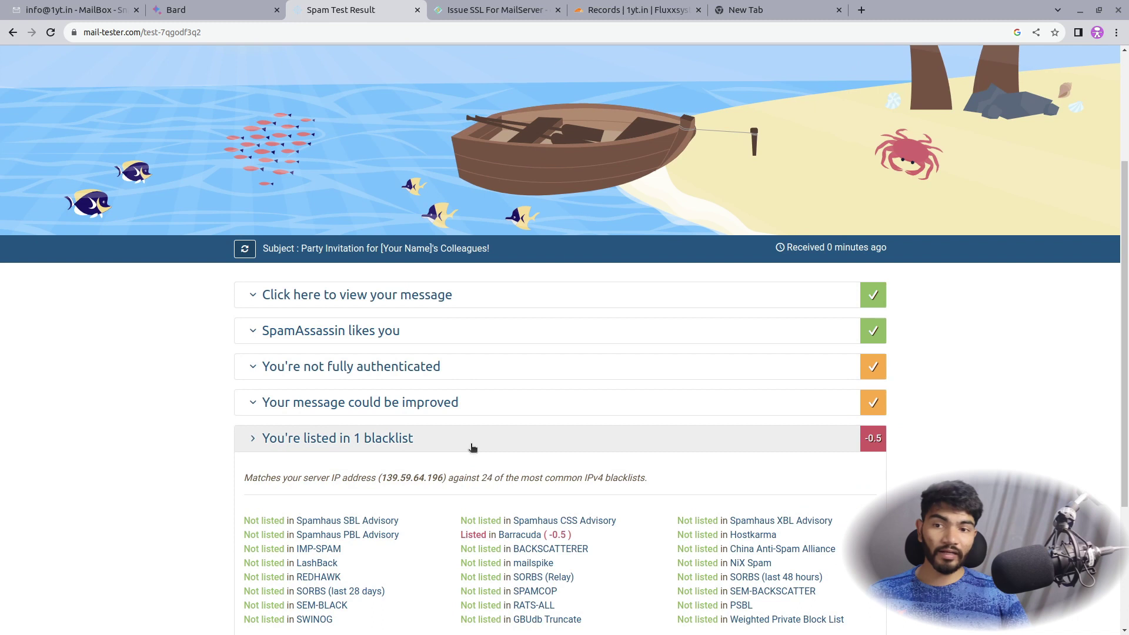
{"action": "scroll", "coordinate": [469, 447], "scroll_direction": "down", "scroll_amount": 3}
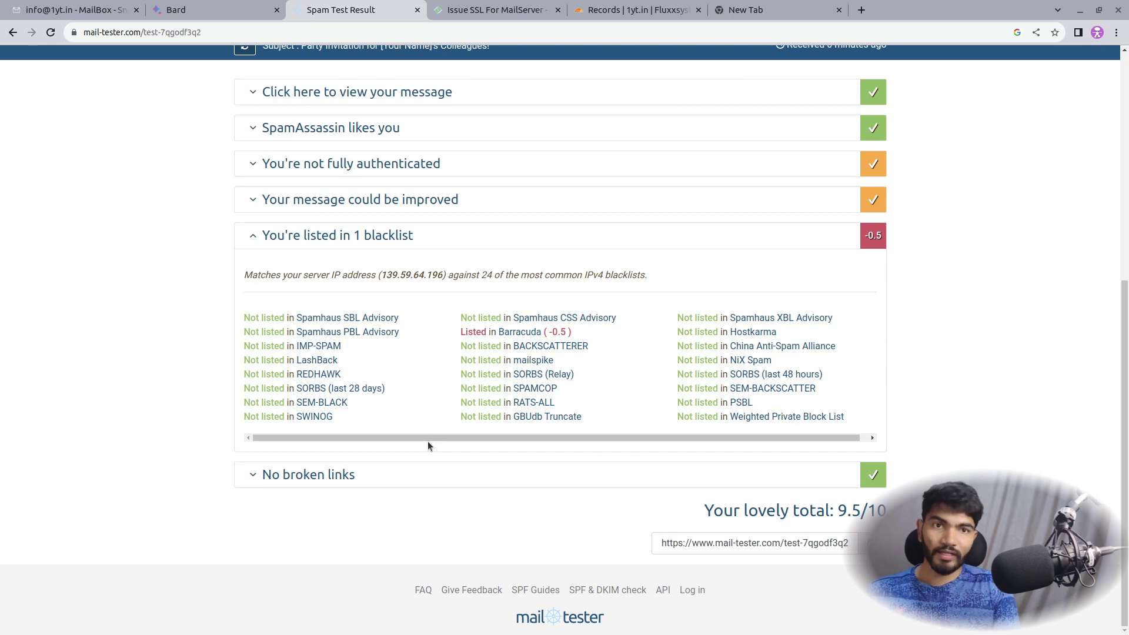
{"action": "scroll", "coordinate": [644, 357], "scroll_direction": "up", "scroll_amount": 6}
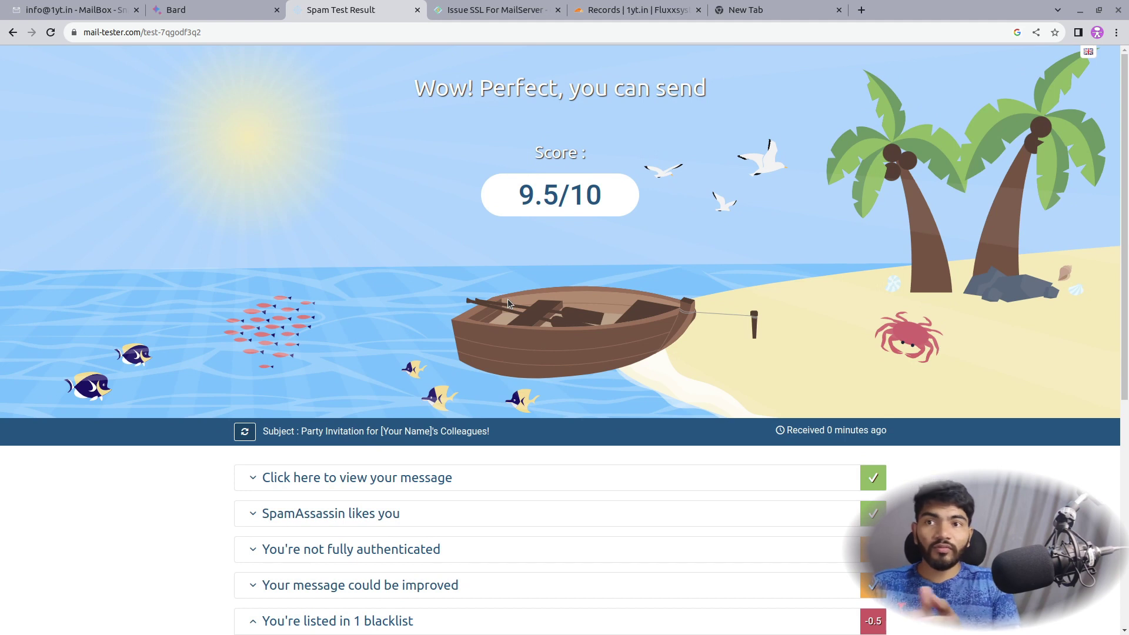
{"action": "scroll", "coordinate": [570, 325], "scroll_direction": "down", "scroll_amount": 5}
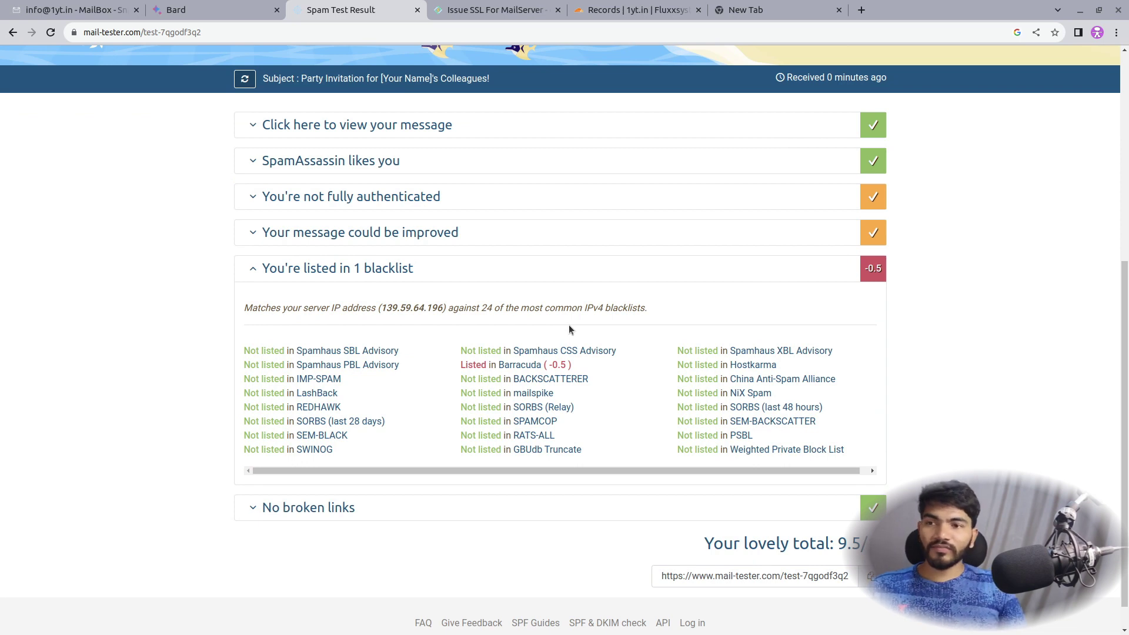
{"action": "scroll", "coordinate": [569, 325], "scroll_direction": "up", "scroll_amount": 5}
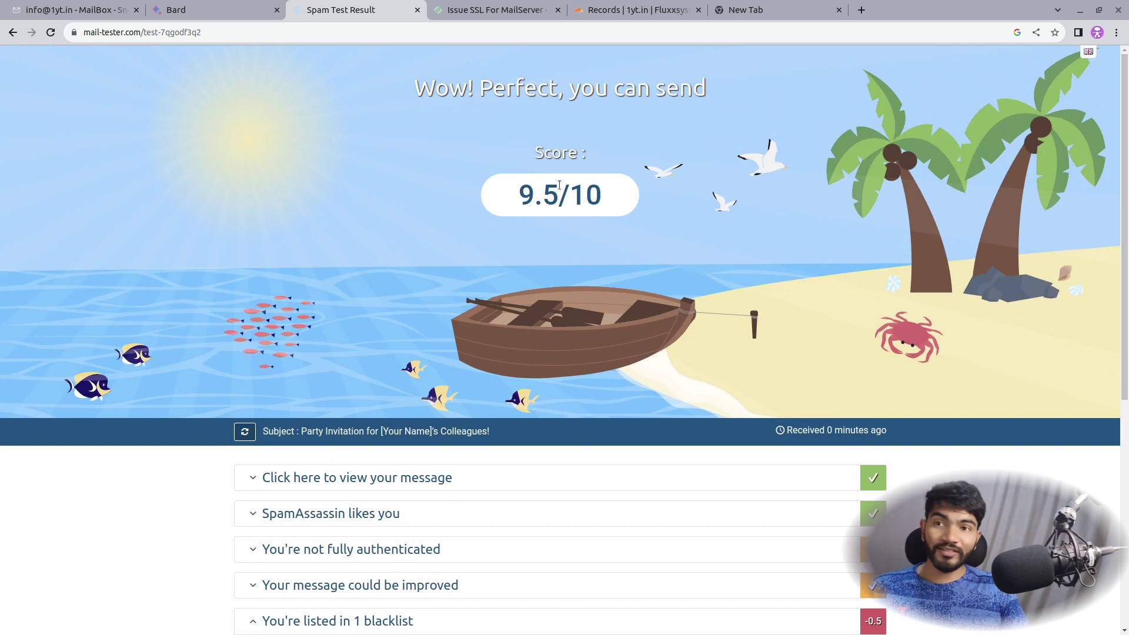
{"action": "left_click_drag", "start_coordinate": [559, 185], "coordinate": [508, 197]}
{"action": "left_click", "coordinate": [602, 279]}
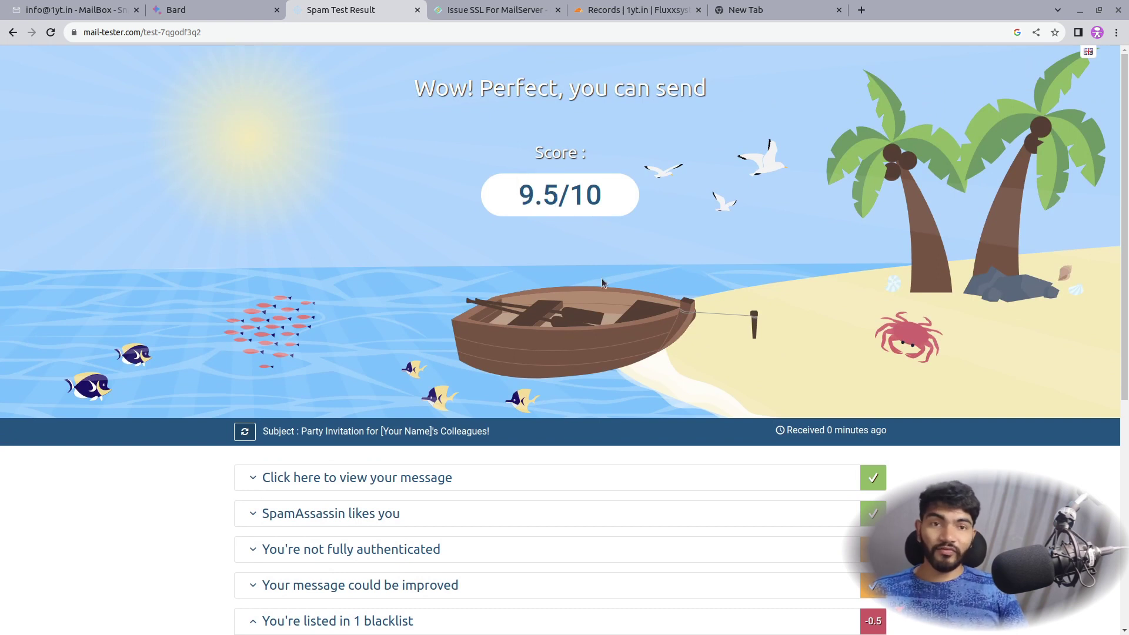